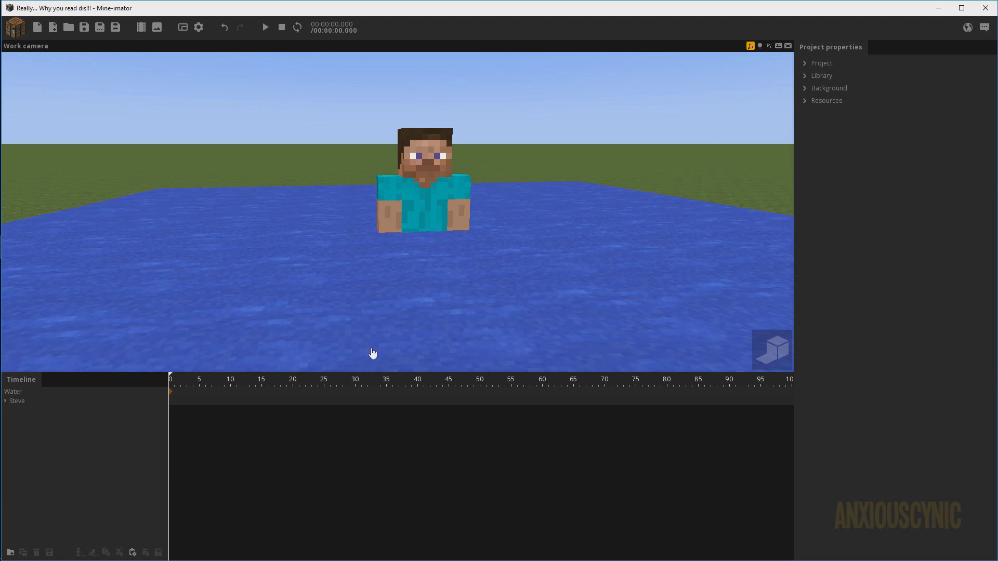
# Set the Water object's render depth to 1
pyautogui.moveTo(591, 237); pyautogui.dragTo(586, 240)
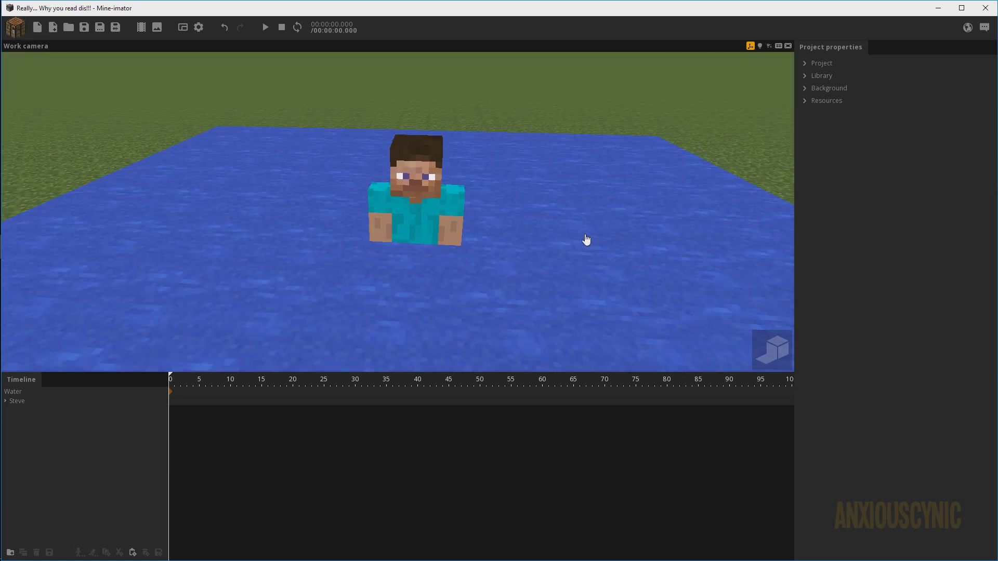
pyautogui.press('s')
pyautogui.moveTo(586, 240); pyautogui.dragTo(388, 314, button='right')
pyautogui.scroll(-4, 537, 207)
pyautogui.scroll(5, 537, 207)
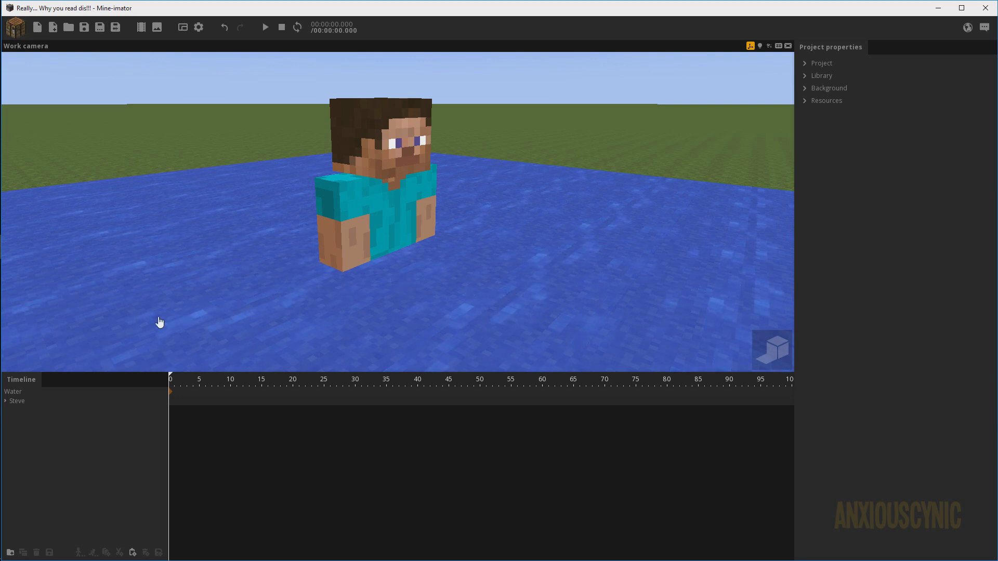
pyautogui.click(55, 392)
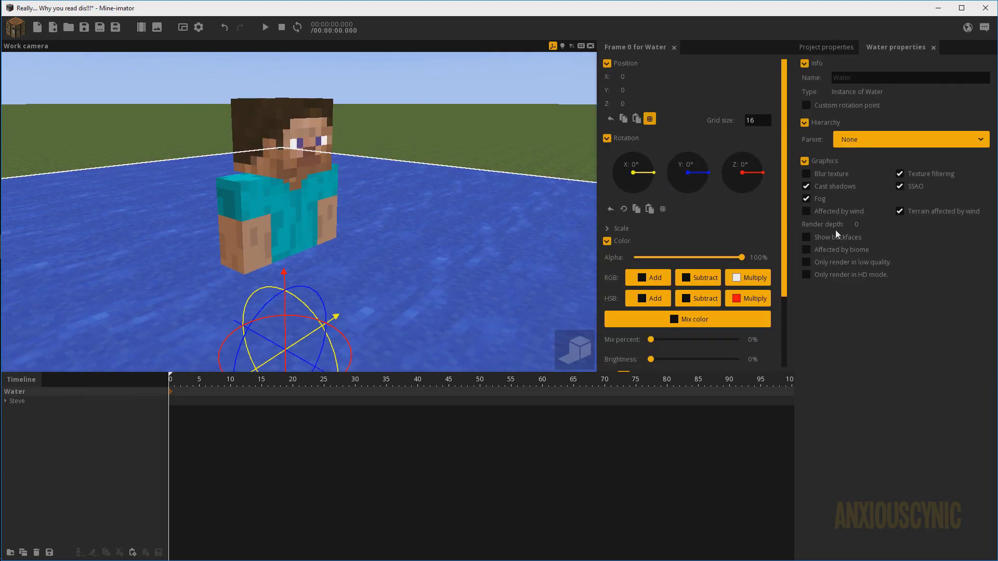
pyautogui.moveTo(857, 224); pyautogui.dragTo(865, 225)
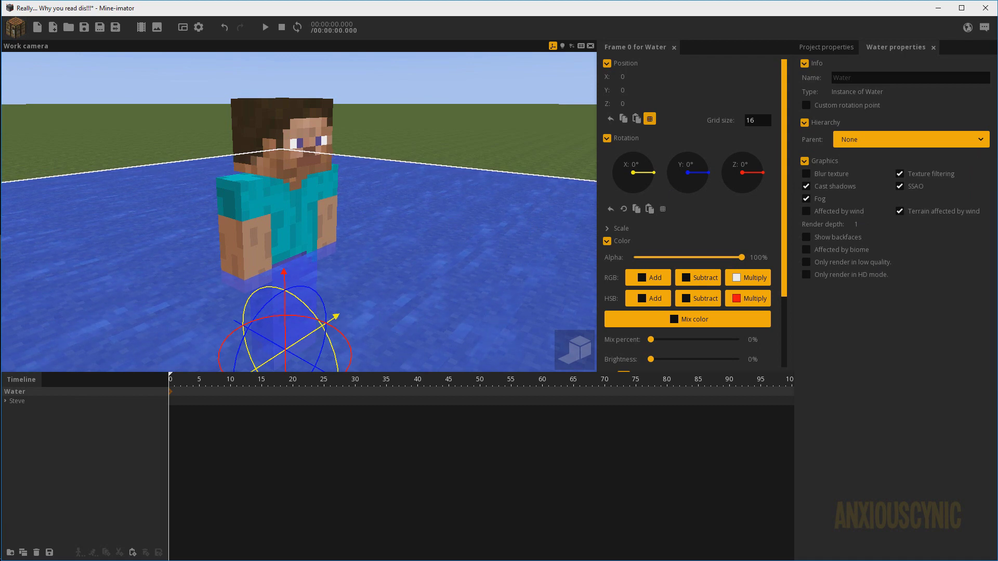
# Lock the Water object in the timeline and narrow the timeline's object list
pyautogui.moveTo(420, 203); pyautogui.dragTo(407, 255, button='right')
pyautogui.moveTo(420, 203); pyautogui.dragTo(364, 206, button='middle')
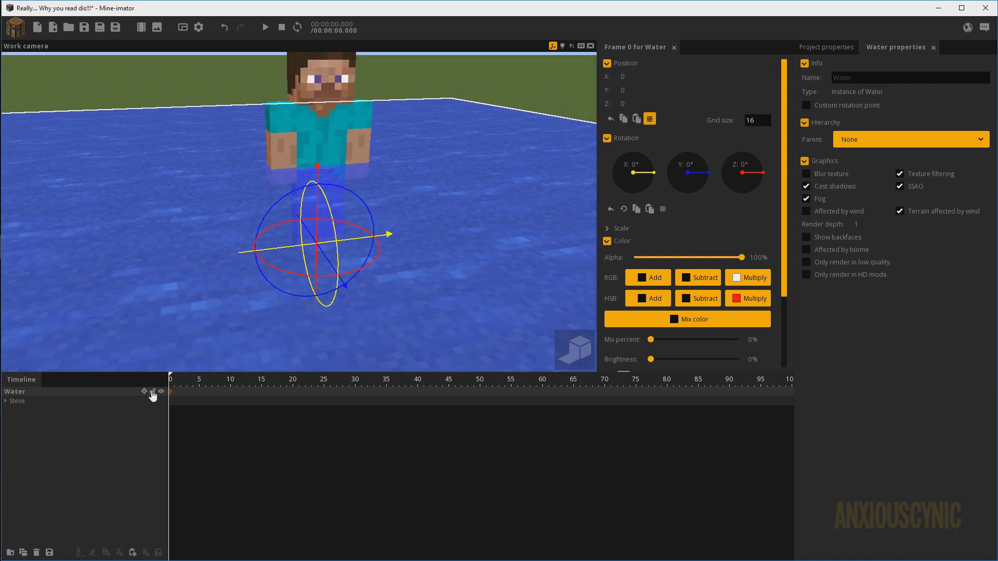
pyautogui.click(152, 392)
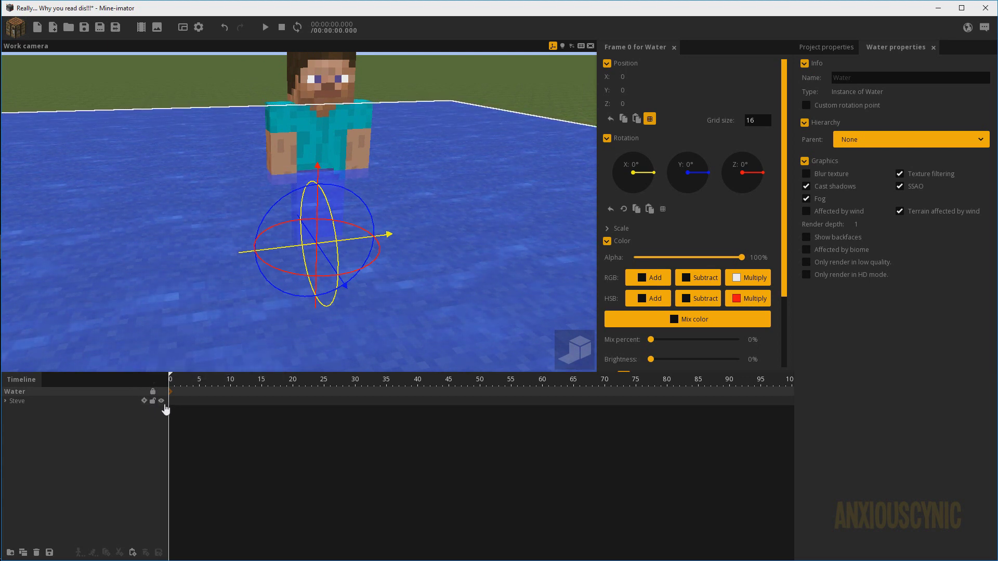
pyautogui.click(166, 418)
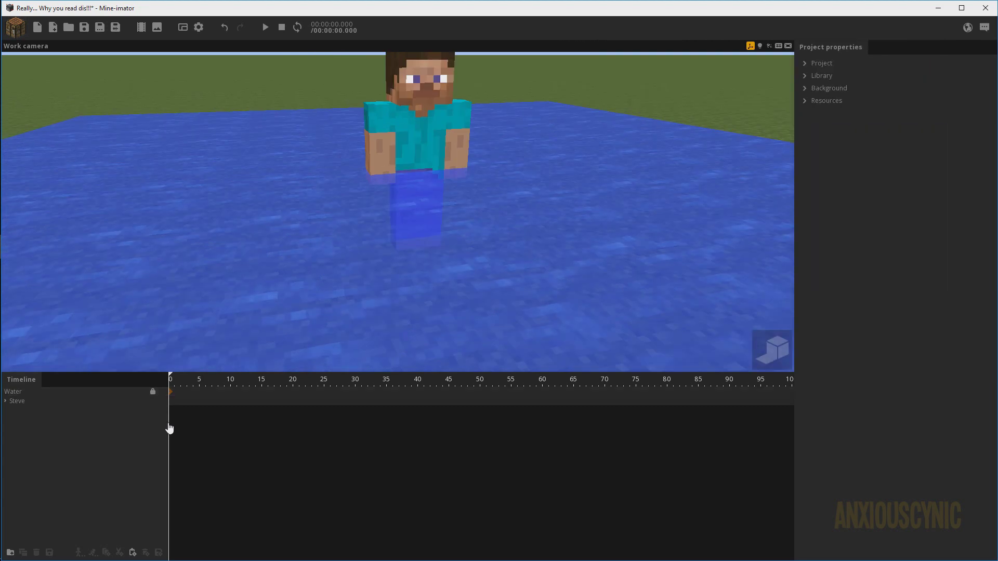
pyautogui.moveTo(148, 421); pyautogui.dragTo(118, 422)
# Expand Steve's body parts, disable position grid snapping and raise Steve to about Z 9.21
pyautogui.click(15, 404)
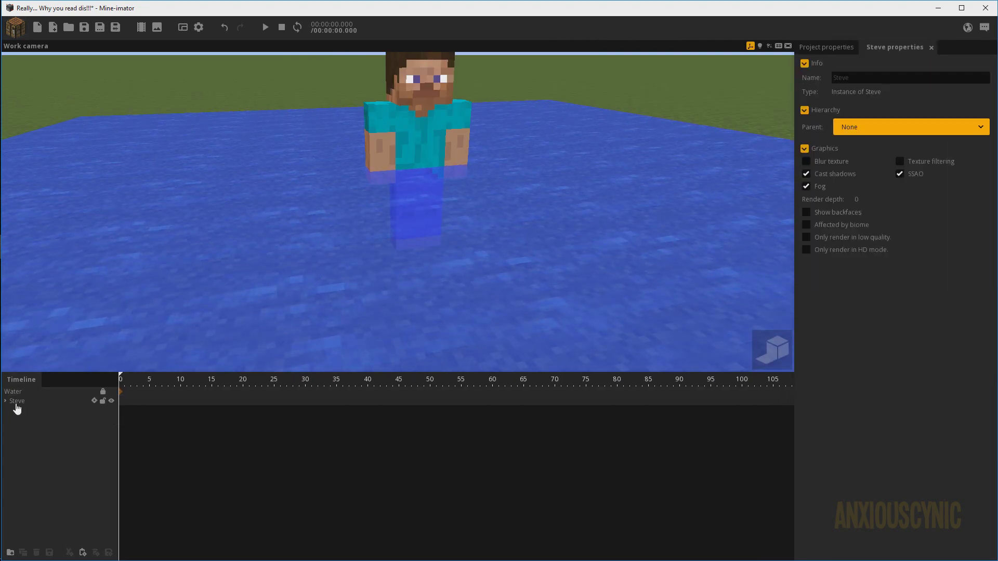
pyautogui.click(6, 402)
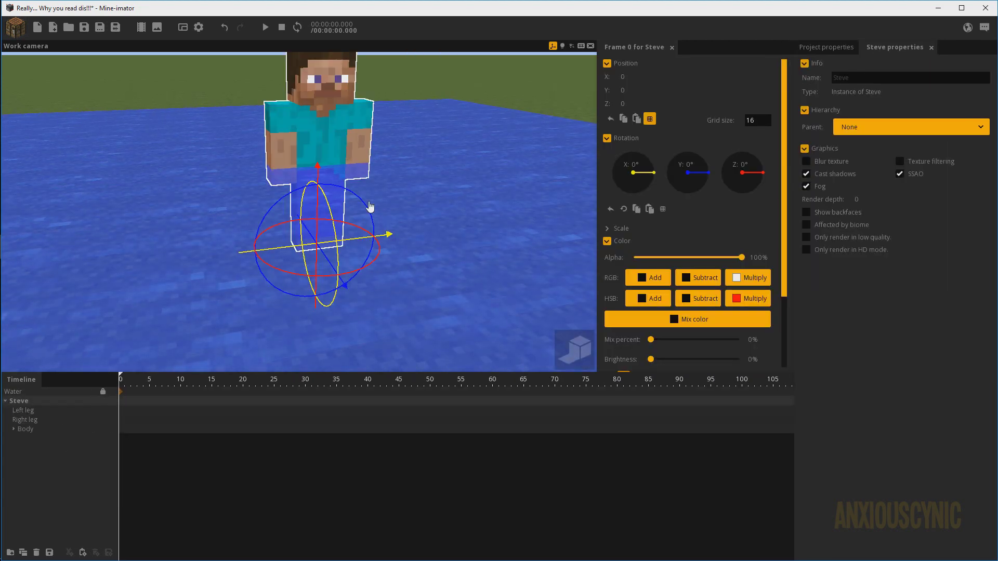
pyautogui.moveTo(363, 185); pyautogui.dragTo(365, 213)
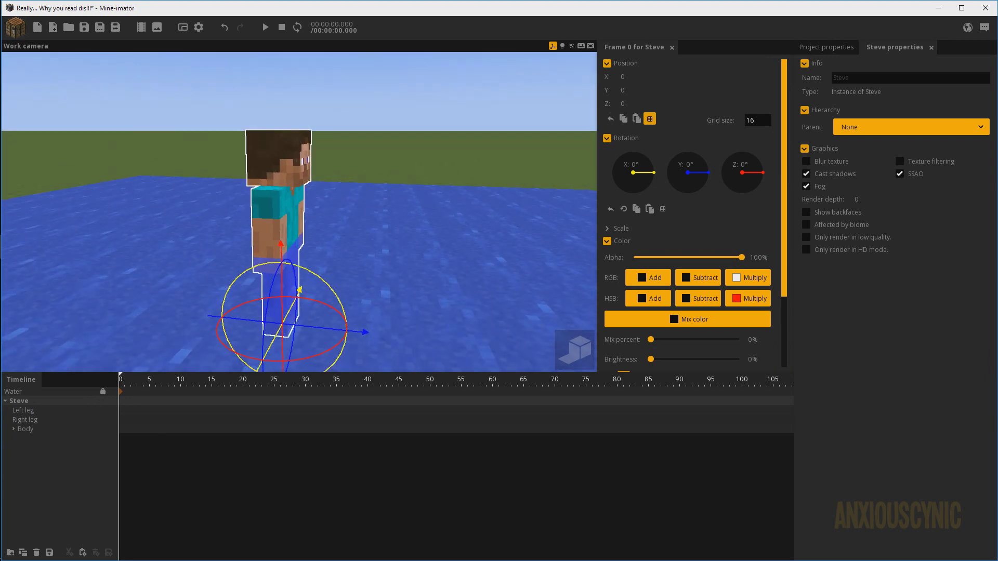
pyautogui.moveTo(365, 247); pyautogui.dragTo(348, 300, button='right')
pyautogui.moveTo(335, 199); pyautogui.dragTo(313, 140)
pyautogui.click(649, 120)
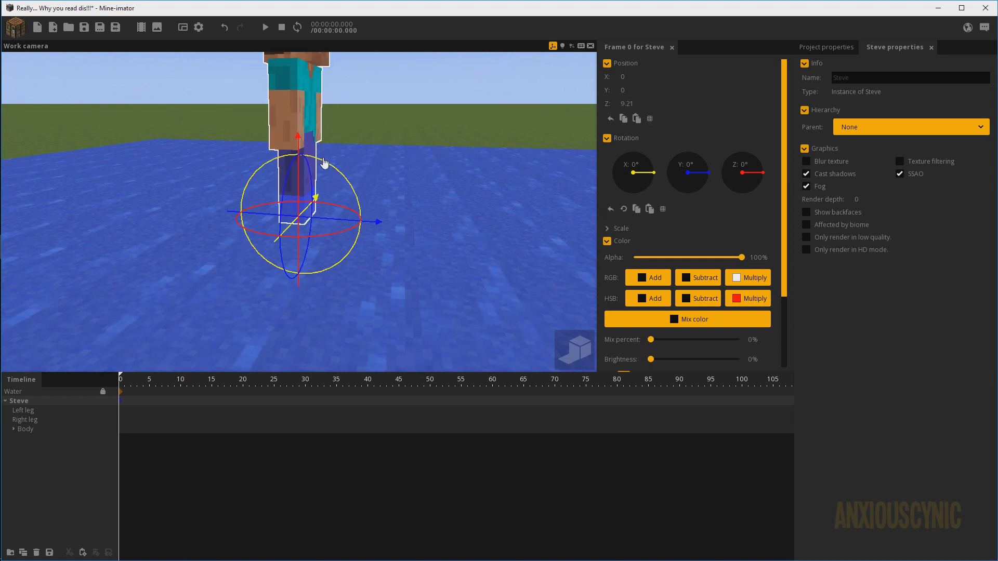
# Lay Steve face down at 85° around the X axis, at a height of about Z 11.64, and save the project
pyautogui.moveTo(345, 171); pyautogui.dragTo(418, 231)
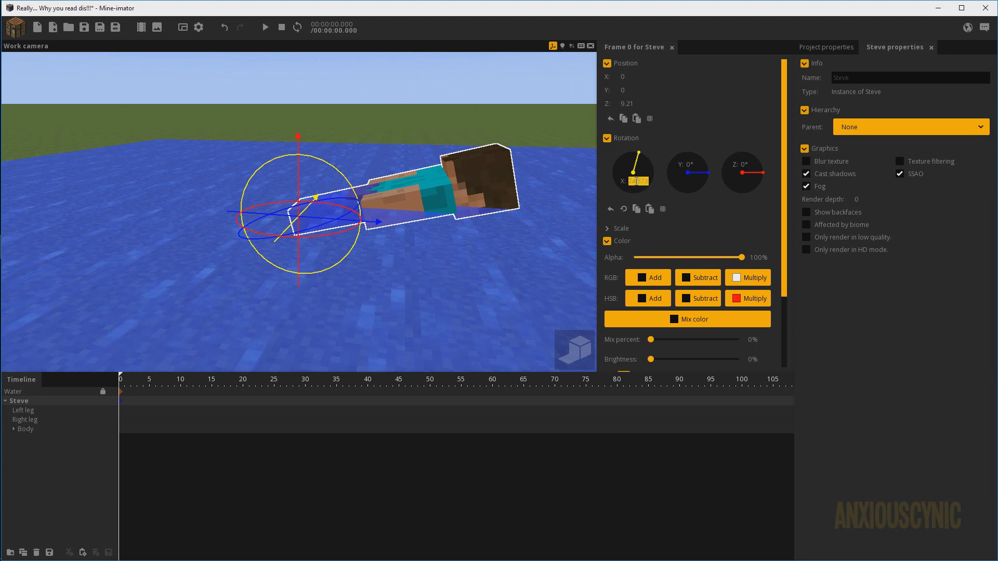
pyautogui.write('88')
pyautogui.press('Return')
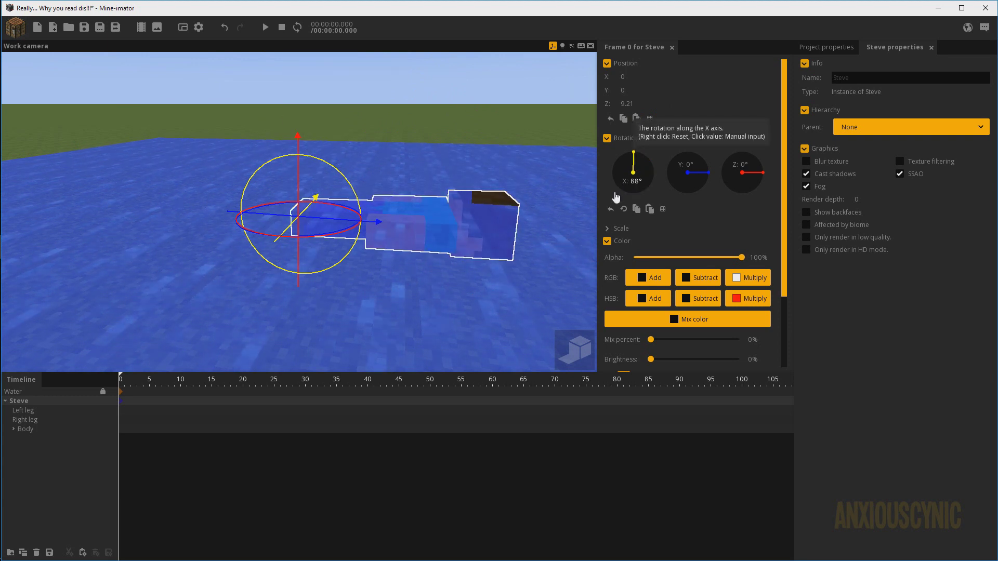
pyautogui.moveTo(300, 179); pyautogui.dragTo(306, 166)
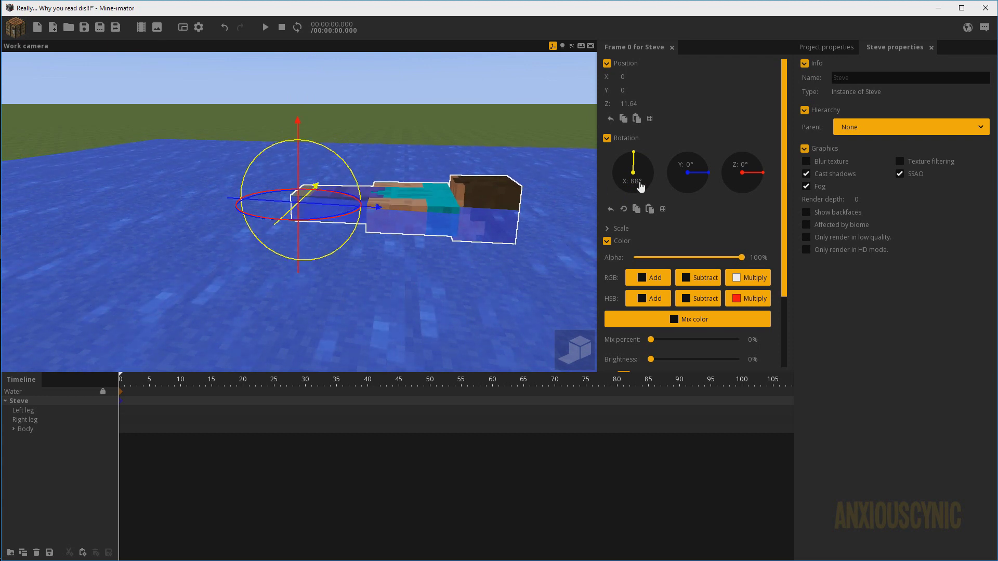
pyautogui.click(639, 182)
pyautogui.write('85')
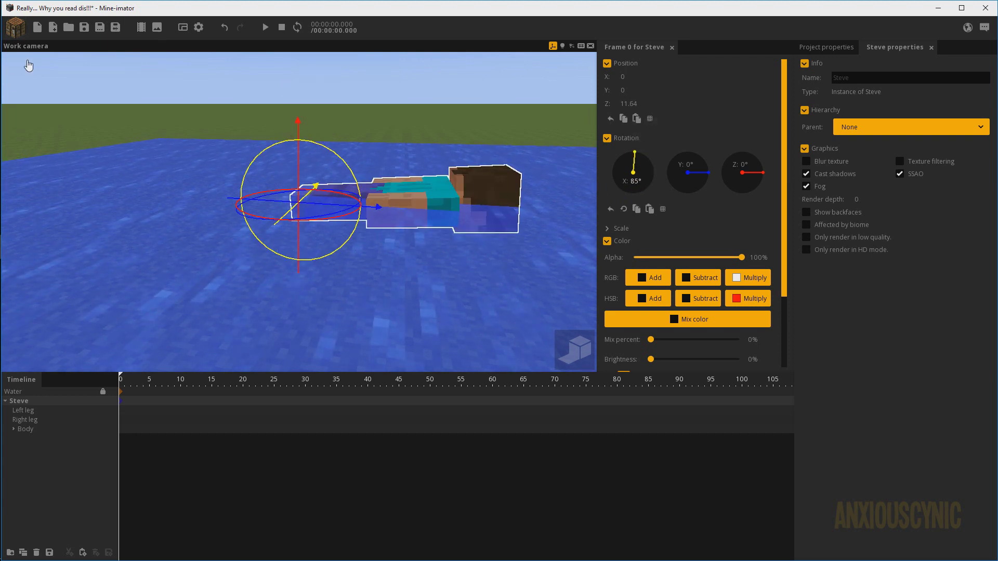
pyautogui.click(84, 27)
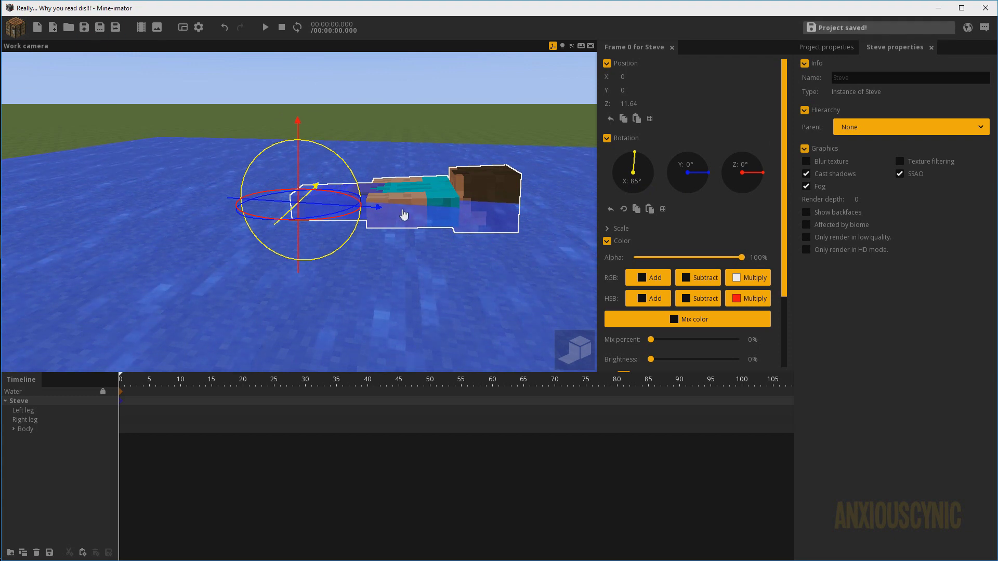
# Tilt Steve's head up to about -51.72° around the X axis and save the project
pyautogui.moveTo(451, 195)
pyautogui.mouseDown()
pyautogui.moveTo(400, 205)
pyautogui.moveTo(435, 207)
pyautogui.mouseUp()
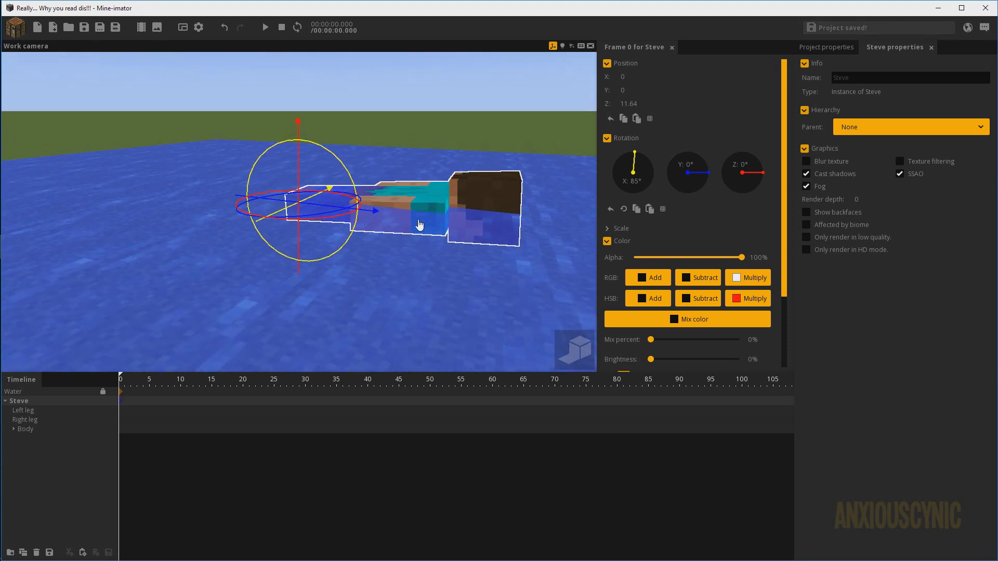
pyautogui.click(486, 203)
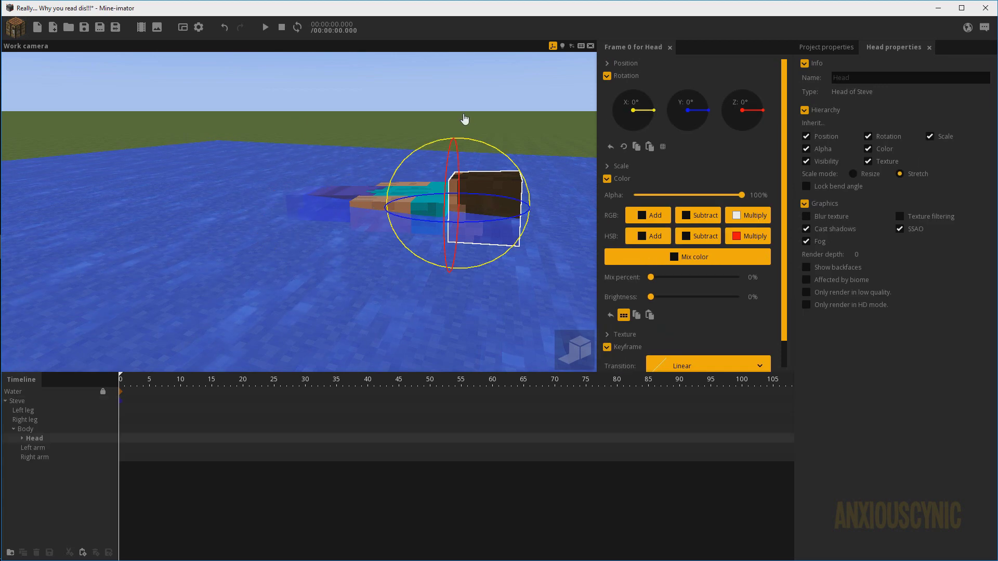
pyautogui.moveTo(466, 120); pyautogui.dragTo(382, 141)
pyautogui.moveTo(382, 142); pyautogui.dragTo(399, 166, button='right')
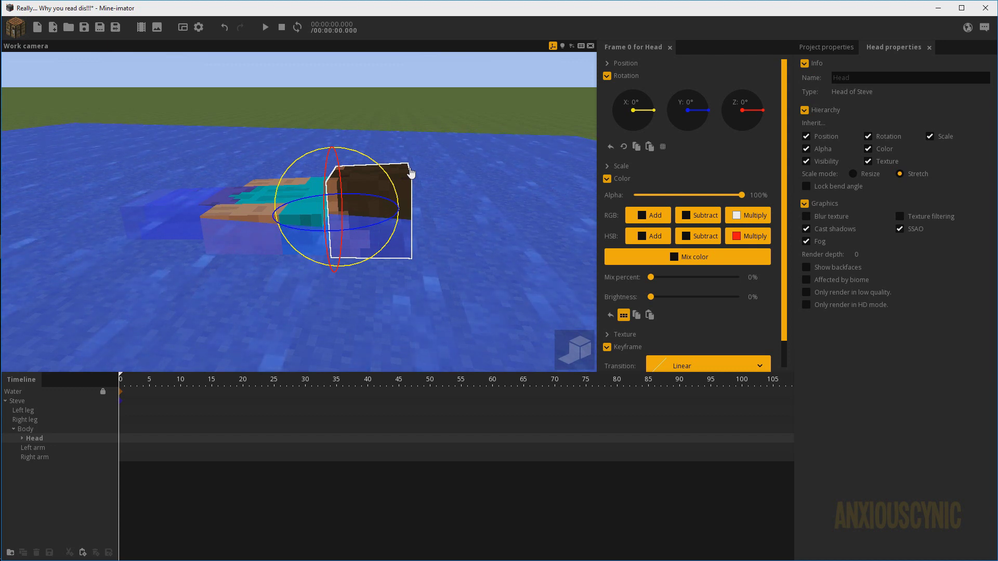
pyautogui.moveTo(425, 156); pyautogui.dragTo(403, 160, button='right')
pyautogui.moveTo(404, 159); pyautogui.dragTo(347, 138)
pyautogui.moveTo(470, 182); pyautogui.dragTo(387, 162)
pyautogui.moveTo(470, 183); pyautogui.dragTo(468, 180, button='right')
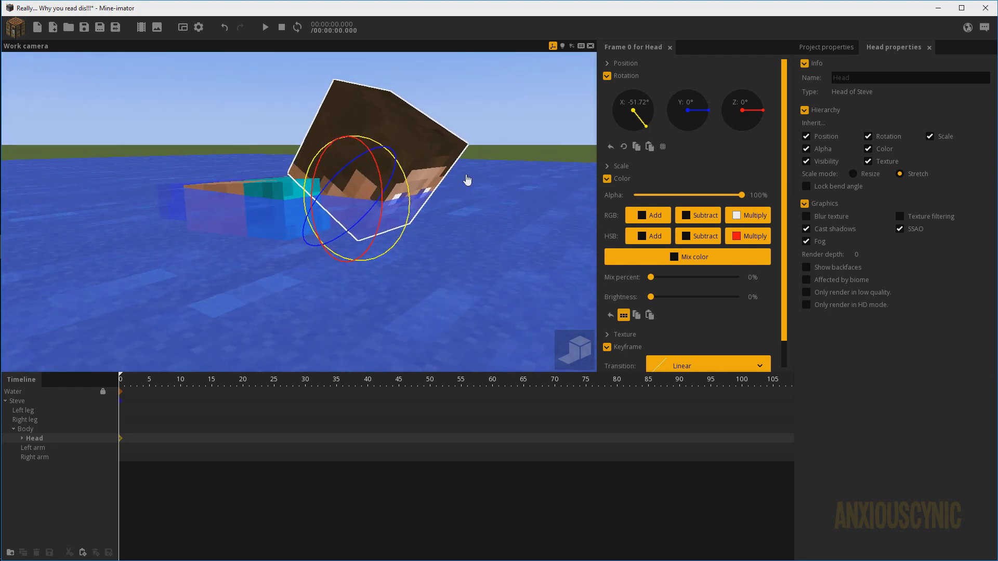
pyautogui.hotkey('ctrl', 's')
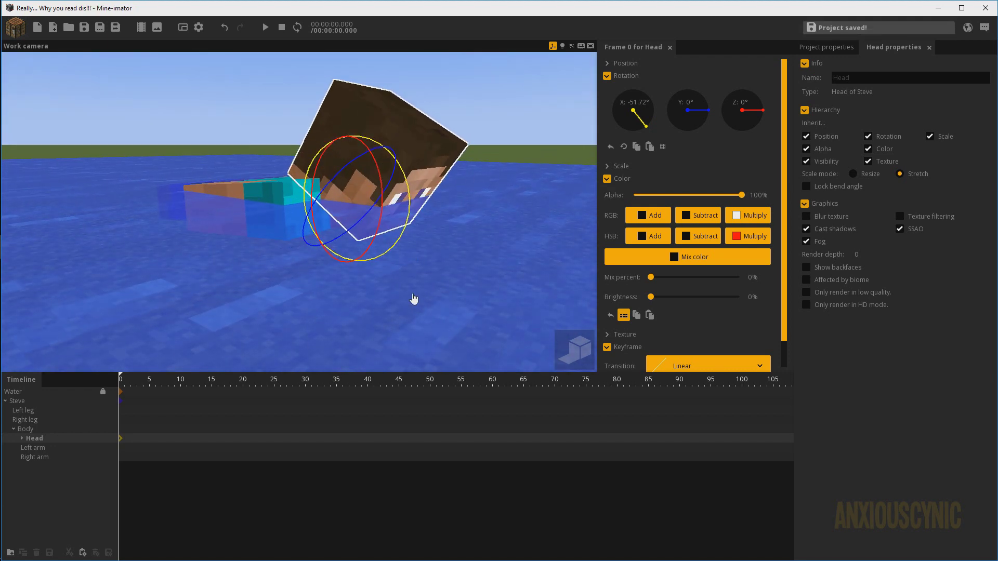
# Rotate Steve's right arm to about -171.23° around the X axis so it reaches forward
pyautogui.moveTo(238, 236)
pyautogui.mouseDown(button='right')
pyautogui.moveTo(260, 249)
pyautogui.moveTo(238, 236)
pyautogui.mouseUp(button='right')
pyautogui.moveTo(238, 235); pyautogui.dragTo(262, 245)
pyautogui.moveTo(238, 234); pyautogui.dragTo(245, 216, button='right')
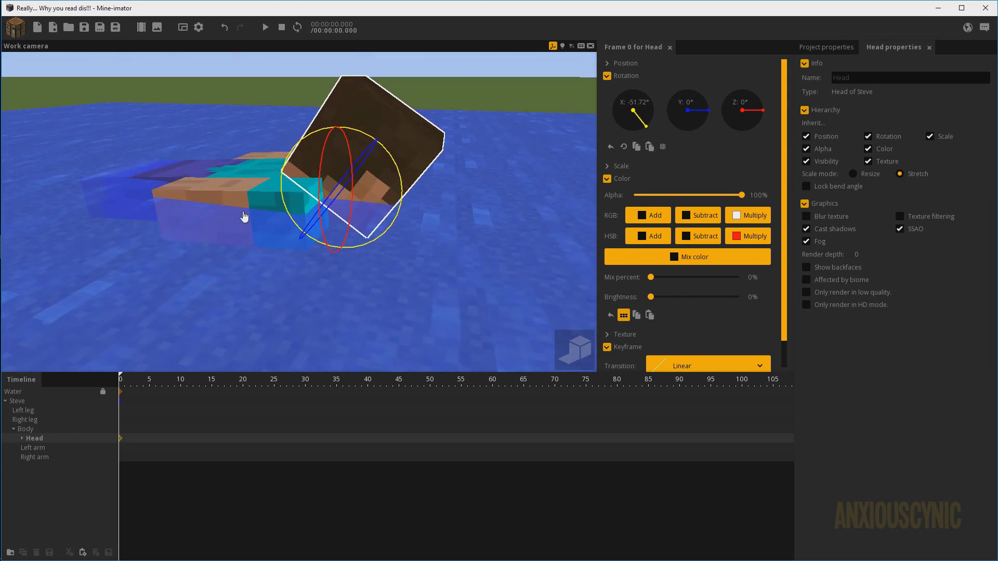
pyautogui.click(252, 200)
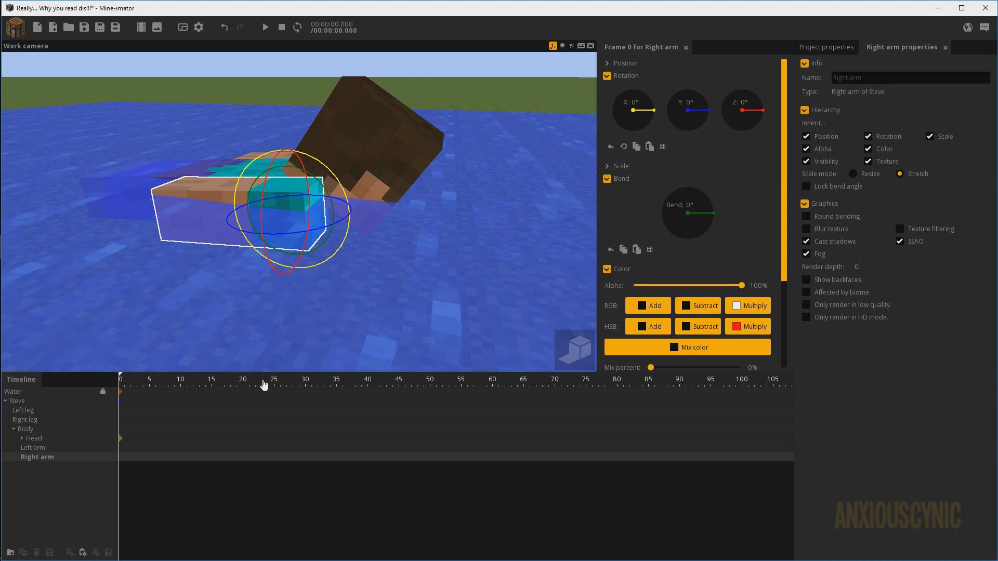
pyautogui.moveTo(329, 174); pyautogui.dragTo(171, 298)
pyautogui.moveTo(411, 245); pyautogui.dragTo(409, 204)
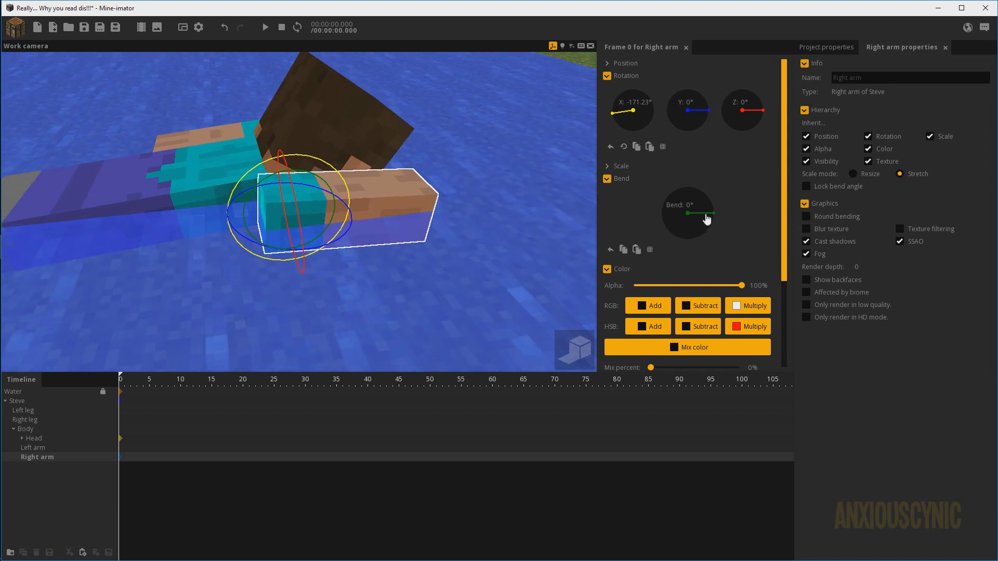
# Set the right arm's bend to 10°
pyautogui.moveTo(705, 215); pyautogui.dragTo(704, 207)
pyautogui.click(687, 222)
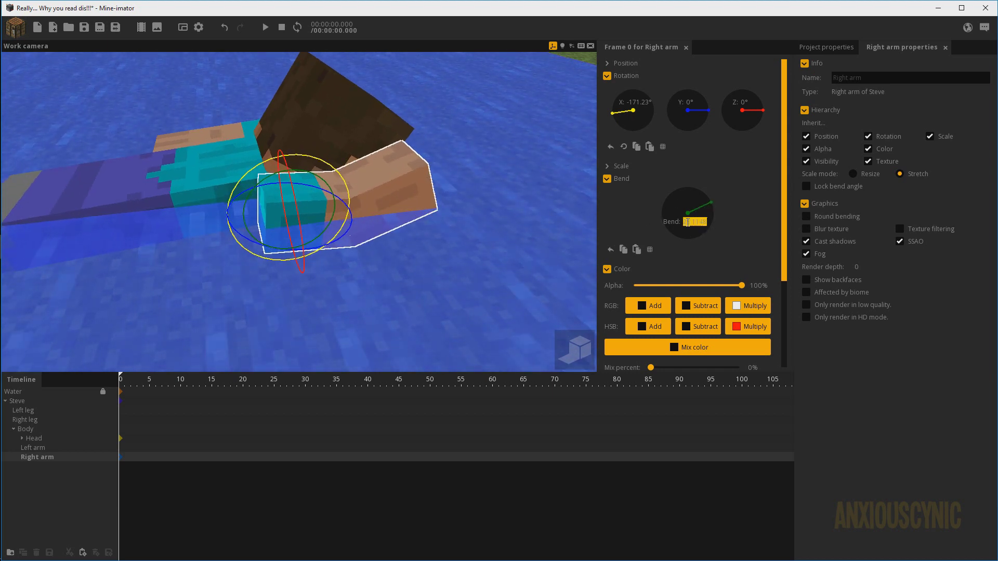
pyautogui.write('10')
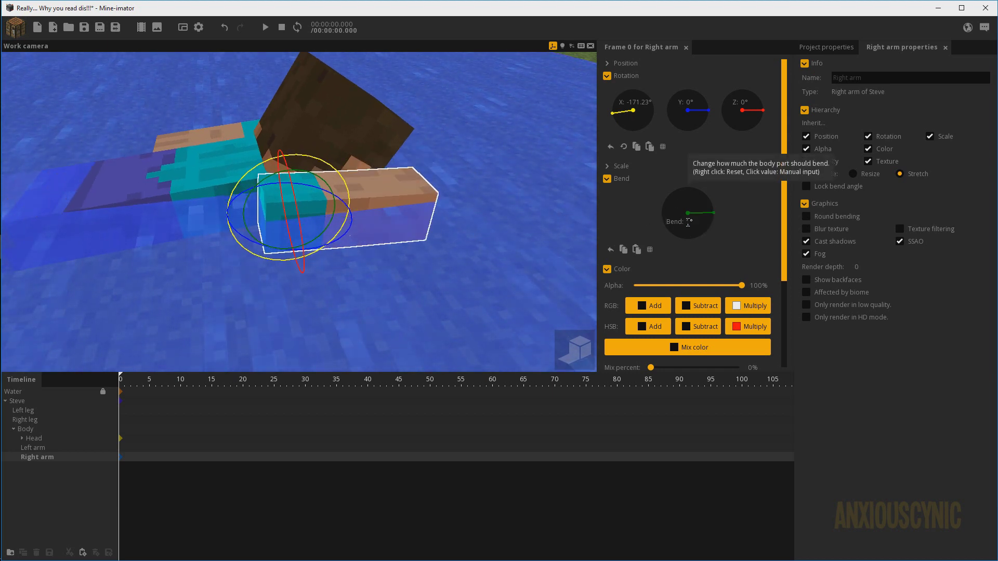
# Rotate the right arm to about -77.33° around the Z axis and inspect the pose from several angles
pyautogui.moveTo(451, 242); pyautogui.dragTo(380, 195)
pyautogui.moveTo(312, 135); pyautogui.dragTo(456, 223, button='right')
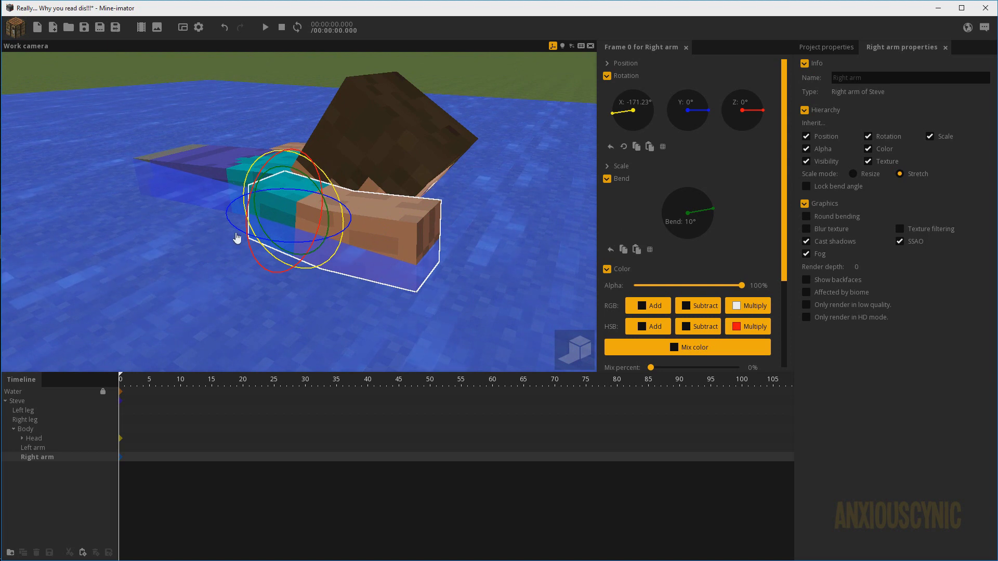
pyautogui.moveTo(380, 250); pyautogui.dragTo(338, 211)
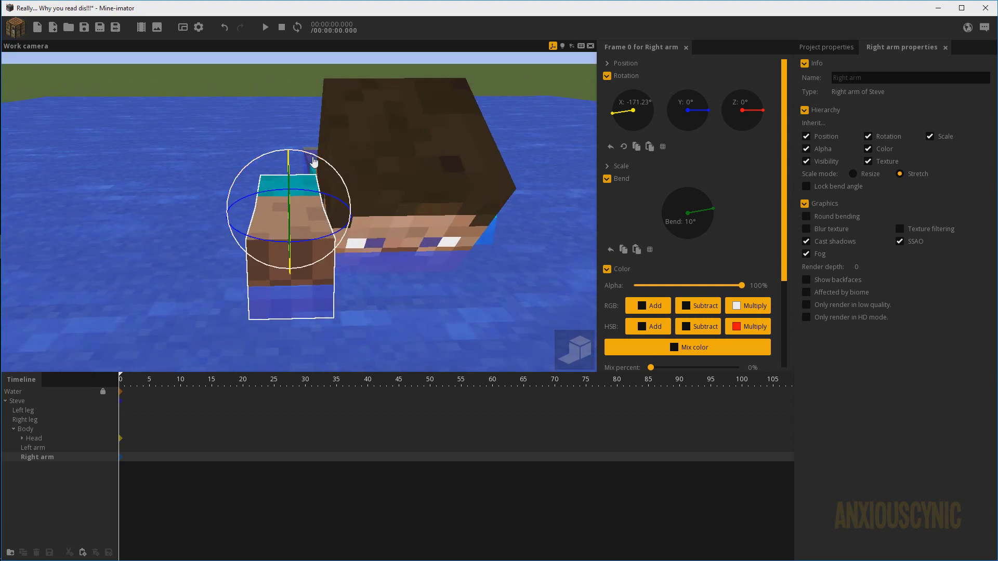
pyautogui.moveTo(314, 162); pyautogui.dragTo(362, 230)
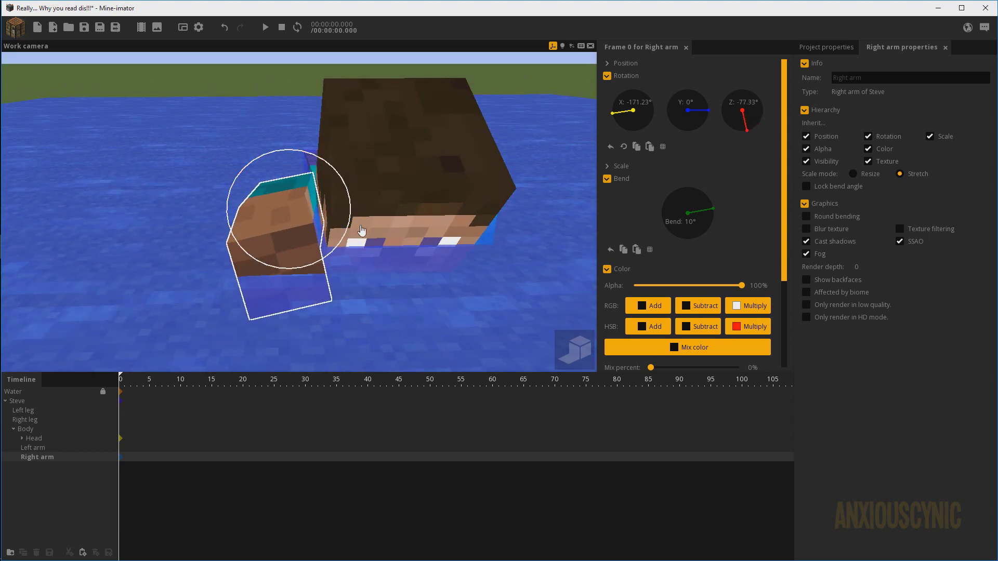
pyautogui.moveTo(310, 292); pyautogui.dragTo(380, 248, button='right')
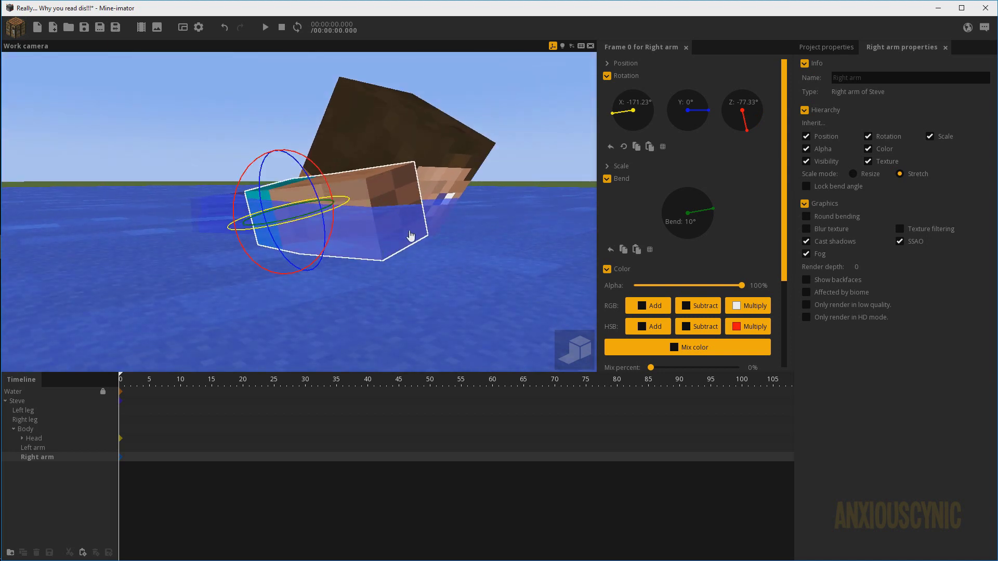
pyautogui.moveTo(427, 220); pyautogui.dragTo(387, 171, button='right')
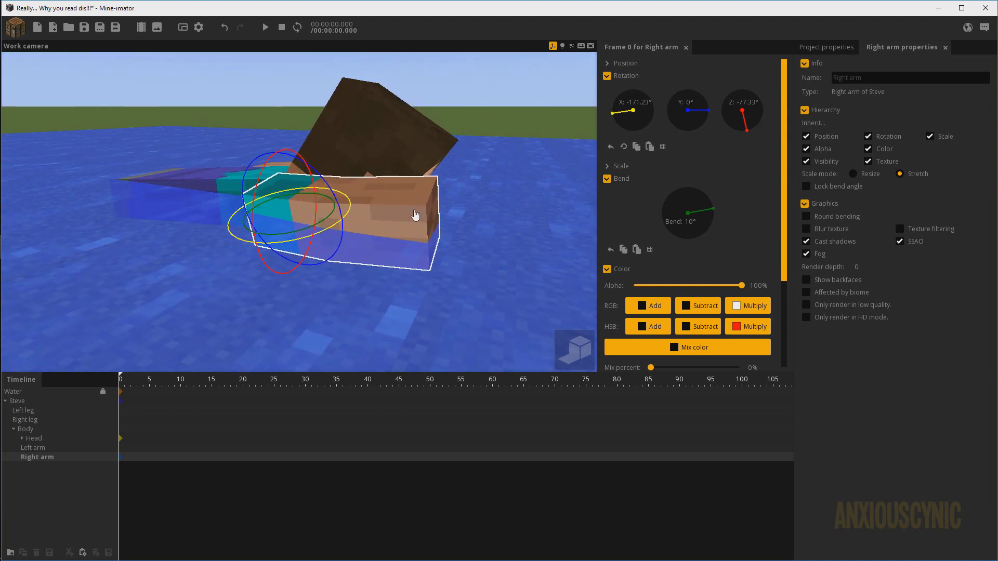
pyautogui.moveTo(416, 215); pyautogui.dragTo(414, 214)
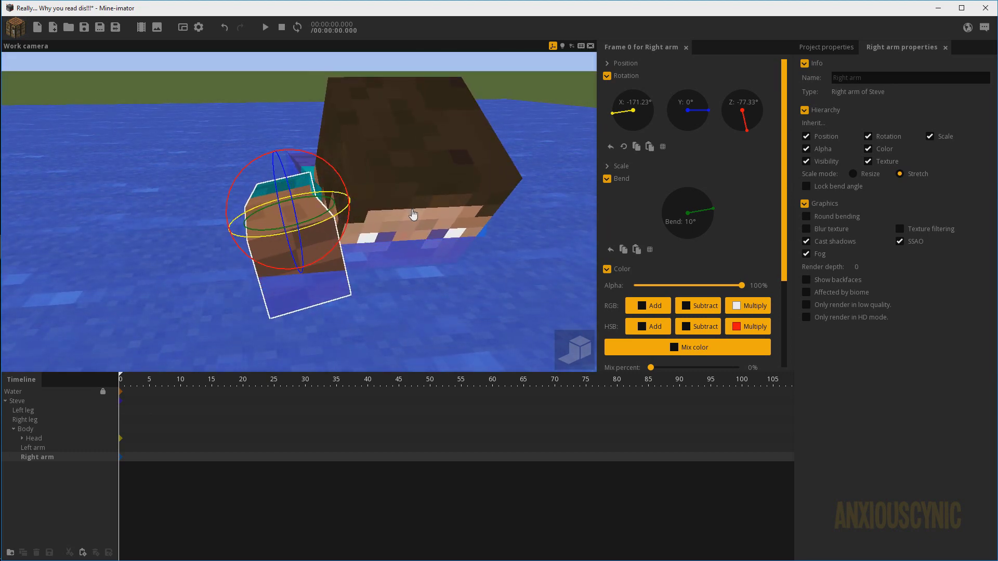
pyautogui.moveTo(432, 195); pyautogui.dragTo(433, 195)
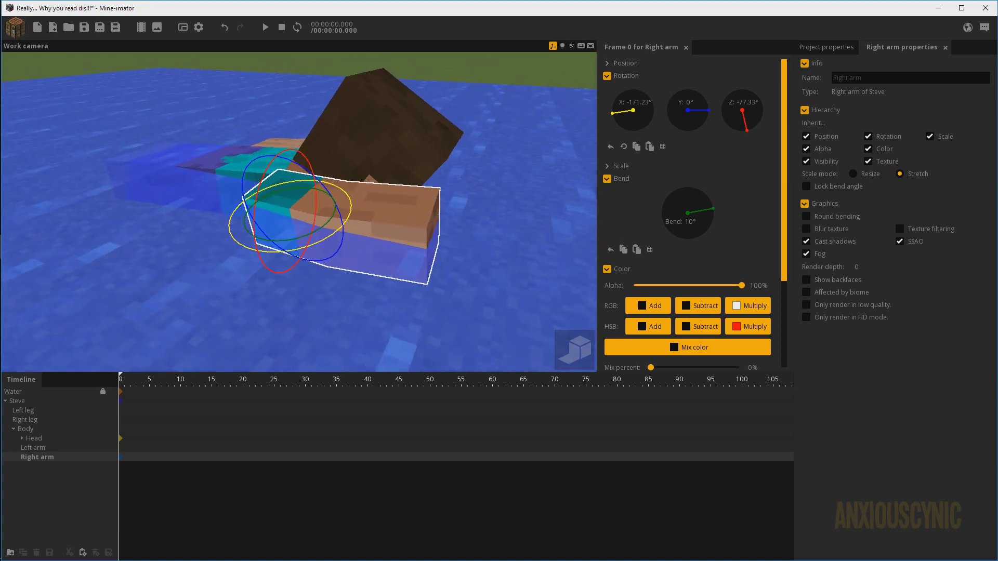
pyautogui.moveTo(413, 214); pyautogui.dragTo(424, 231, button='right')
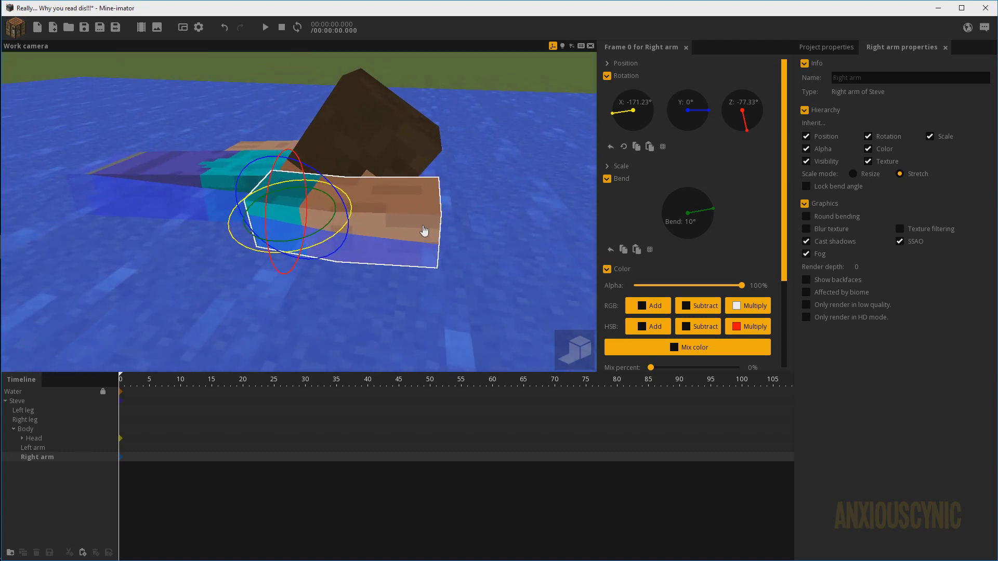
# Add a right arm keyframe at frame 15 and check the tempo in the project's settings
pyautogui.click(151, 465)
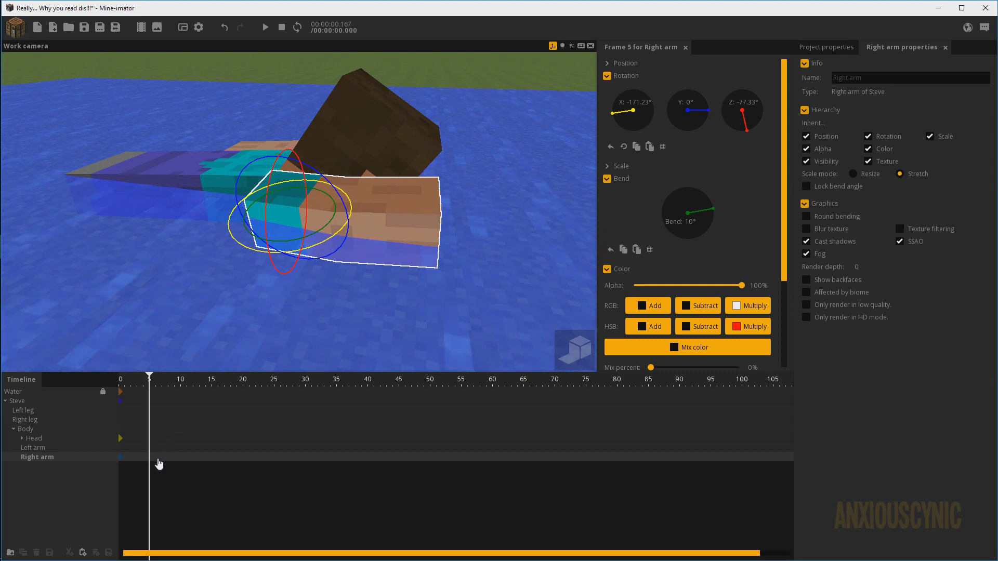
pyautogui.keyDown('ctrl'); pyautogui.scroll(4, 170, 468); pyautogui.keyUp('ctrl')
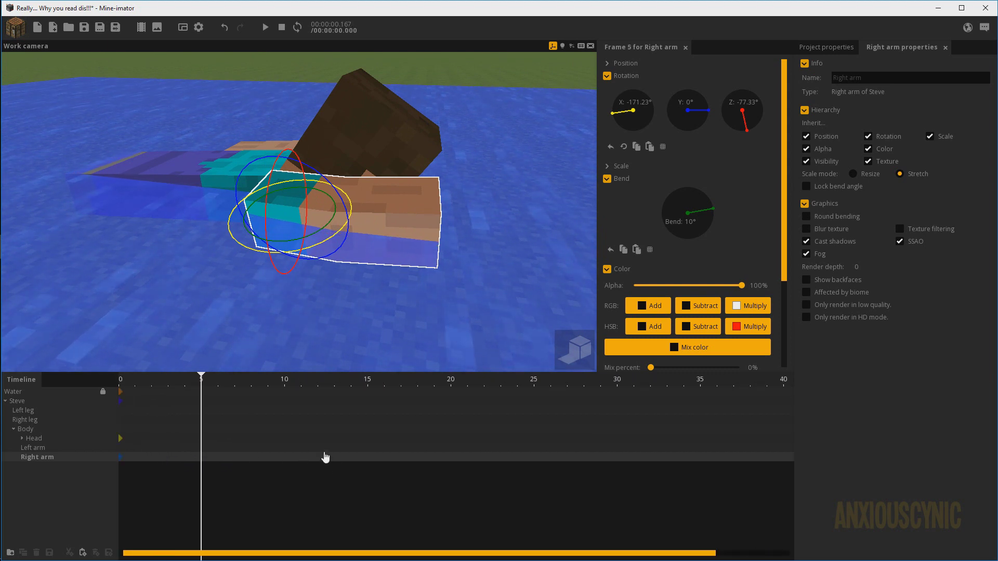
pyautogui.click(364, 461)
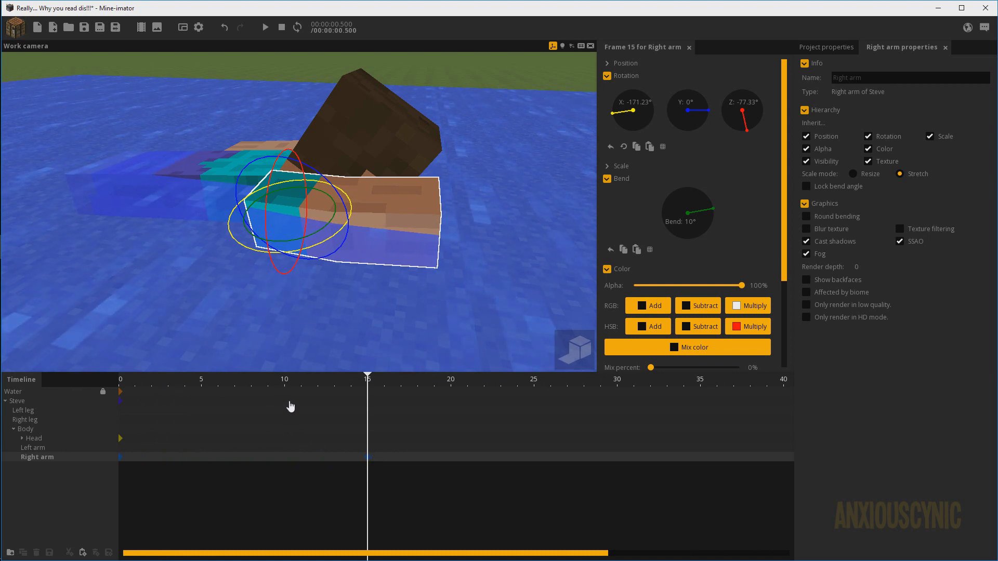
pyautogui.scroll(-3, 290, 407)
pyautogui.click(826, 47)
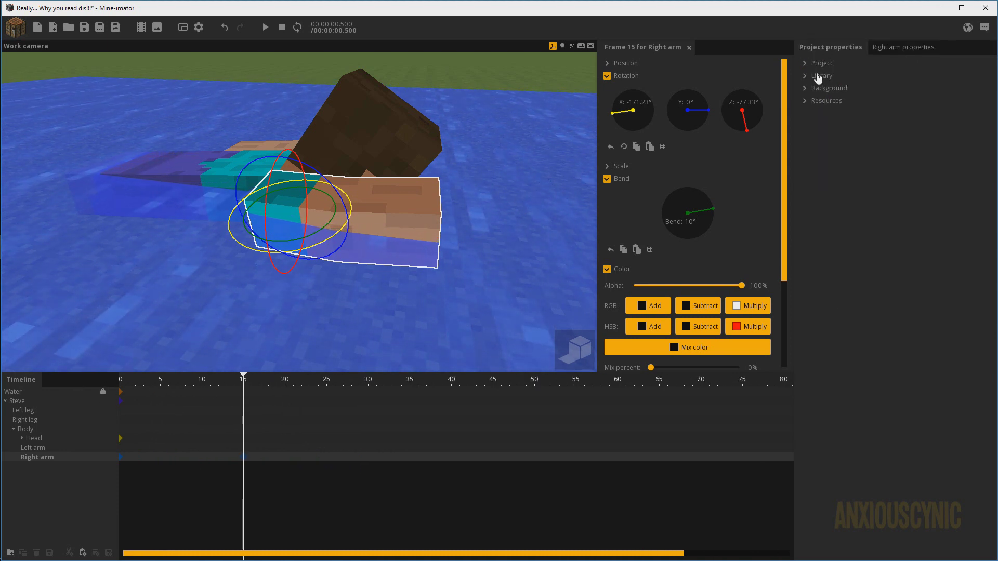
pyautogui.click(819, 63)
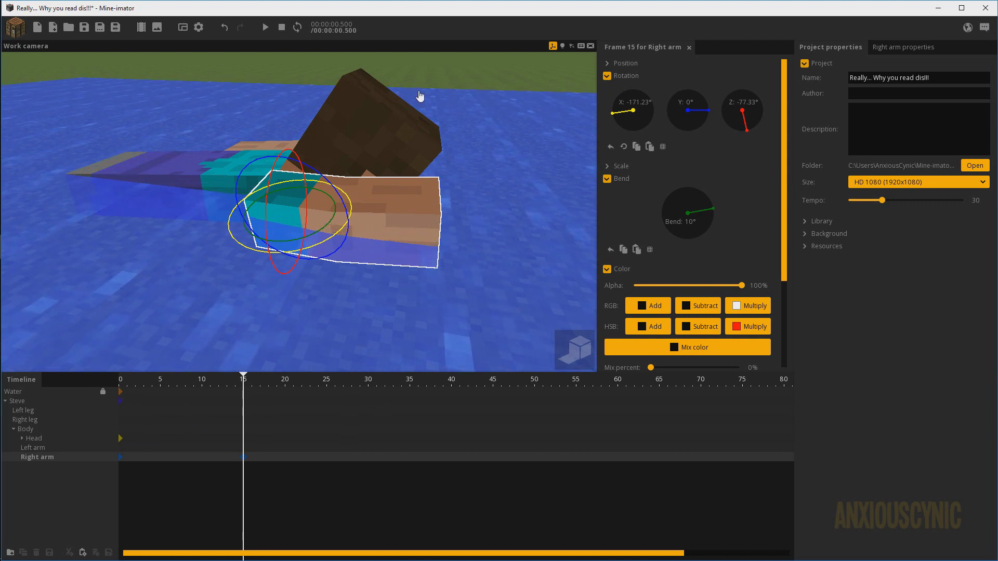
pyautogui.click(368, 384)
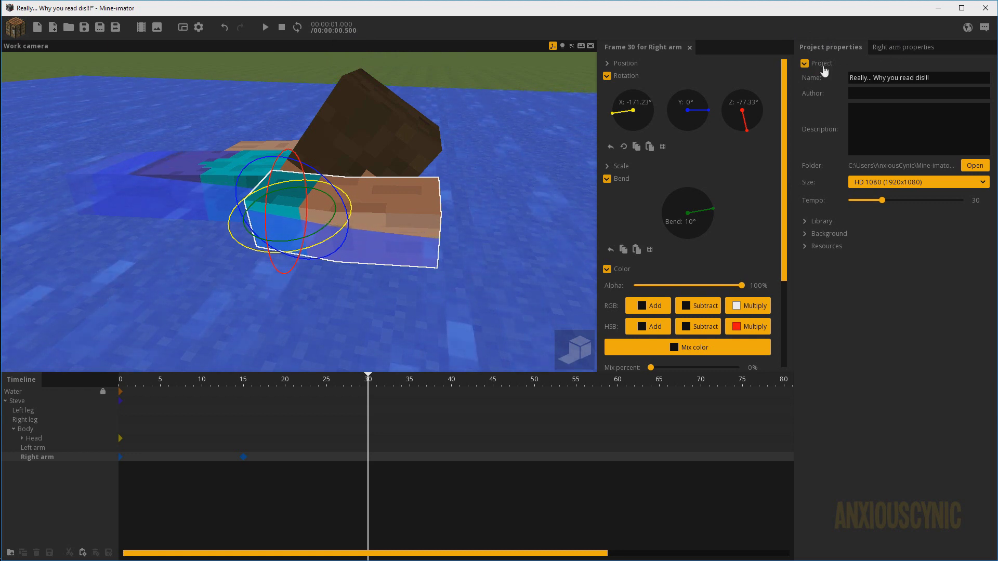
pyautogui.click(804, 63)
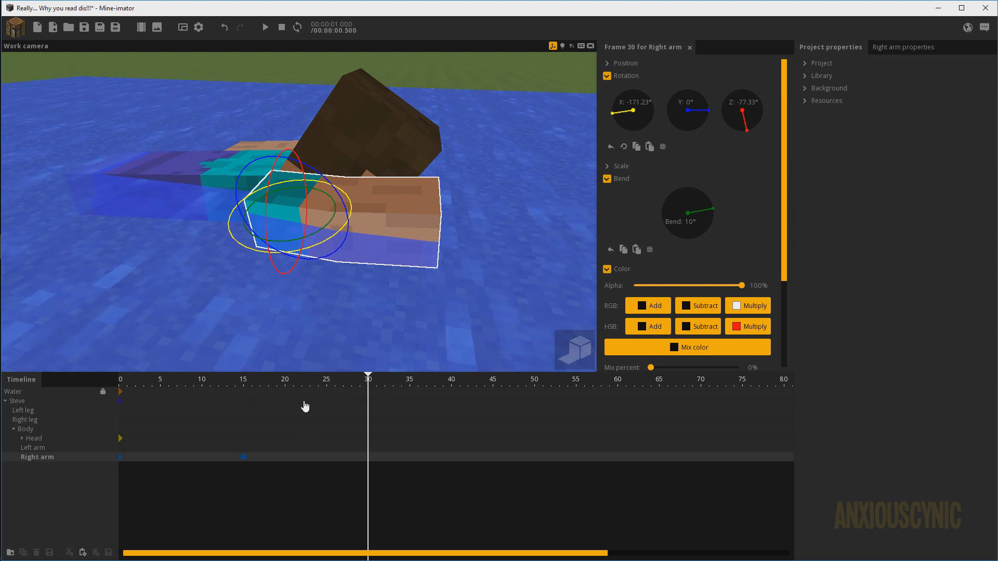
# At frame 15, swing the right arm back to about 165.95° around the Y axis and -185.30° around the X axis
pyautogui.moveTo(380, 322); pyautogui.dragTo(380, 303)
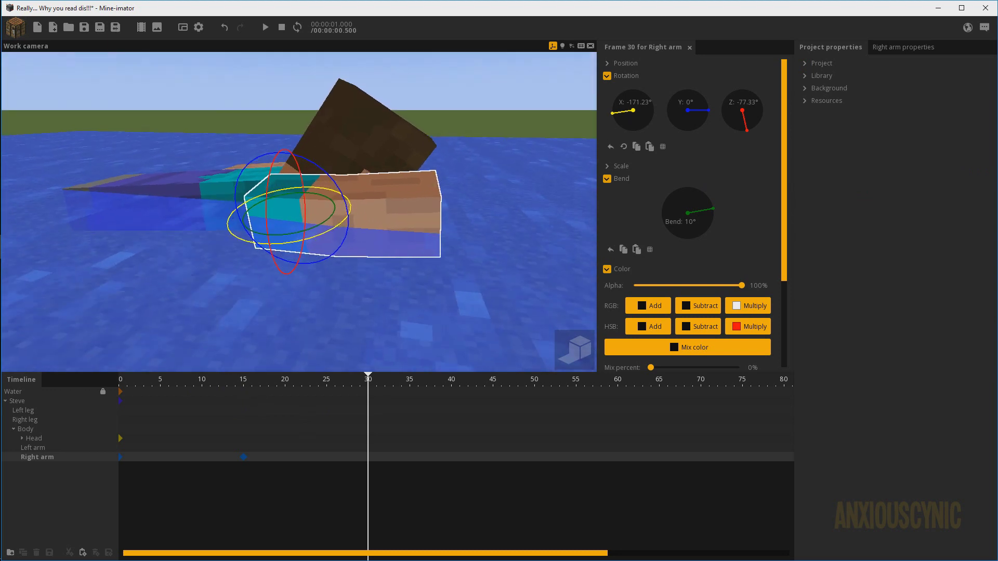
pyautogui.moveTo(381, 296); pyautogui.dragTo(390, 290, button='right')
pyautogui.moveTo(240, 396); pyautogui.dragTo(249, 461)
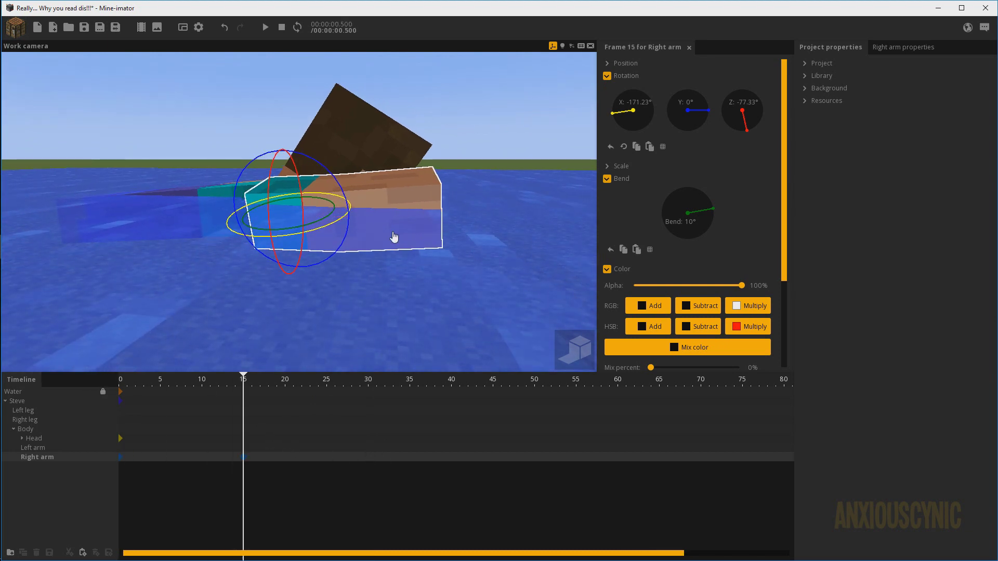
pyautogui.moveTo(393, 237); pyautogui.dragTo(391, 256)
pyautogui.moveTo(330, 181); pyautogui.dragTo(263, 295)
pyautogui.moveTo(408, 213); pyautogui.dragTo(419, 219)
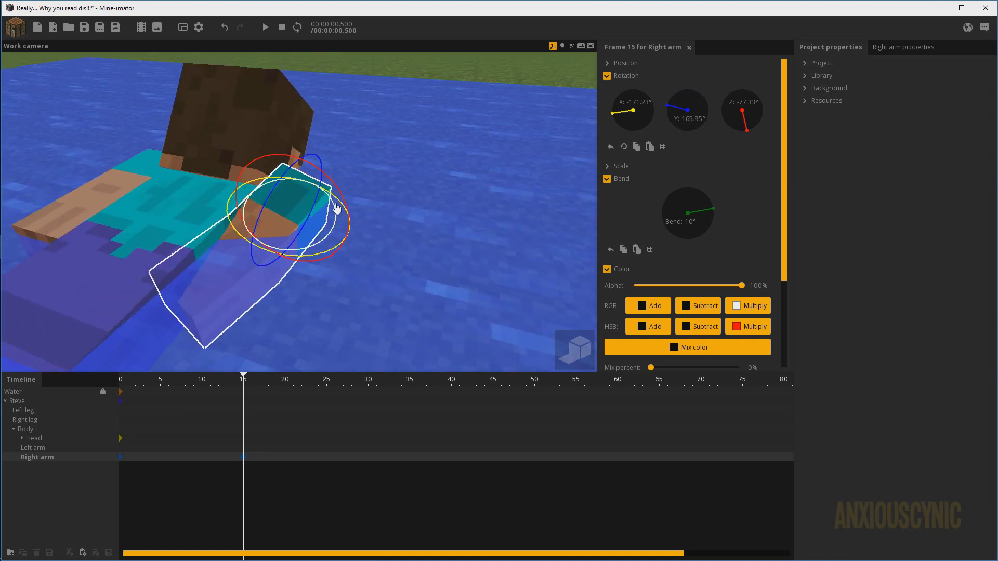
pyautogui.moveTo(336, 208); pyautogui.dragTo(325, 198)
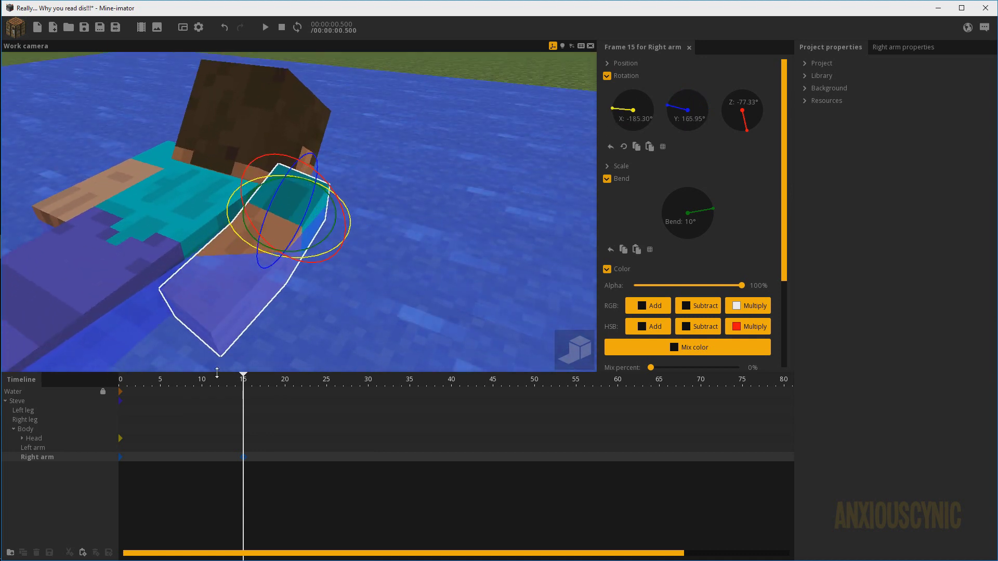
# Play the right arm's movement from frame 0 and save the project
pyautogui.moveTo(193, 387); pyautogui.dragTo(100, 392)
pyautogui.press('space')
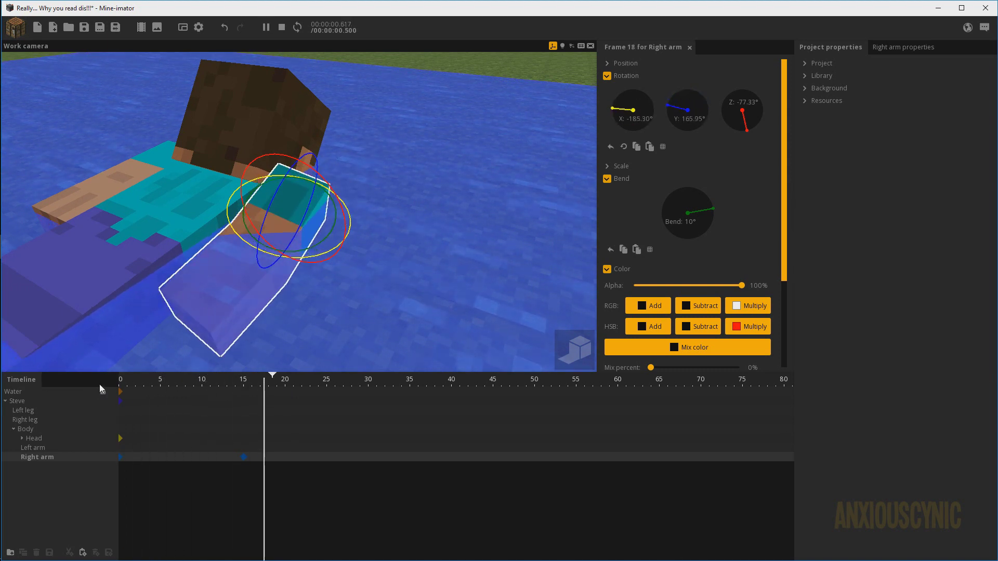
pyautogui.press('space')
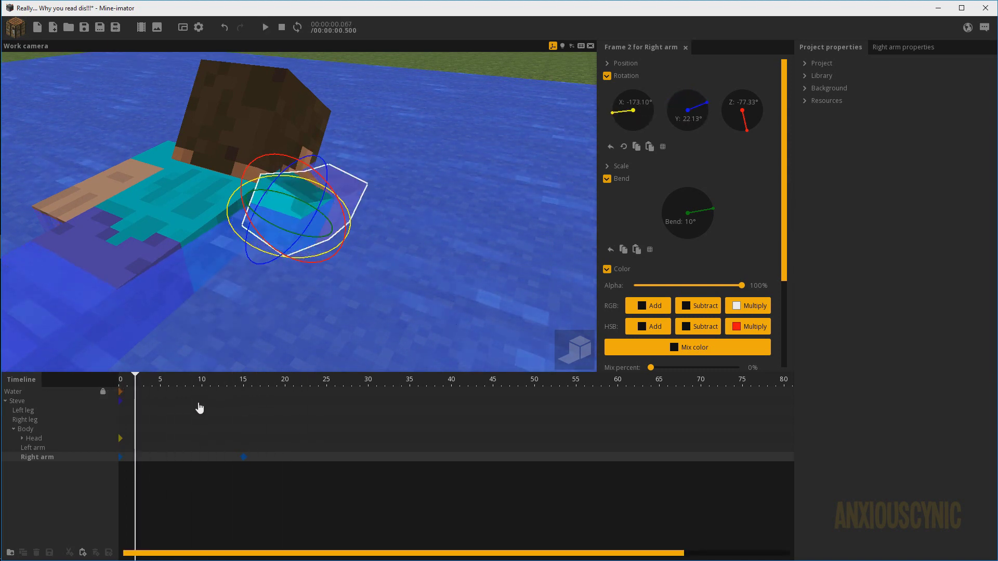
pyautogui.hotkey('ctrl', 's')
# Copy the right arm's first keyframe to frame 30 and play back the loop
pyautogui.moveTo(233, 385); pyautogui.dragTo(411, 399)
pyautogui.click(120, 458)
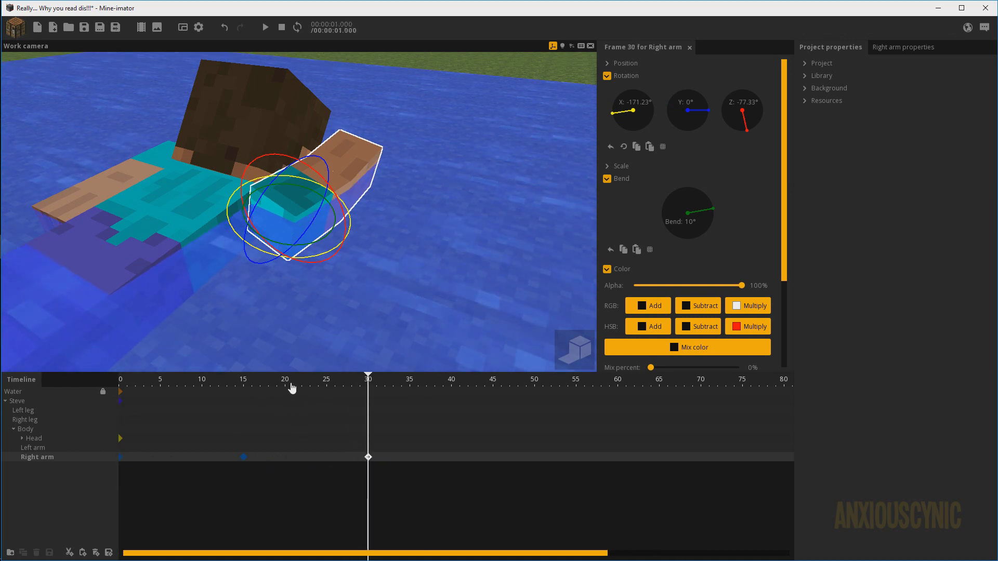
pyautogui.press('space')
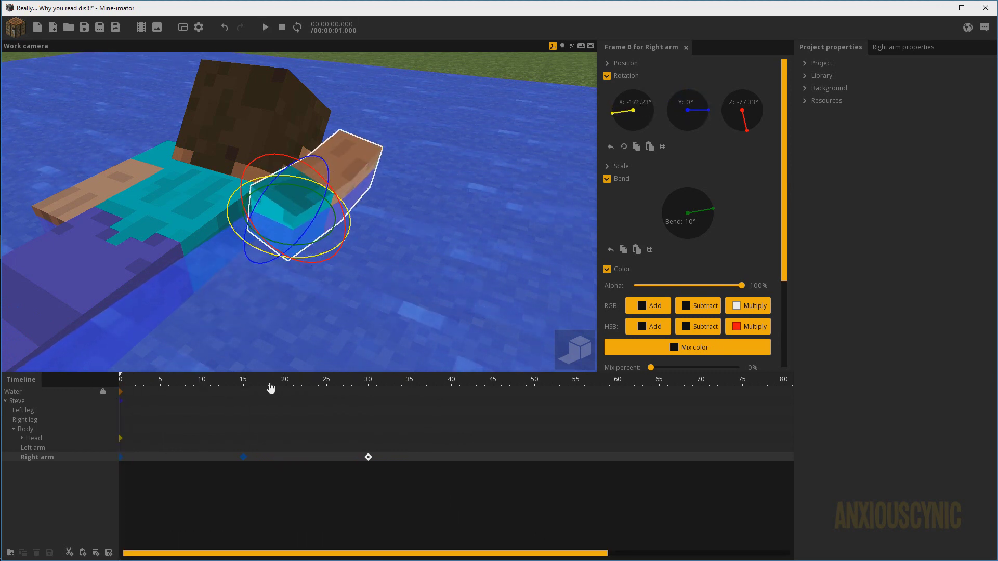
# Pose the right arm at frame 22 at about X -62.89°, Z -143.95° and bend 49.80°, and preview the motion
pyautogui.moveTo(267, 390); pyautogui.dragTo(304, 392)
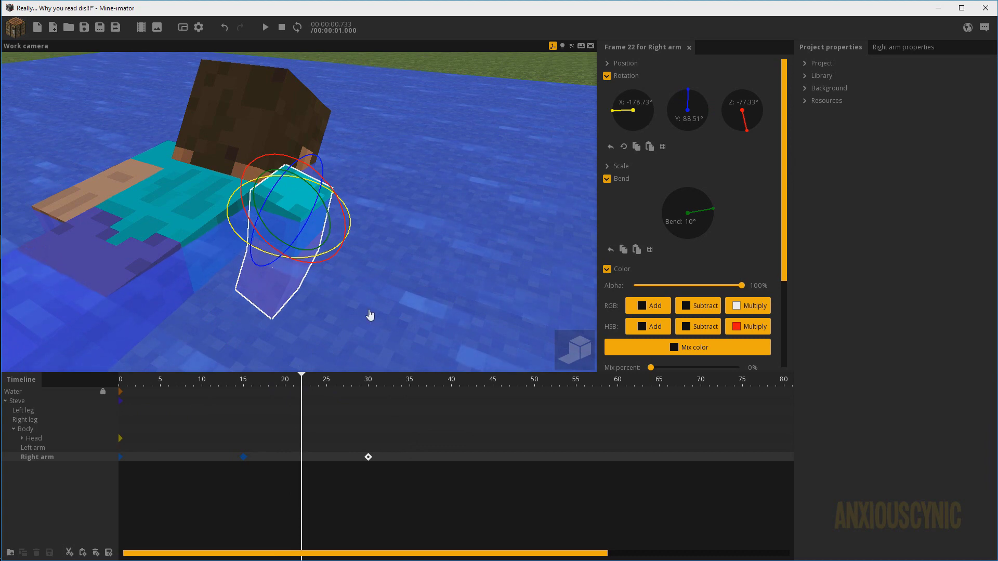
pyautogui.moveTo(370, 315); pyautogui.dragTo(318, 286)
pyautogui.moveTo(286, 385); pyautogui.dragTo(340, 390)
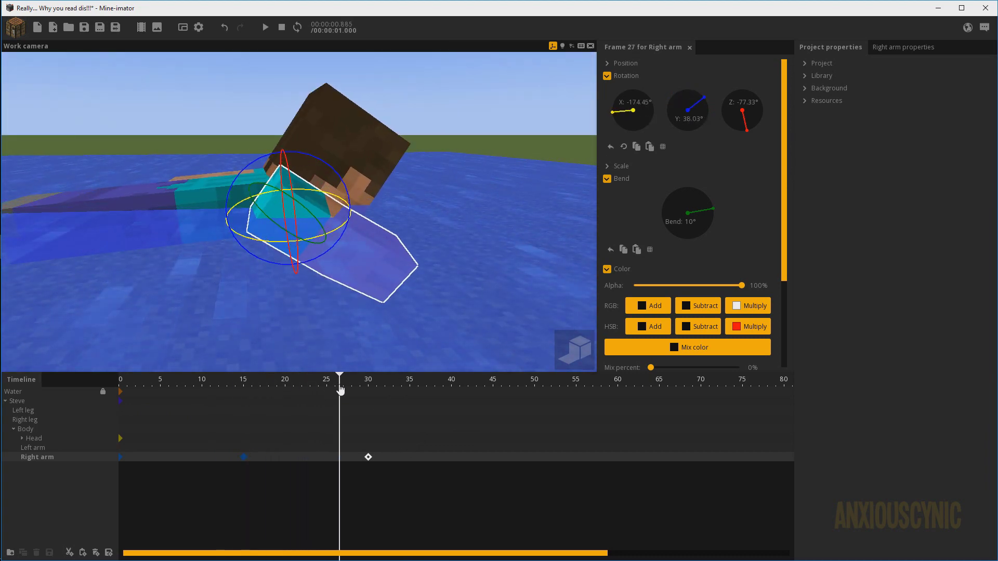
pyautogui.moveTo(376, 269); pyautogui.dragTo(382, 283)
pyautogui.click(301, 385)
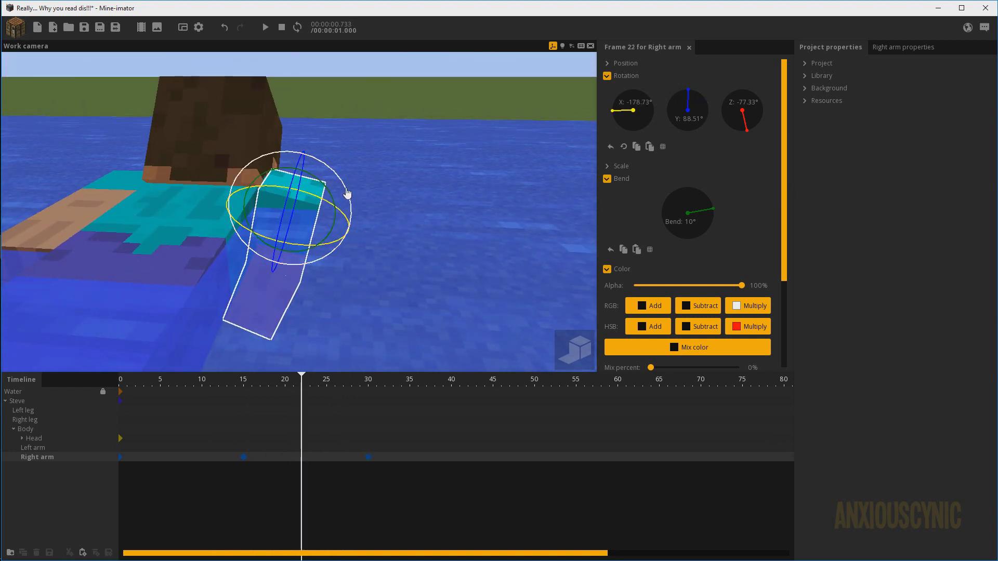
pyautogui.moveTo(347, 194)
pyautogui.mouseDown()
pyautogui.moveTo(291, 232)
pyautogui.moveTo(323, 197)
pyautogui.moveTo(332, 201)
pyautogui.mouseUp()
pyautogui.moveTo(405, 190)
pyautogui.mouseDown()
pyautogui.moveTo(375, 178)
pyautogui.moveTo(224, 192)
pyautogui.mouseUp()
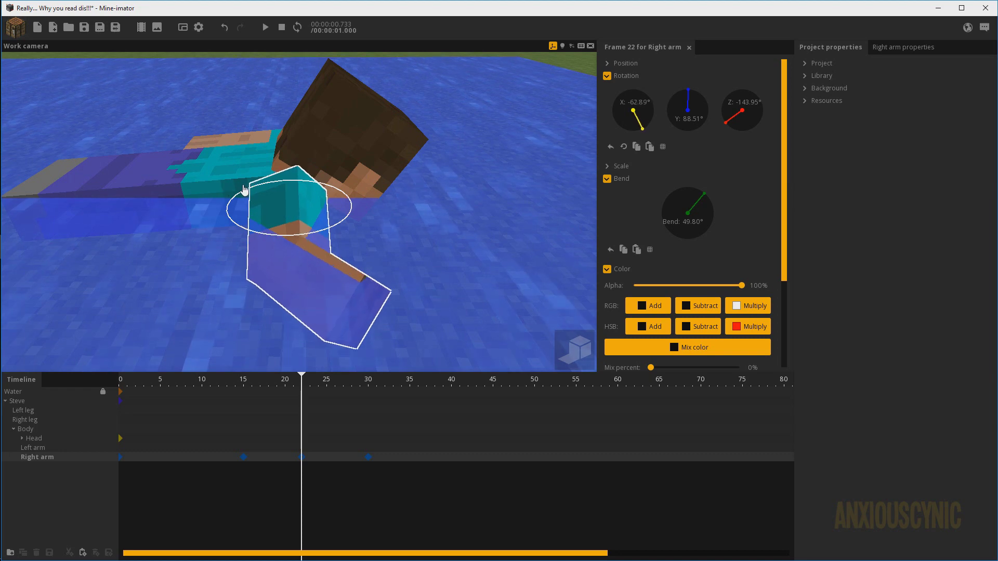
pyautogui.moveTo(241, 383); pyautogui.dragTo(394, 380)
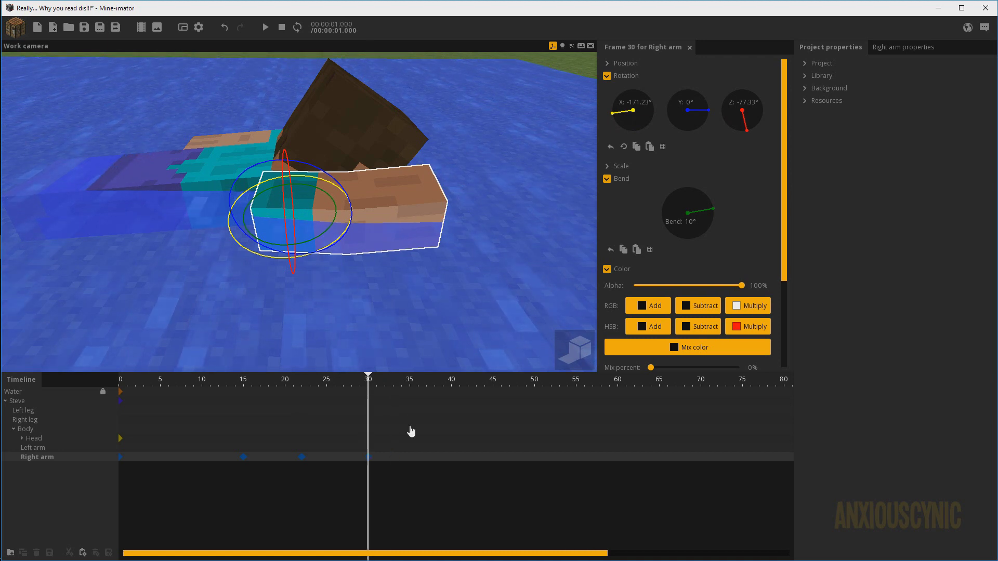
pyautogui.moveTo(225, 384); pyautogui.dragTo(318, 413)
# Reset the right arm's X, Y and Z rotation to 0° on the frame 15 keyframe
pyautogui.click(245, 457)
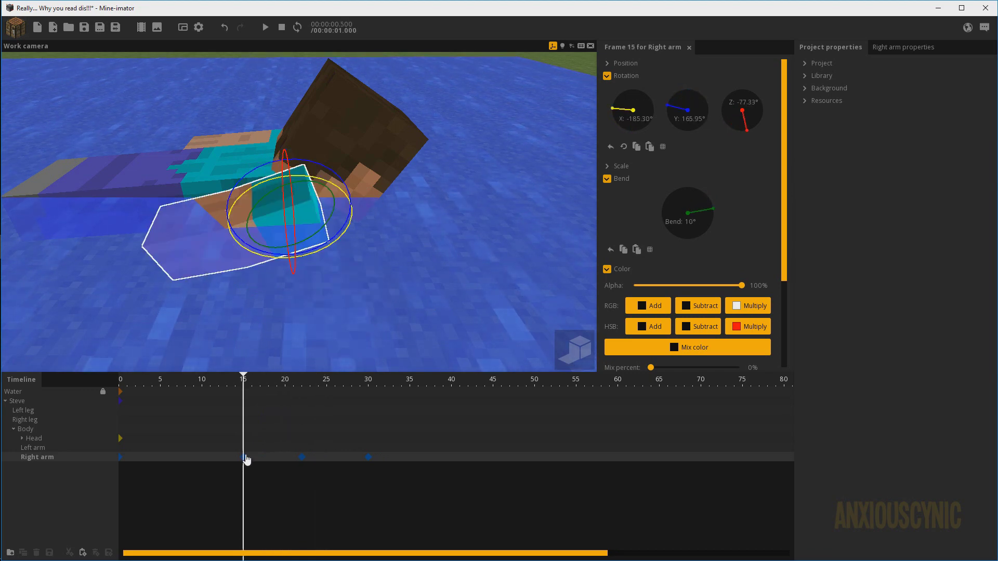
pyautogui.moveTo(207, 269); pyautogui.dragTo(208, 269, button='right')
pyautogui.moveTo(368, 284); pyautogui.dragTo(369, 285)
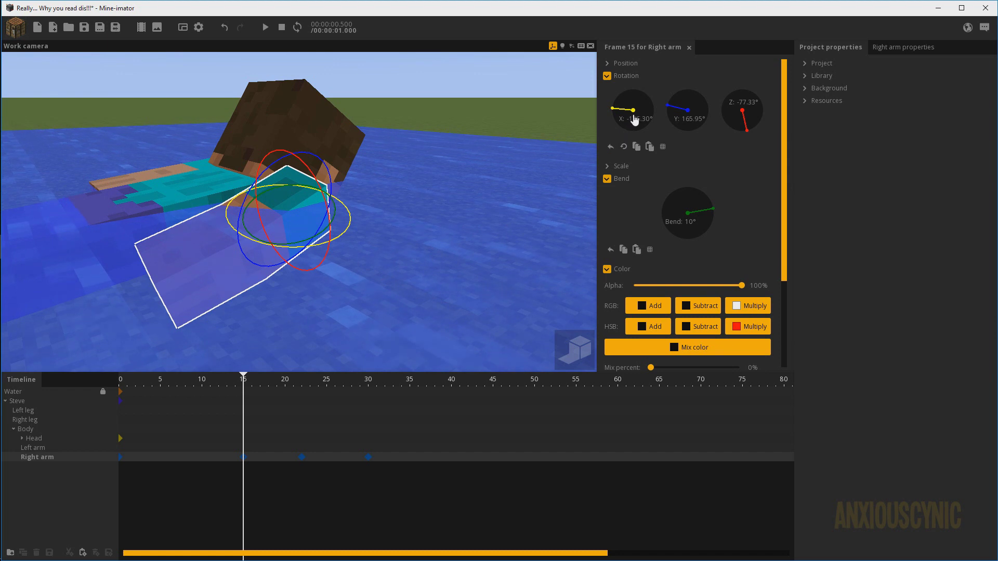
pyautogui.rightClick(652, 119)
pyautogui.rightClick(700, 121)
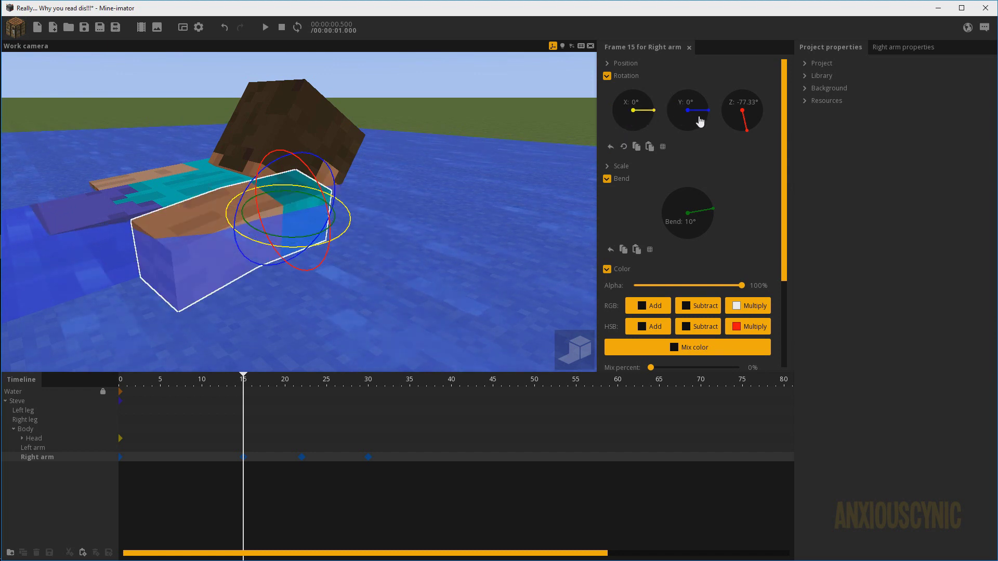
pyautogui.rightClick(745, 125)
# Refine the right arm at frame 22 by rotating it to about -68.97° around X and further around Z
pyautogui.moveTo(228, 391); pyautogui.dragTo(376, 402)
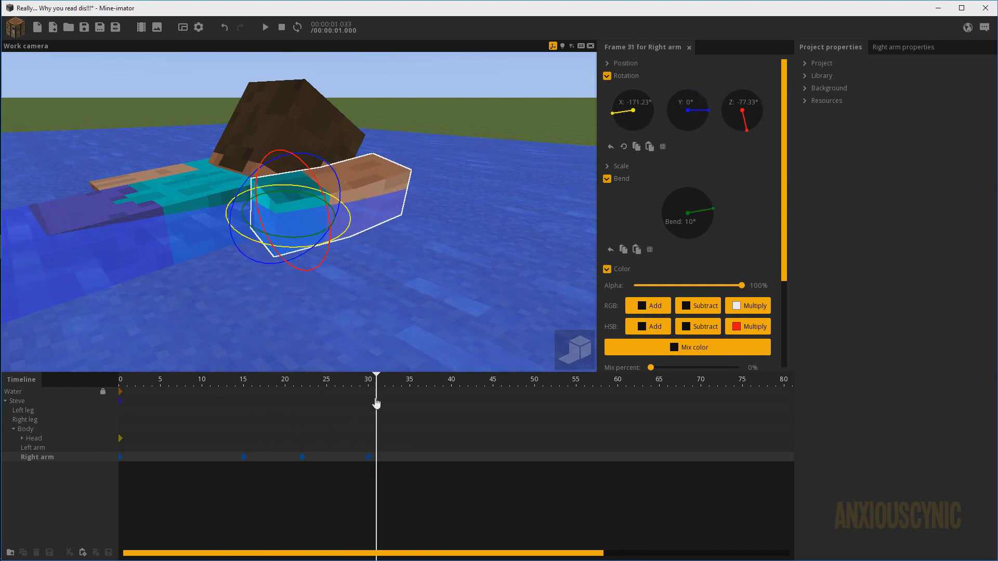
pyautogui.click(302, 457)
pyautogui.moveTo(390, 265); pyautogui.dragTo(442, 281)
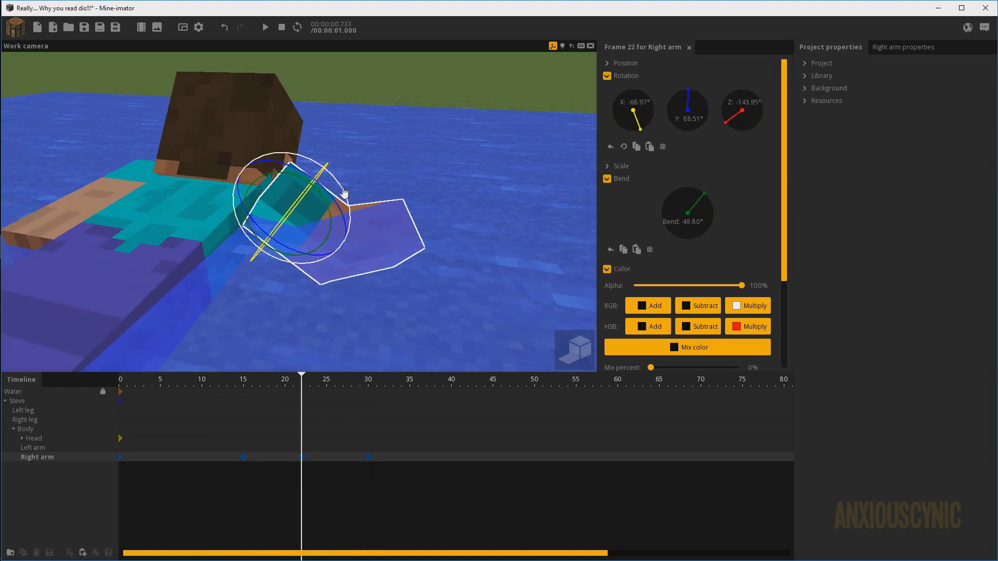
pyautogui.moveTo(366, 222); pyautogui.dragTo(416, 246)
pyautogui.moveTo(295, 384); pyautogui.dragTo(319, 391)
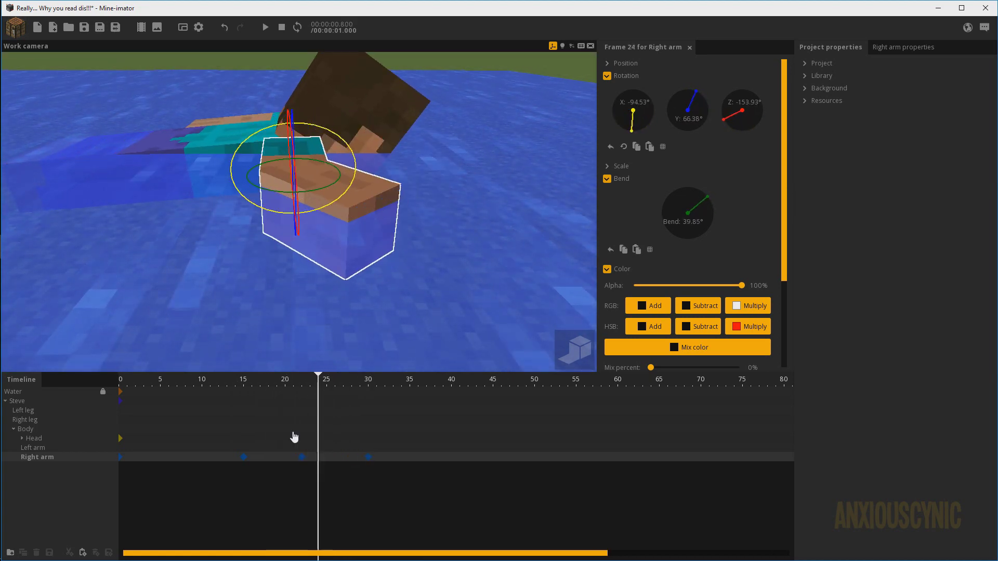
# Try an extra right arm keyframe at frame 29 with about -3.55° Y rotation, and delete it
pyautogui.click(302, 457)
pyautogui.click(365, 457)
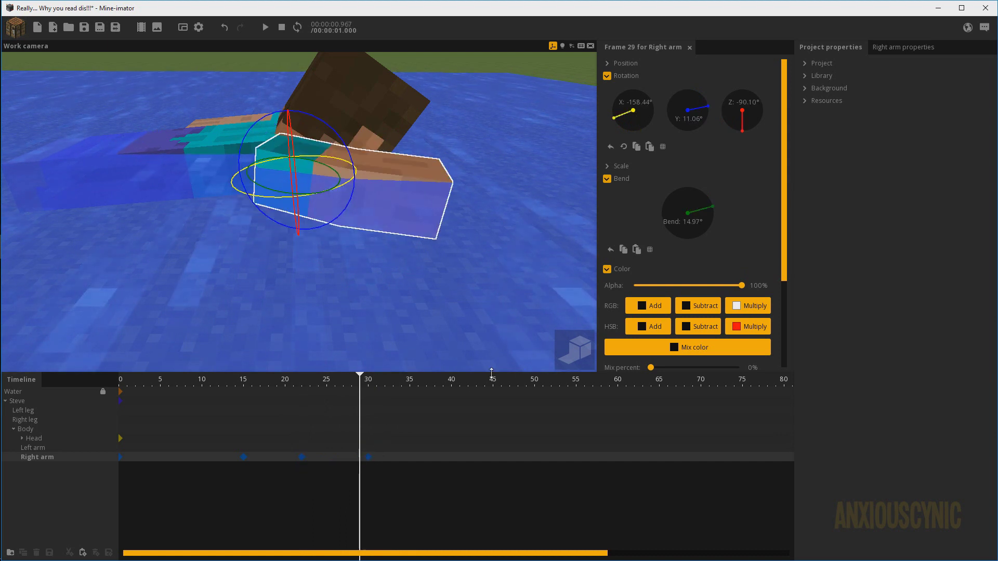
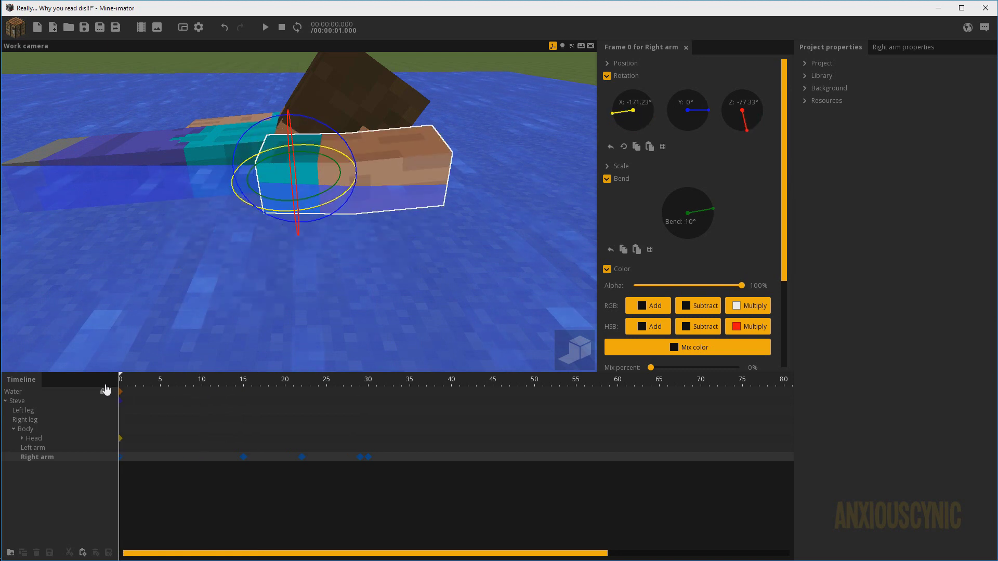
pyautogui.click(359, 458)
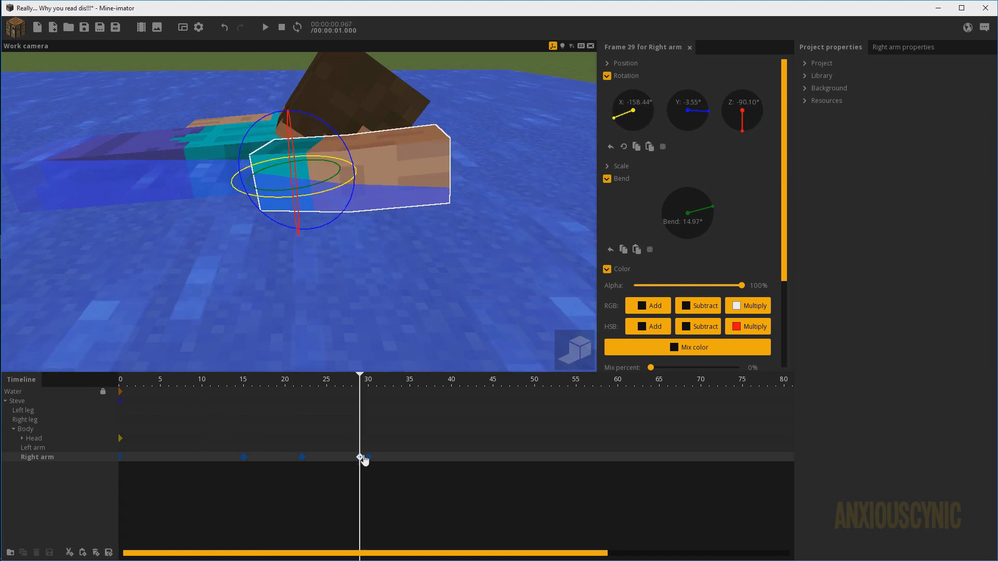
pyautogui.press('Delete')
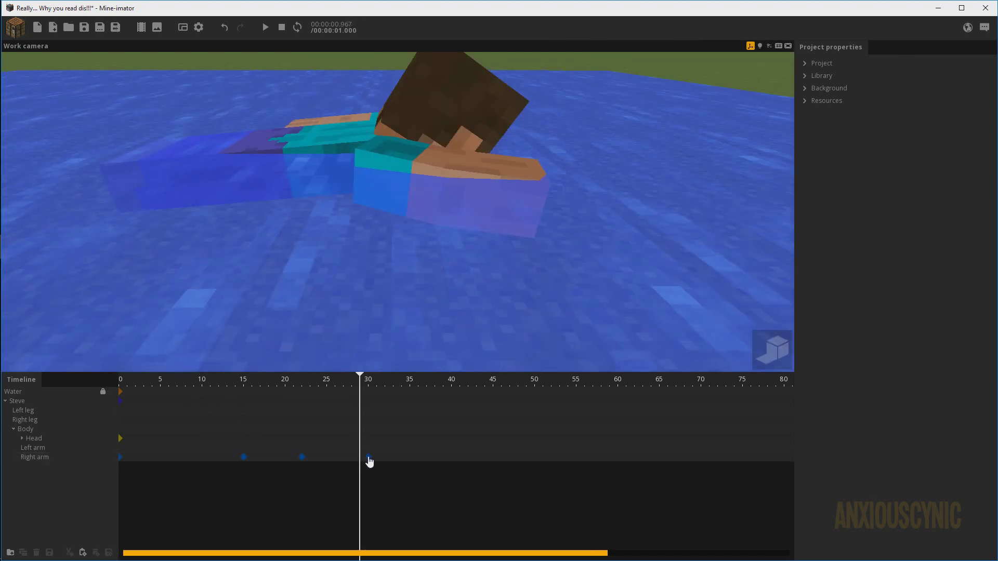
# Try rotating the right arm at frame 30 to about -11.47° around the Y axis and play the animation
pyautogui.click(369, 458)
pyautogui.moveTo(342, 142); pyautogui.dragTo(330, 138)
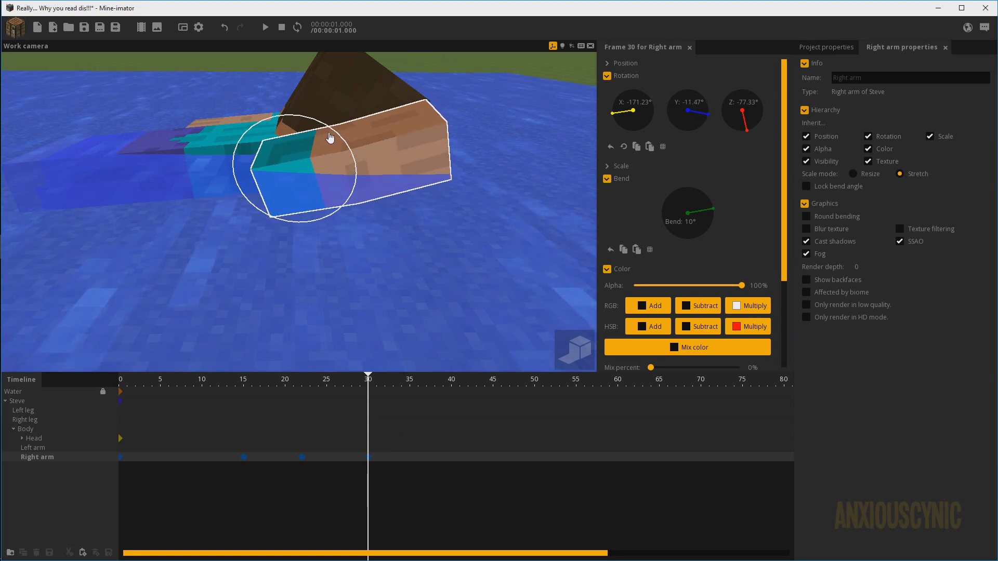
pyautogui.press('space')
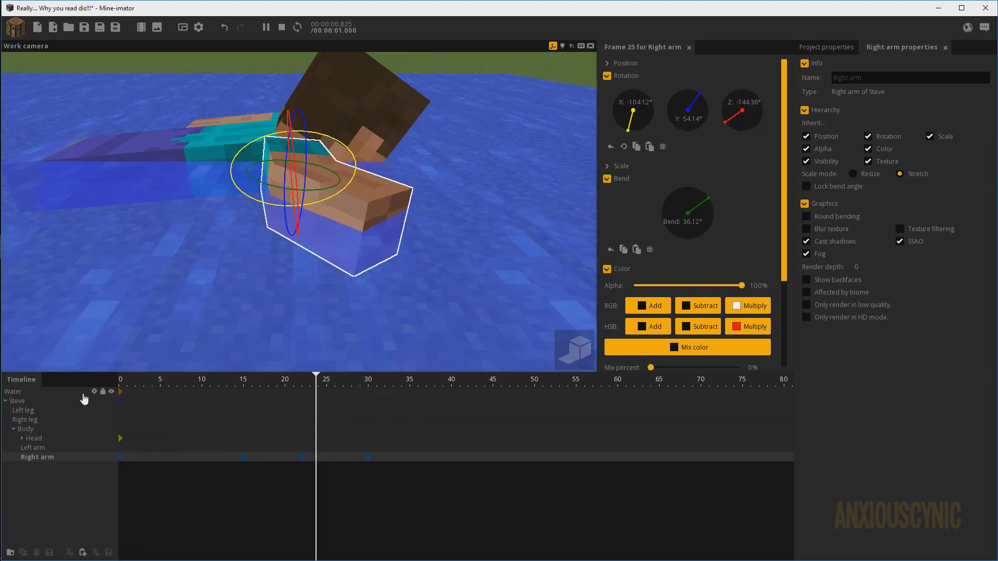
pyautogui.press('space')
# Rotate the right arm at frame 8 to about -0.80° around the Z axis and play the animation
pyautogui.moveTo(407, 228); pyautogui.dragTo(414, 242)
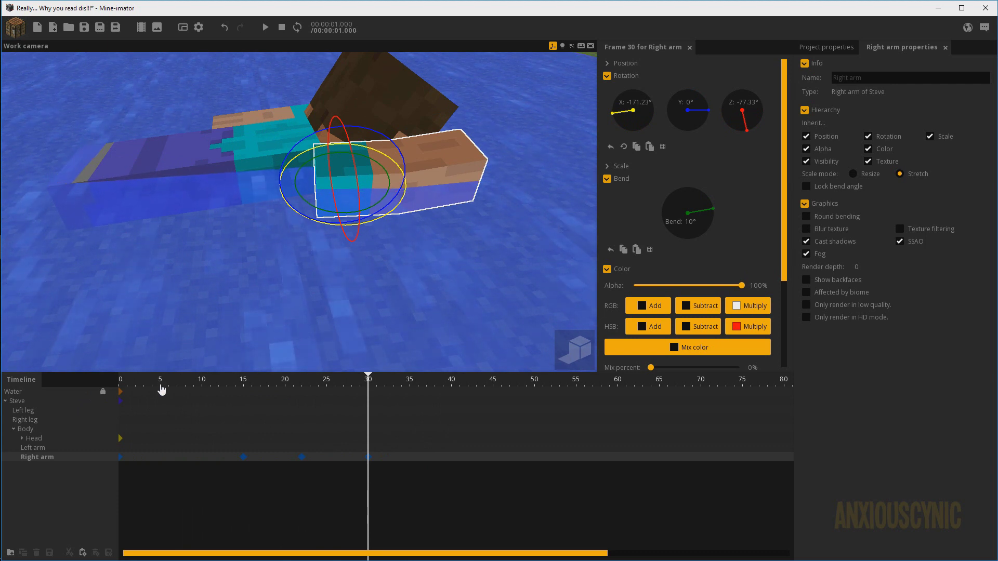
pyautogui.moveTo(162, 390); pyautogui.dragTo(187, 481)
pyautogui.moveTo(370, 198); pyautogui.dragTo(339, 271, button='middle')
pyautogui.moveTo(395, 142); pyautogui.dragTo(398, 174)
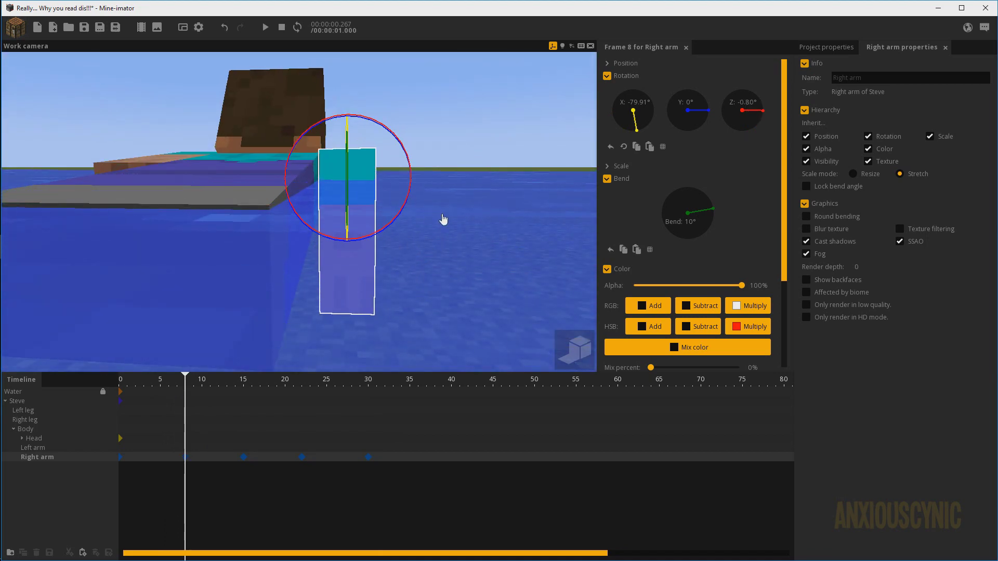
pyautogui.moveTo(443, 219); pyautogui.dragTo(339, 299, button='middle')
pyautogui.moveTo(168, 390); pyautogui.dragTo(239, 394)
pyautogui.press('space')
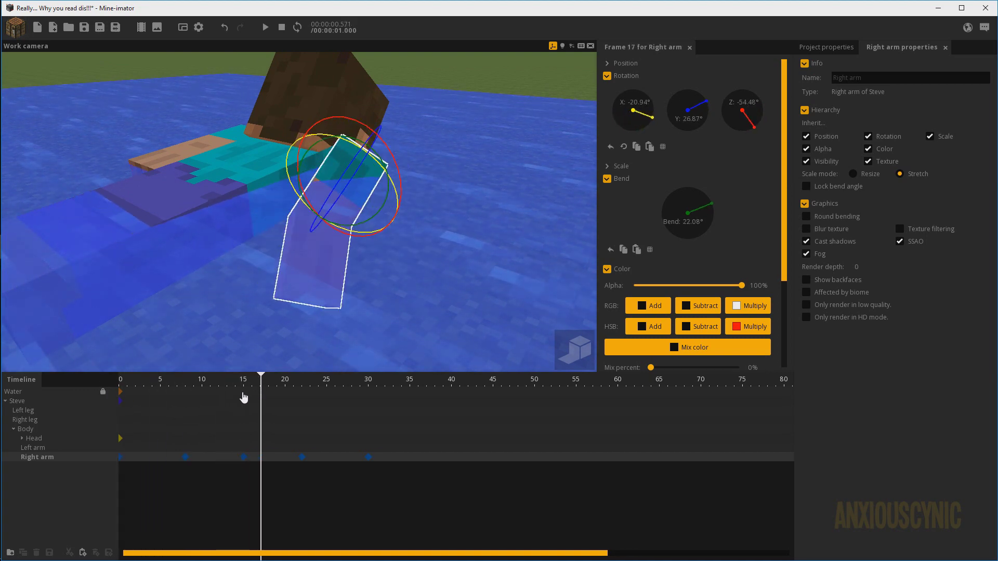
# Play the animation from the start to check the right arm stroke
pyautogui.click(103, 392)
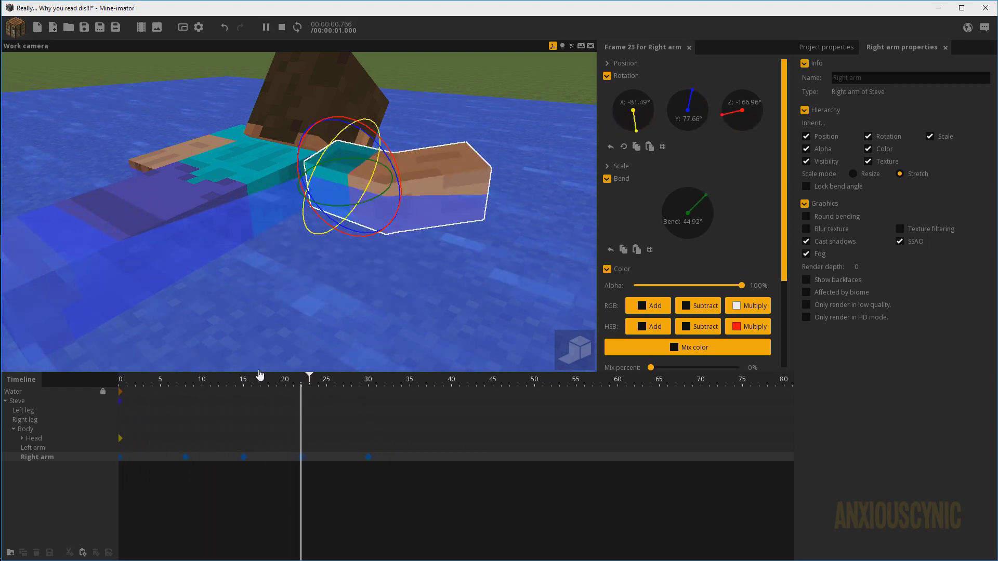
pyautogui.press('space')
pyautogui.moveTo(381, 319); pyautogui.dragTo(361, 340)
pyautogui.moveTo(394, 180); pyautogui.dragTo(395, 180, button='right')
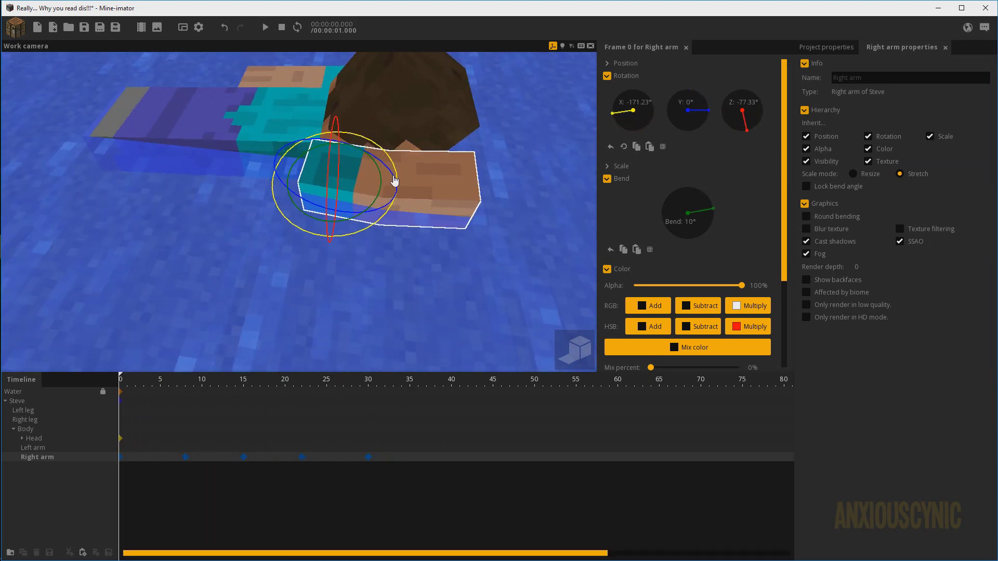
# Delete the right arm keyframe at frame 22
pyautogui.click(302, 457)
pyautogui.moveTo(427, 290); pyautogui.dragTo(426, 290, button='right')
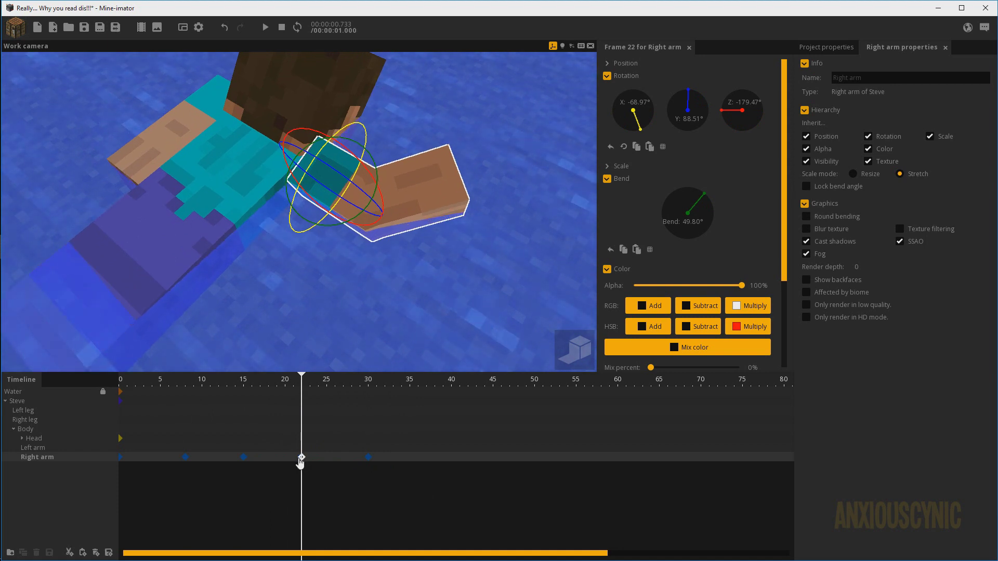
pyautogui.press('Delete')
# Re-pose the right arm at frame 22 with about 85.95° bend and about -96.95° Z rotation
pyautogui.click(243, 457)
pyautogui.moveTo(244, 382); pyautogui.dragTo(303, 389)
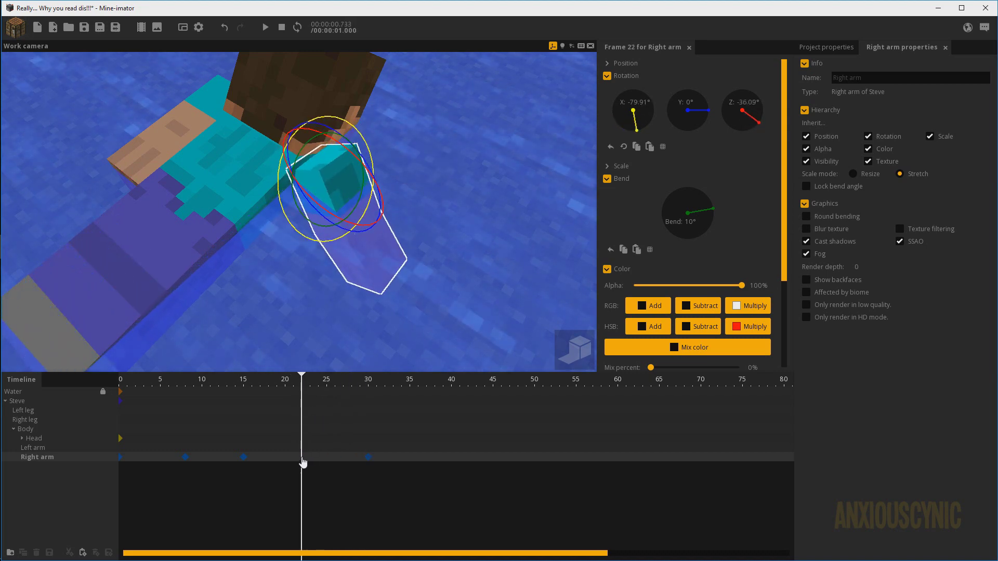
pyautogui.moveTo(472, 317); pyautogui.dragTo(383, 244)
pyautogui.moveTo(387, 147); pyautogui.dragTo(323, 143)
pyautogui.moveTo(423, 174); pyautogui.dragTo(410, 166, button='middle')
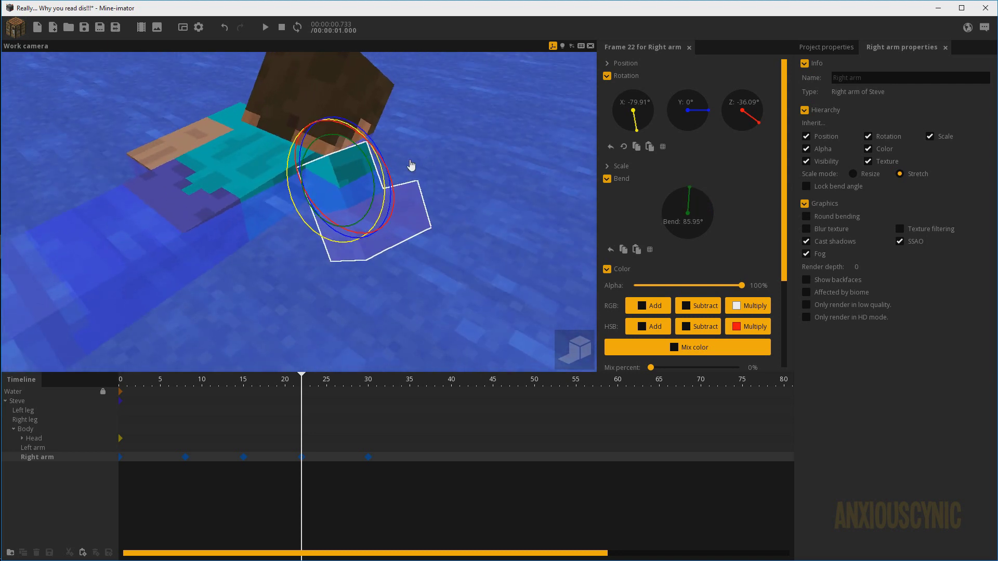
pyautogui.moveTo(382, 165); pyautogui.dragTo(343, 146)
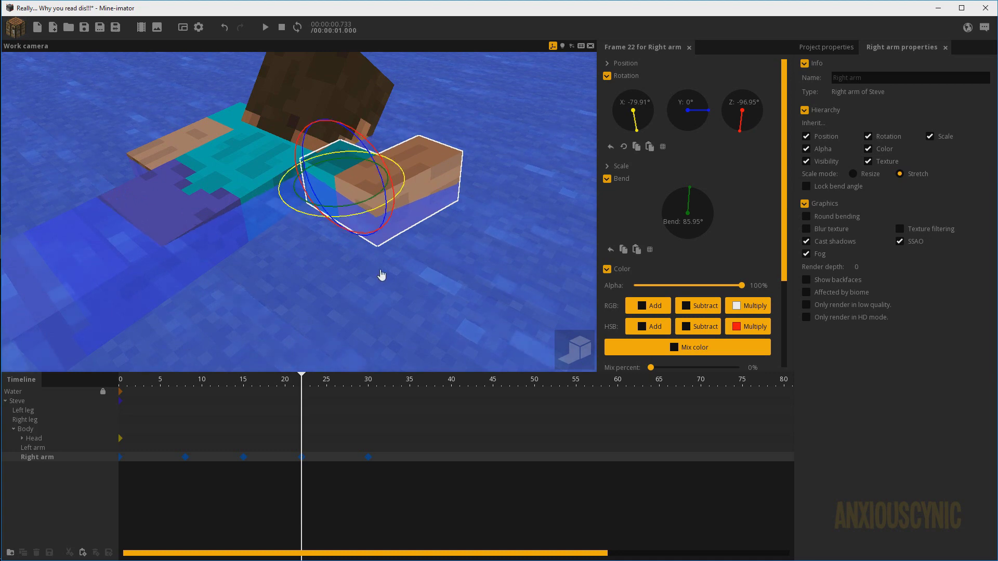
# Replay the right arm motion from frame 14 several times and check the stroke from a wider side view
pyautogui.moveTo(245, 382); pyautogui.dragTo(233, 382)
pyautogui.press('space')
pyautogui.press('space')
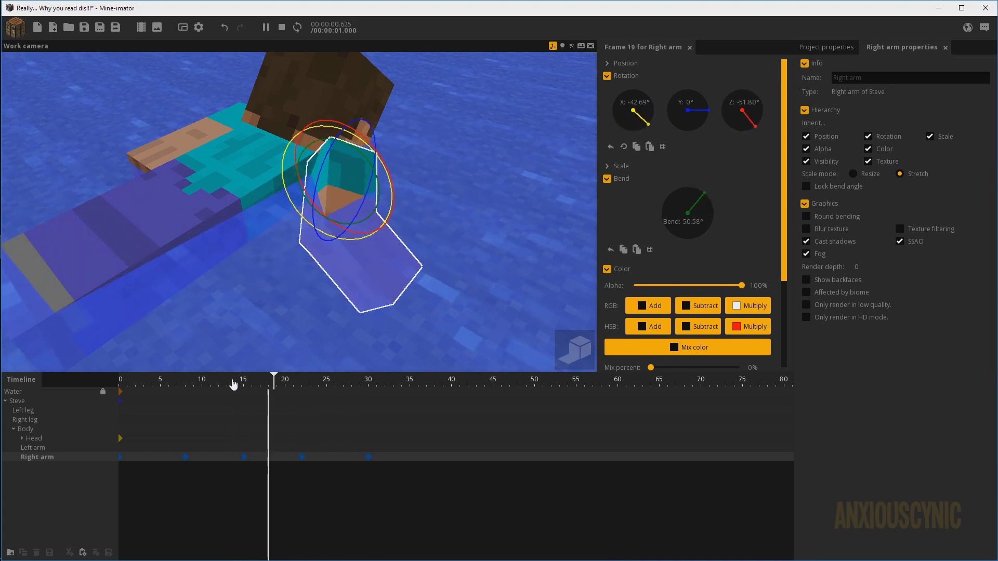
pyautogui.press('space')
pyautogui.press('space')
pyautogui.press('space')
pyautogui.press('space')
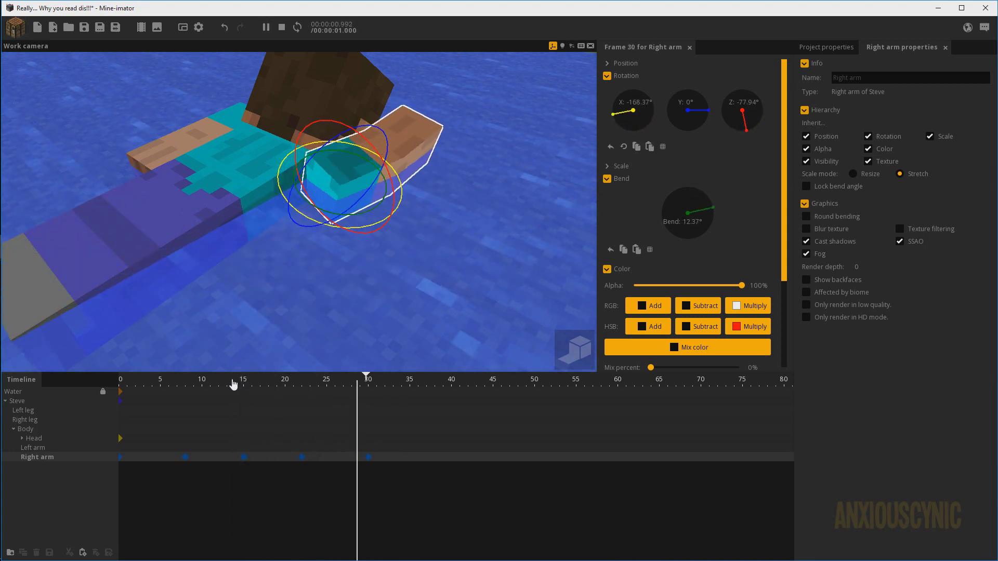
pyautogui.press('space')
pyautogui.moveTo(475, 238); pyautogui.dragTo(462, 205)
pyautogui.scroll(-3, 470, 234)
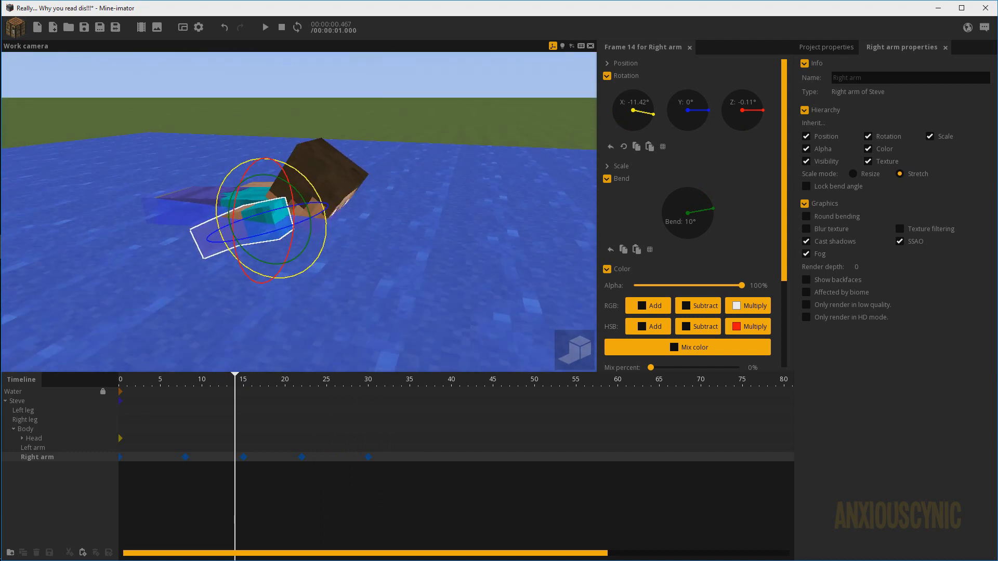
pyautogui.press('space')
pyautogui.press('space')
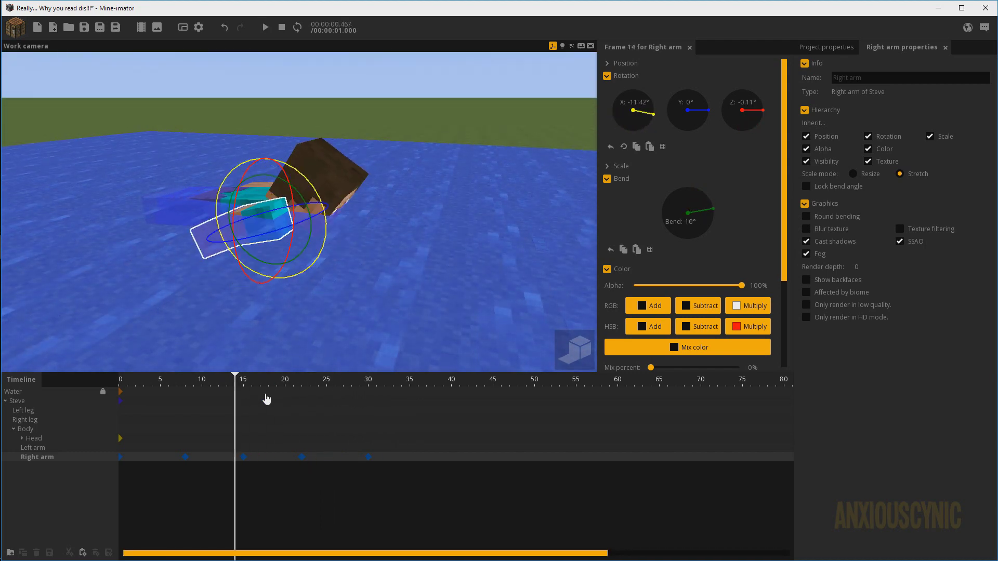
# Rotate the right arm at frame 30 to about -5.16° around the Y axis and play the animation
pyautogui.moveTo(232, 388); pyautogui.dragTo(371, 468)
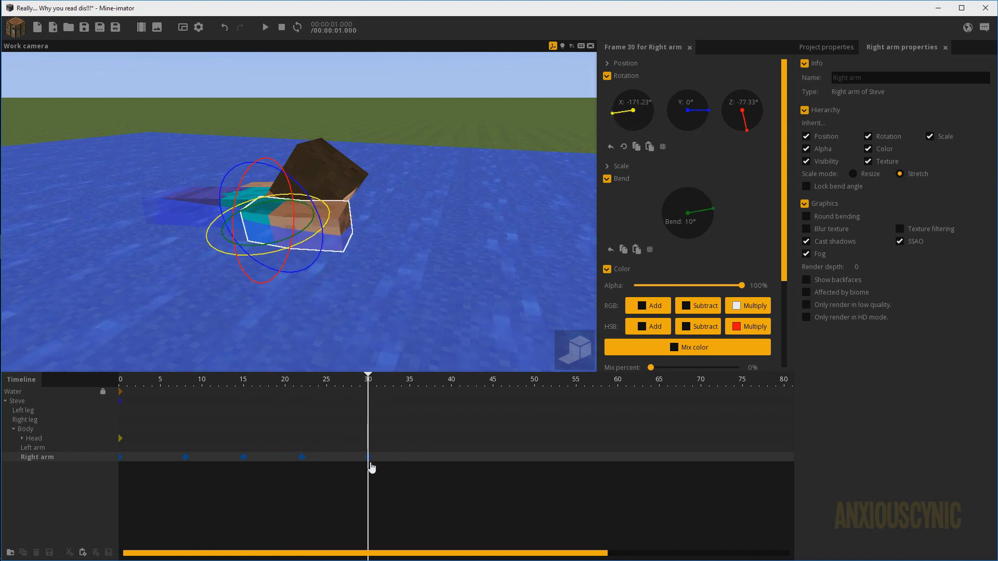
pyautogui.moveTo(380, 284); pyautogui.dragTo(349, 210, button='middle')
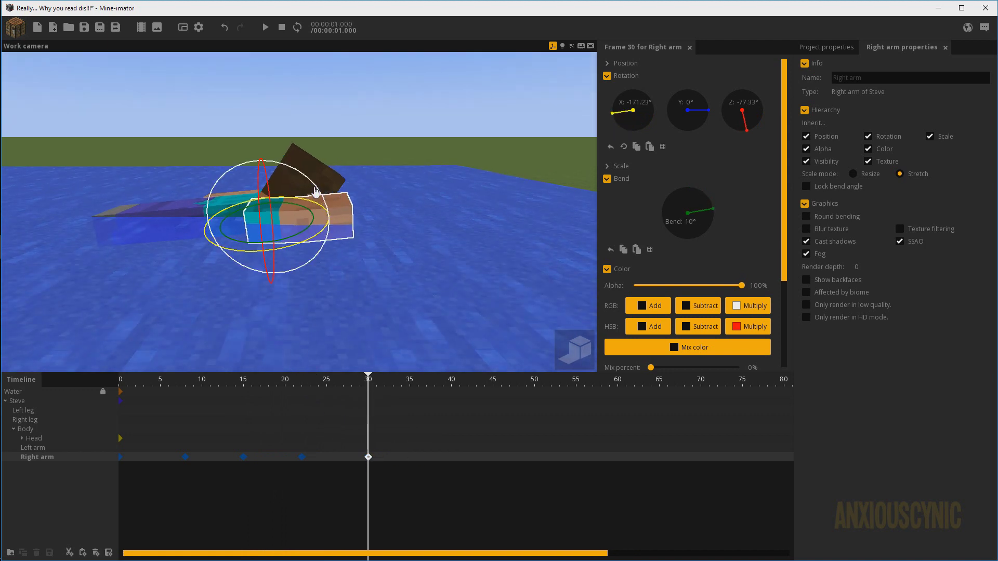
pyautogui.moveTo(349, 210); pyautogui.dragTo(333, 229)
pyautogui.moveTo(330, 386); pyautogui.dragTo(101, 411)
pyautogui.press('space')
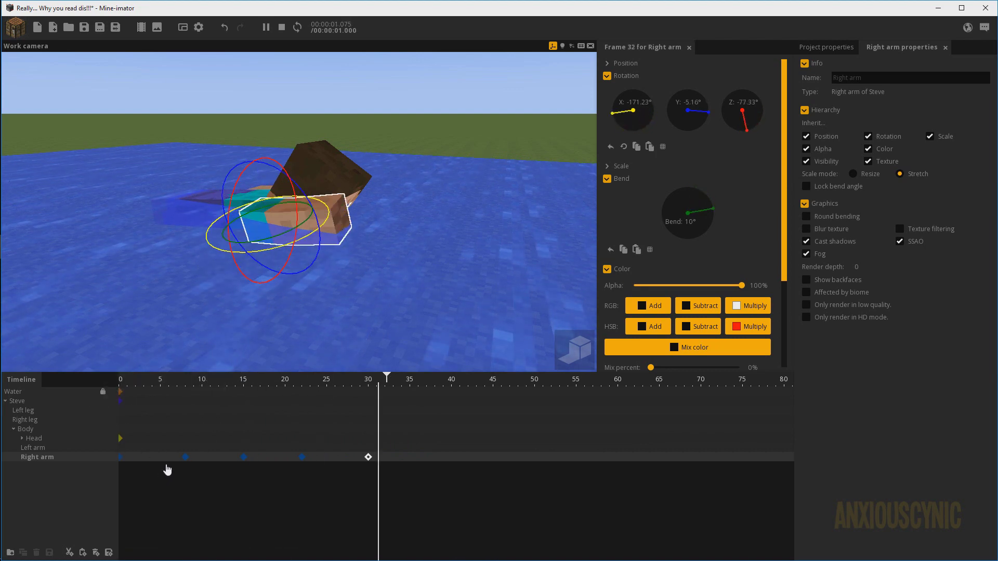
pyautogui.press('Return')
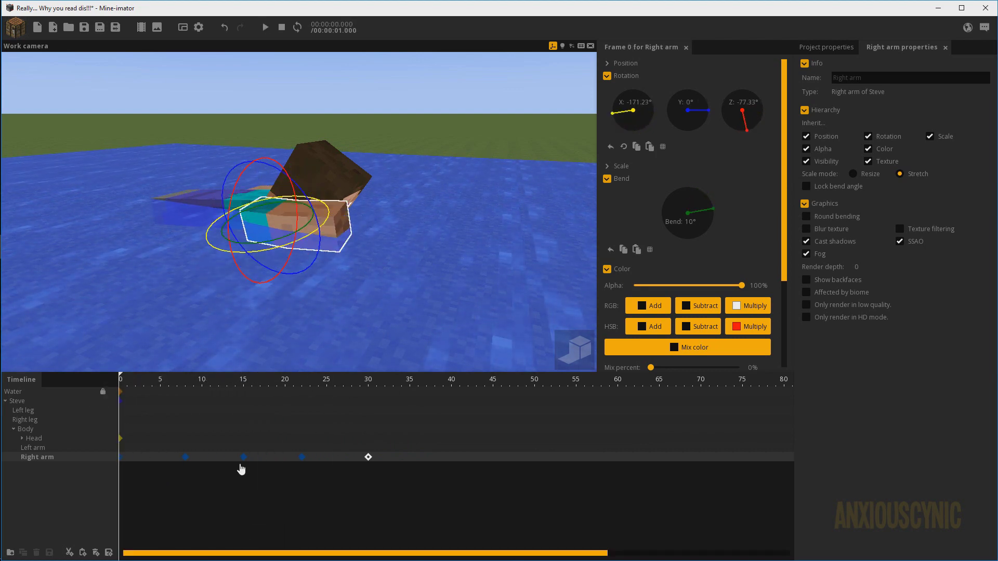
# Speed up the right arm stroke by moving its keyframes after frame 0 to frames 6, 11, 16 and 22
pyautogui.moveTo(173, 456); pyautogui.dragTo(416, 463)
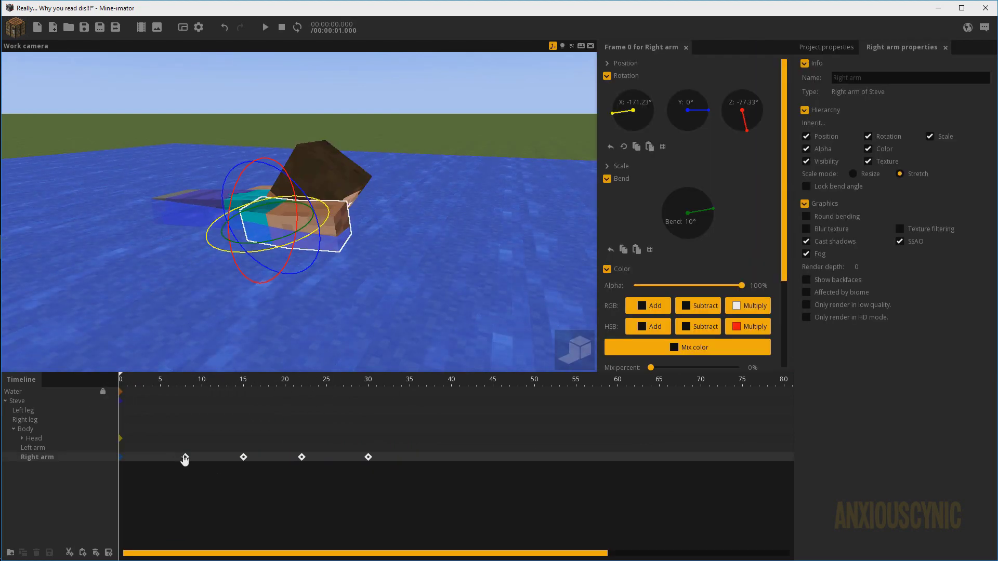
pyautogui.moveTo(177, 456); pyautogui.dragTo(252, 456)
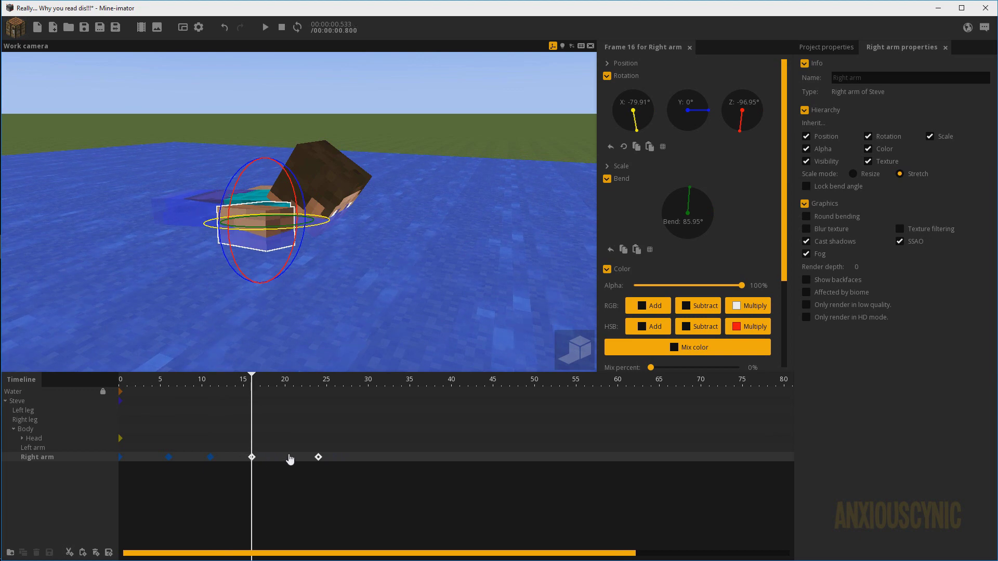
pyautogui.moveTo(315, 457); pyautogui.dragTo(301, 456)
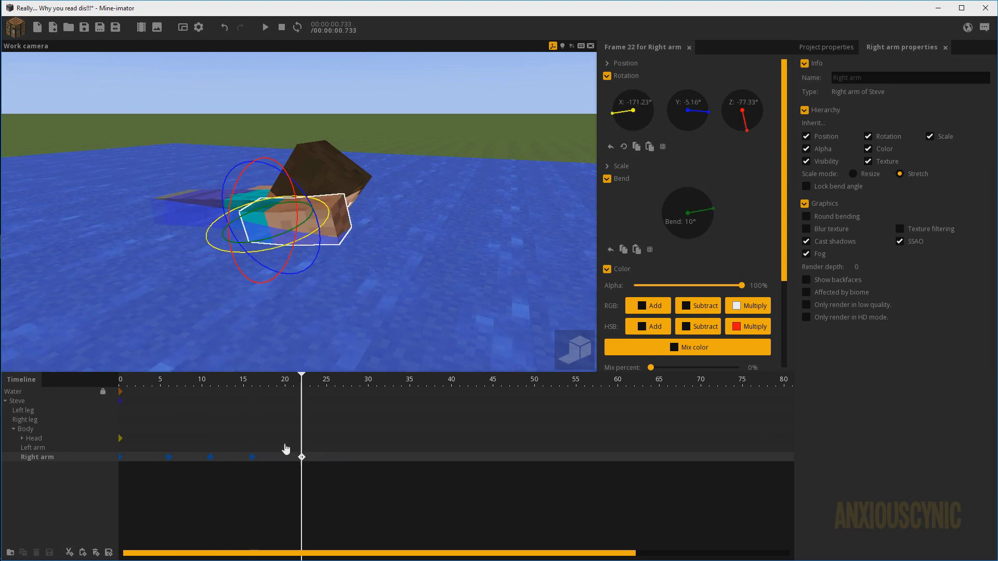
# Play the shortened right arm stroke from the start to check its timing
pyautogui.press('space')
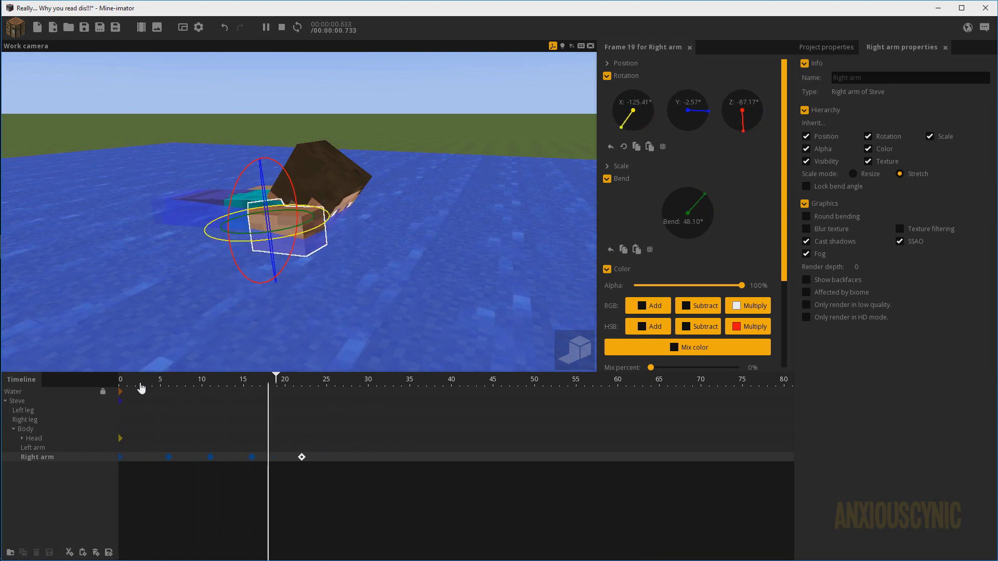
pyautogui.press('space')
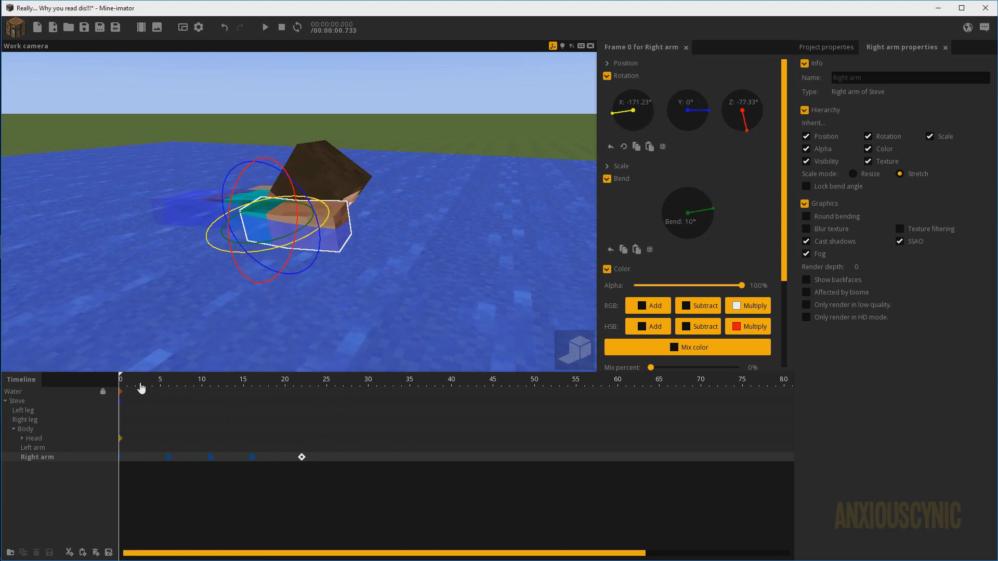
pyautogui.moveTo(158, 384); pyautogui.dragTo(104, 406)
pyautogui.press('space')
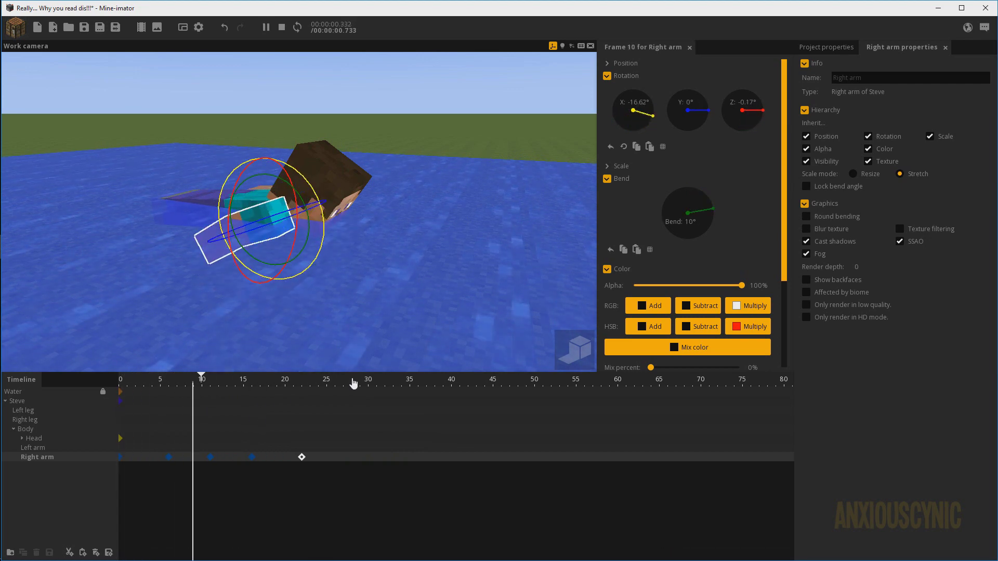
pyautogui.press('space')
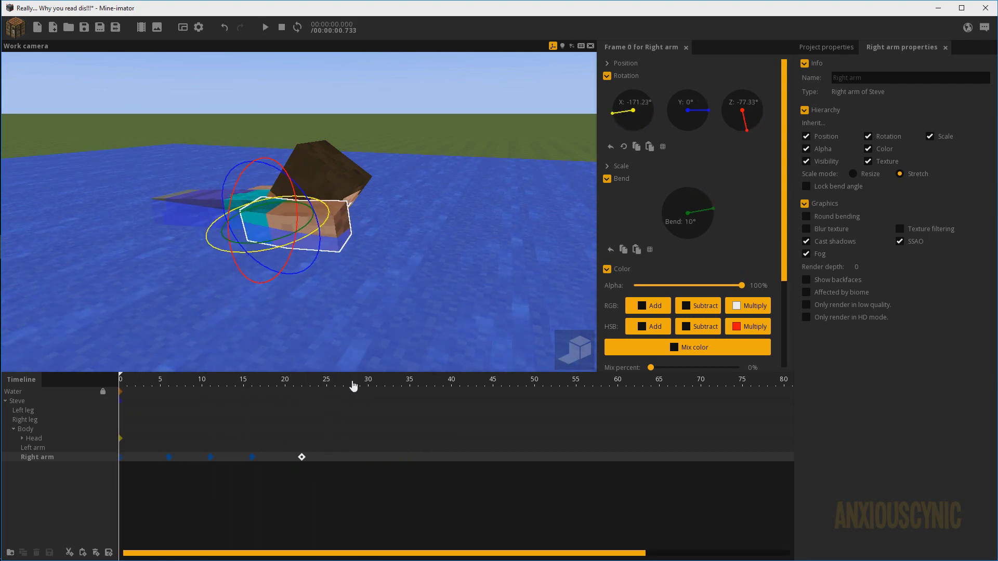
# Copy all right arm keyframes onto the left arm, with the copied sequence starting at frame 11
pyautogui.moveTo(314, 457); pyautogui.dragTo(118, 458)
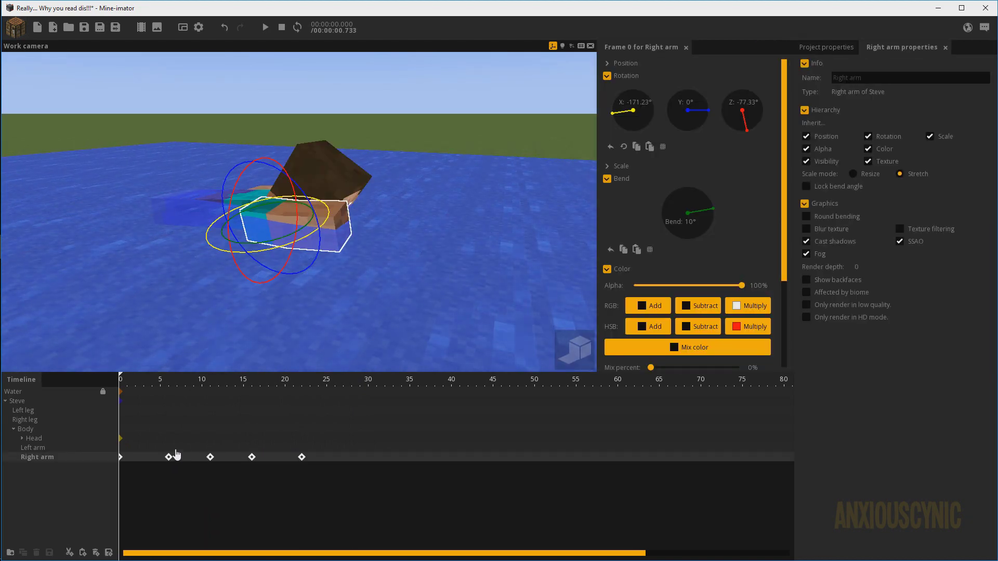
pyautogui.moveTo(236, 384); pyautogui.dragTo(213, 406)
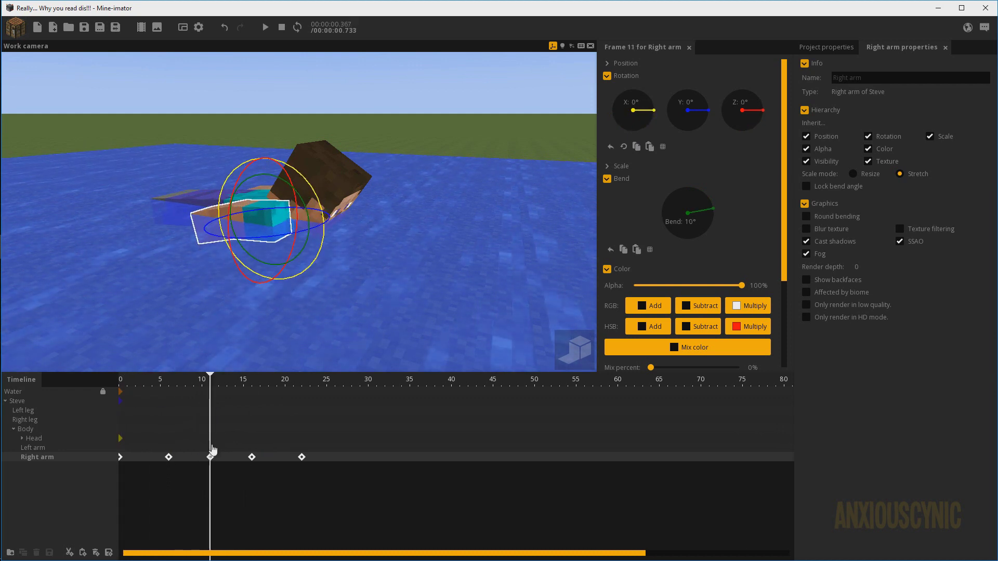
pyautogui.hotkey('ctrl', 'v')
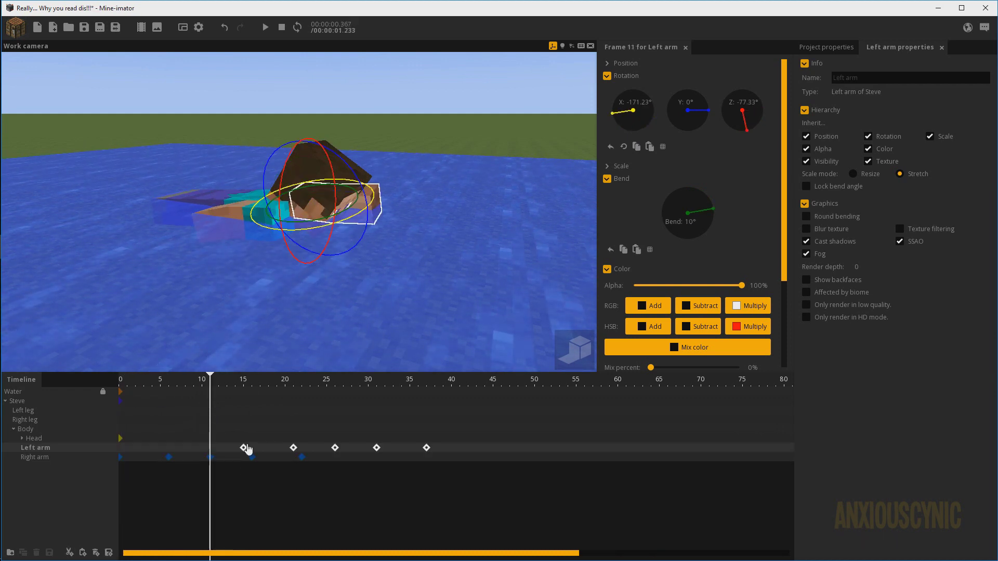
pyautogui.moveTo(246, 449); pyautogui.dragTo(212, 448)
# Play the animation with both arms from the start, viewing Steve from the front
pyautogui.moveTo(372, 311); pyautogui.dragTo(447, 279)
pyautogui.scroll(2, 447, 279)
pyautogui.moveTo(255, 381); pyautogui.dragTo(86, 381)
pyautogui.press('space')
pyautogui.press('space')
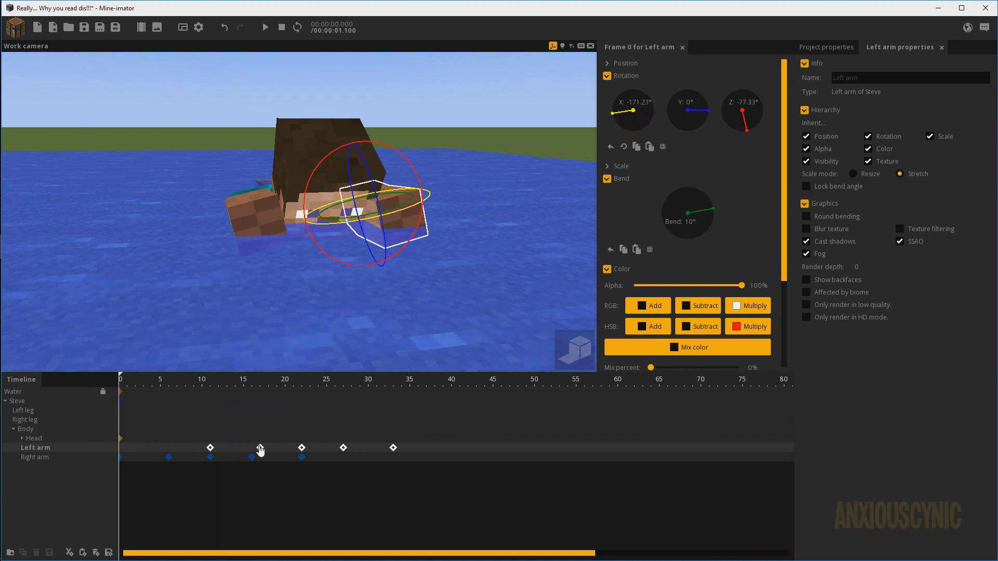
# Mirror the left arm keyframe at frame 11 by setting its Z rotation to 77.327°
pyautogui.click(236, 456)
pyautogui.click(210, 448)
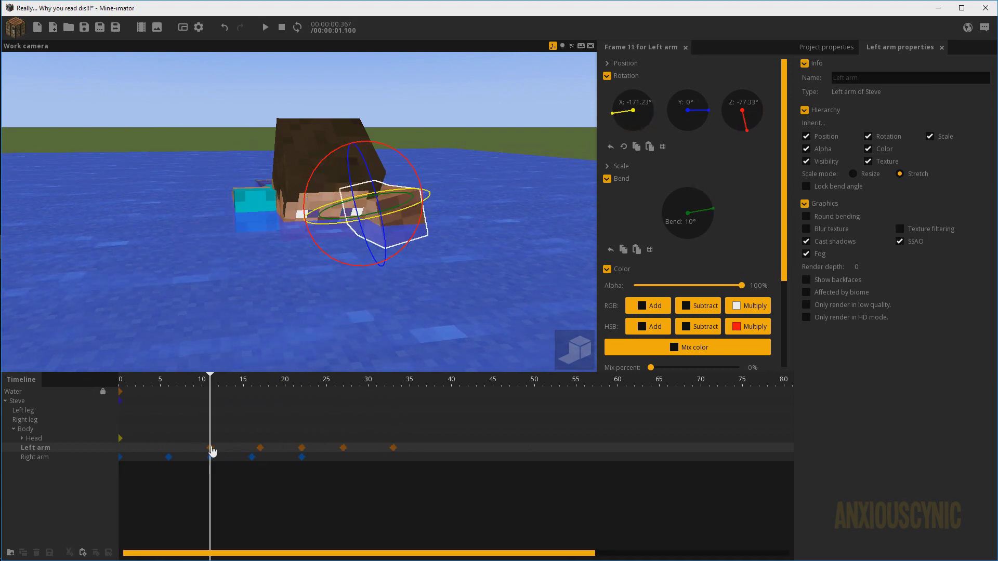
pyautogui.moveTo(426, 328); pyautogui.dragTo(456, 275)
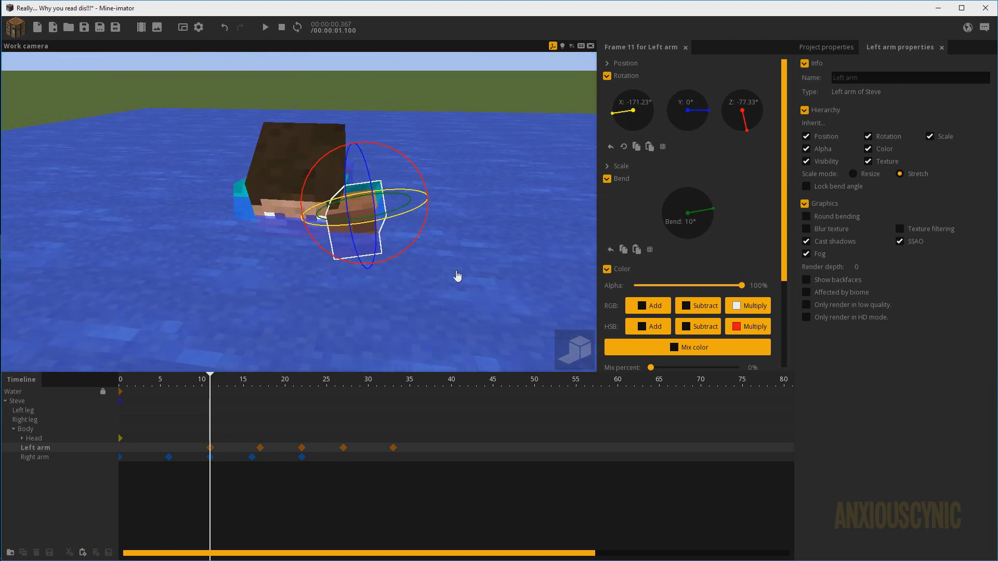
pyautogui.click(746, 103)
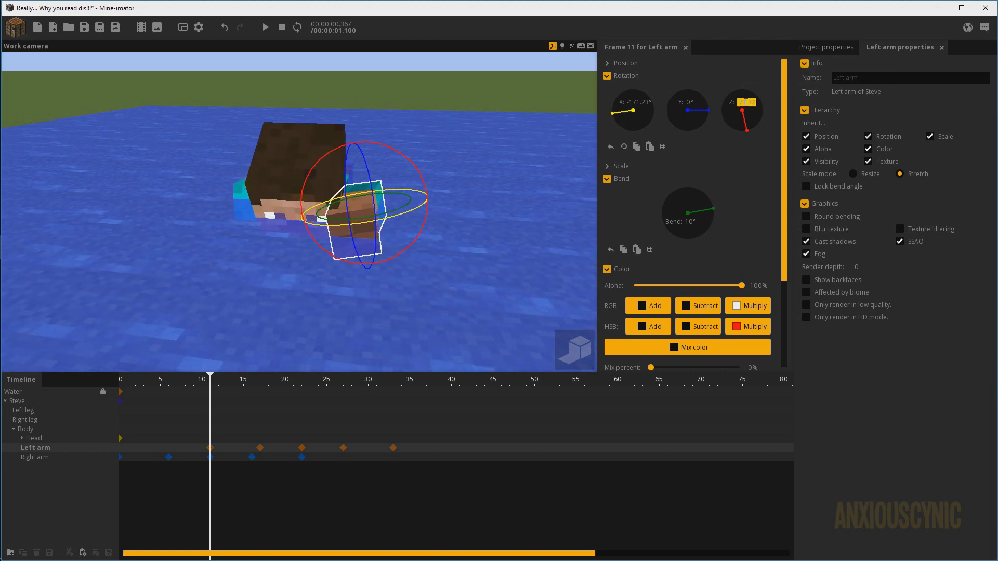
pyautogui.press('Return')
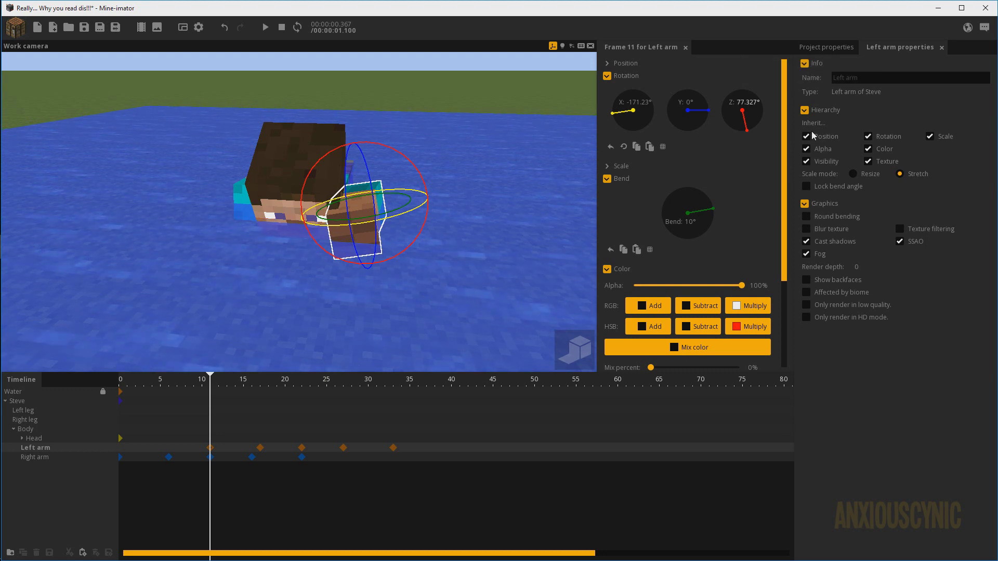
pyautogui.press('Left')
pyautogui.press('Left')
pyautogui.press('Left')
pyautogui.hotkey('ctrl', 'y')
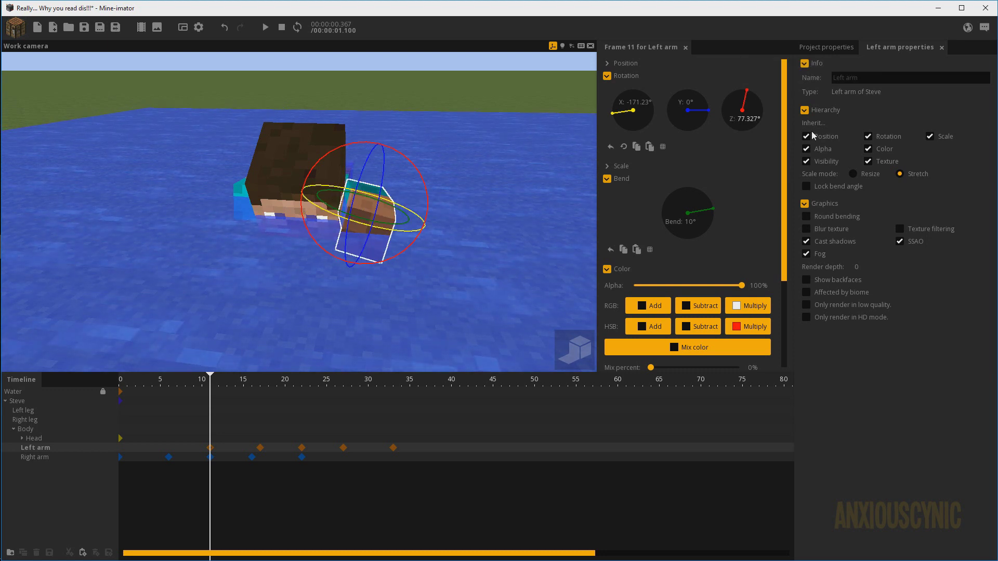
# Mirror the remaining left arm keyframes by setting the Z rotation to 96.95° at frame 27 and 77.33° at frame 33
pyautogui.click(259, 450)
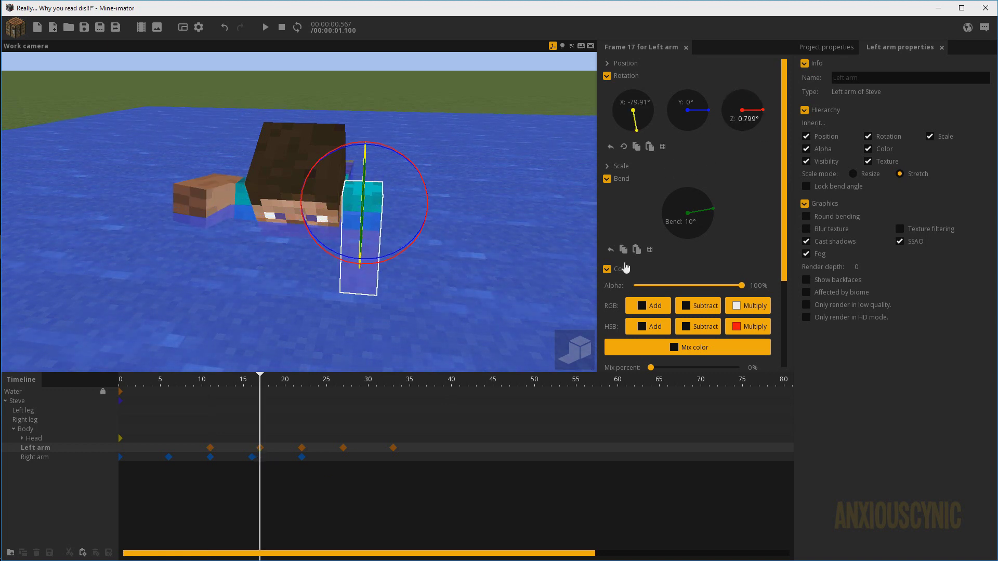
pyautogui.click(301, 449)
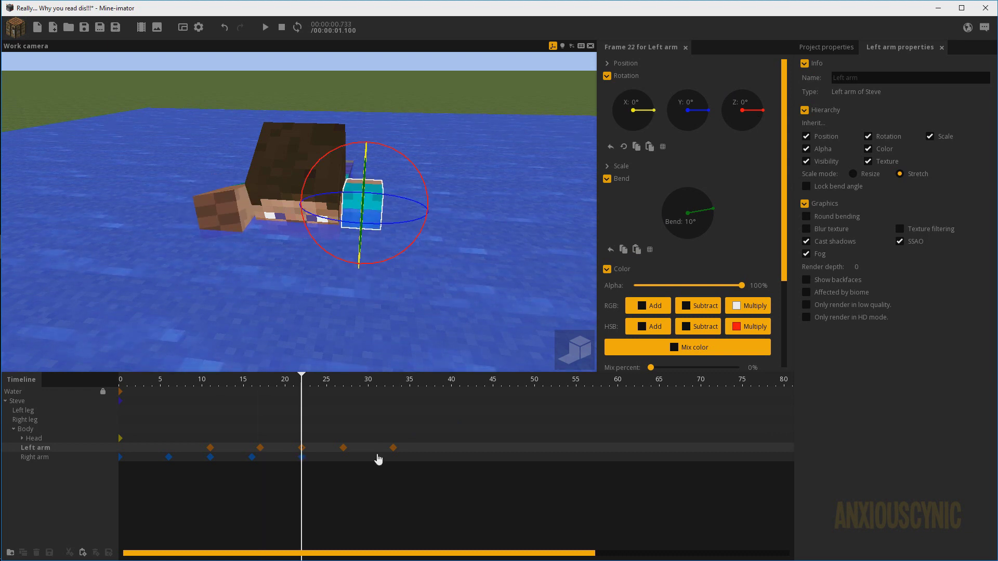
pyautogui.click(344, 450)
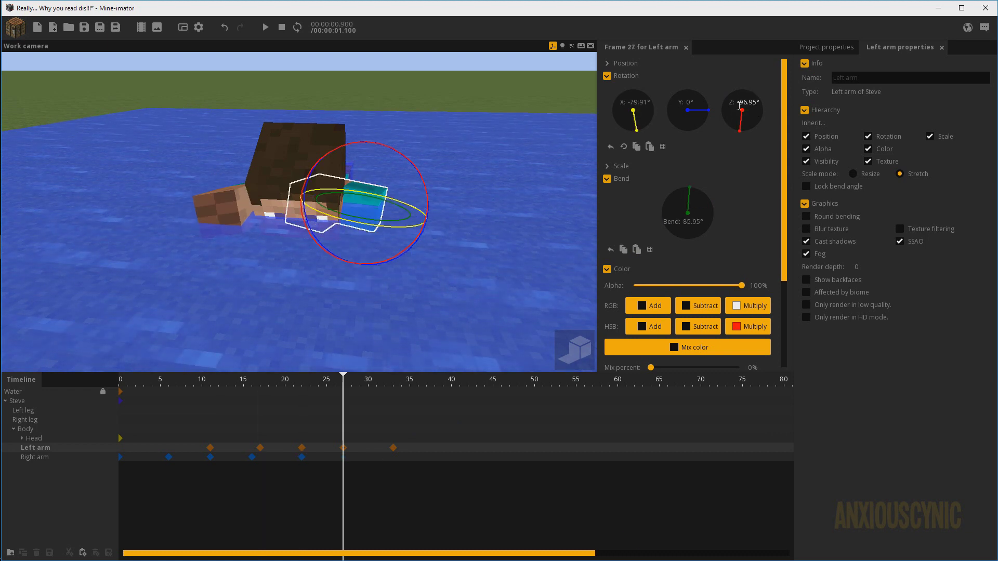
pyautogui.moveTo(739, 105); pyautogui.dragTo(745, 107)
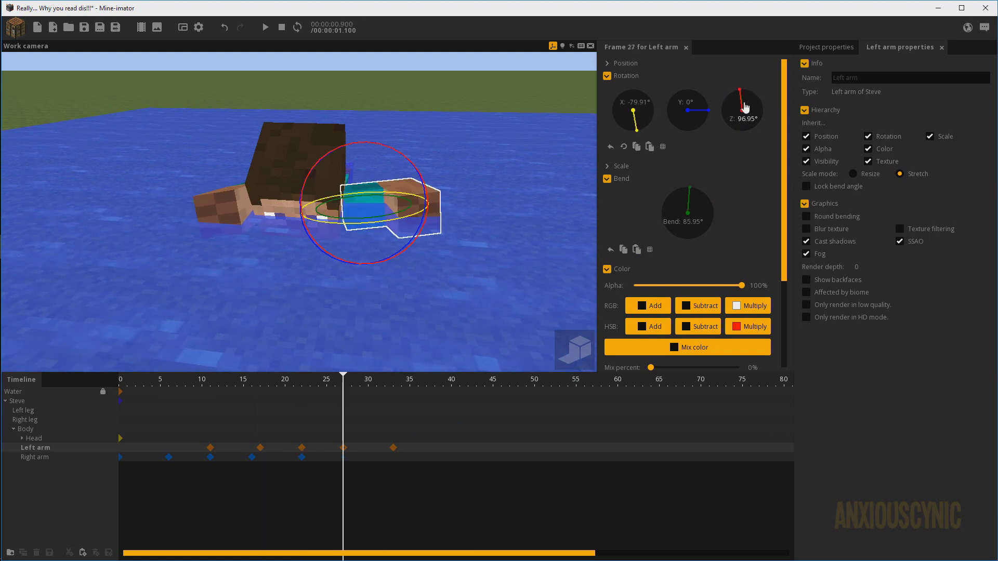
pyautogui.click(394, 449)
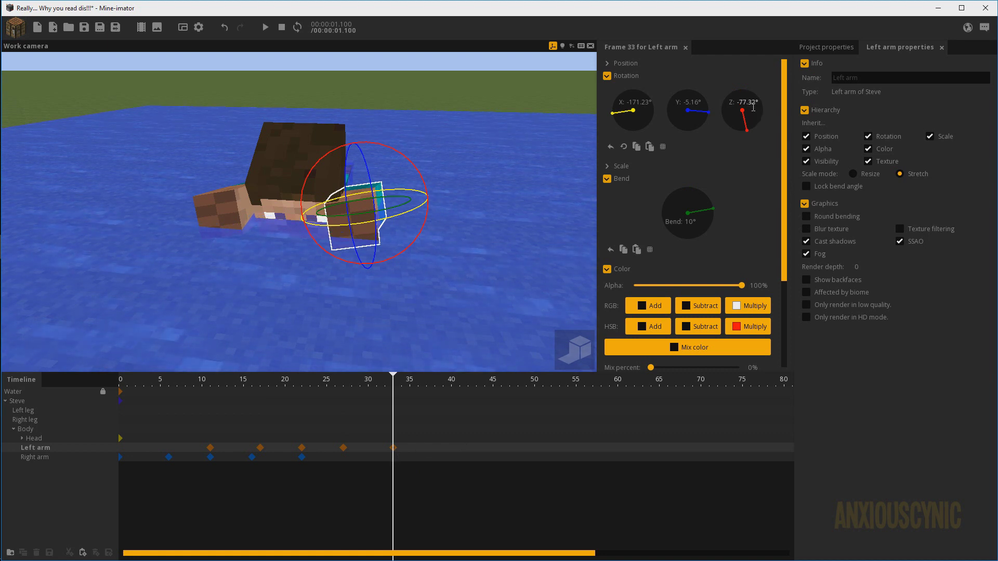
pyautogui.moveTo(753, 107); pyautogui.dragTo(747, 88)
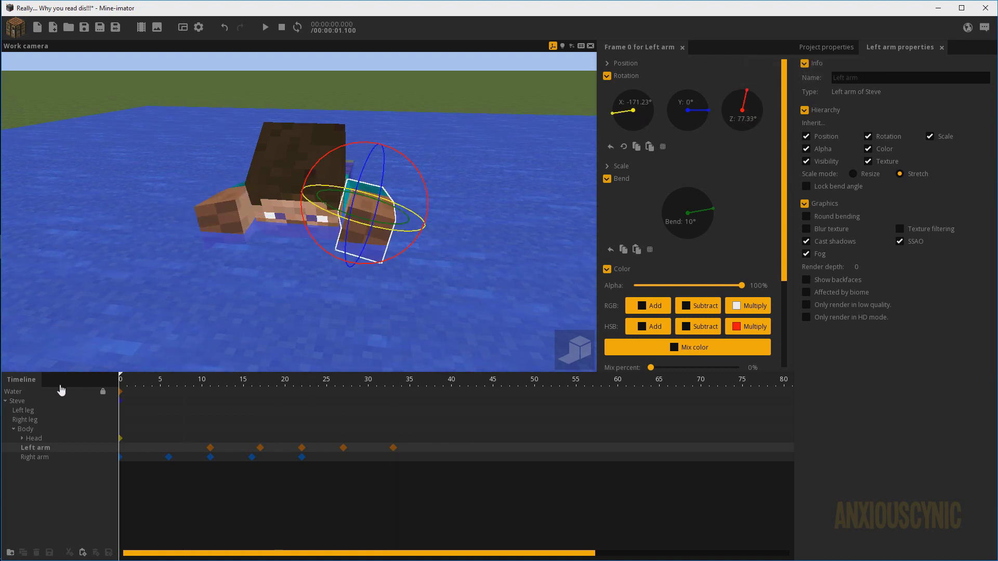
# Play the animation with the mirrored left arm stroke from the start, and save the project
pyautogui.press('space')
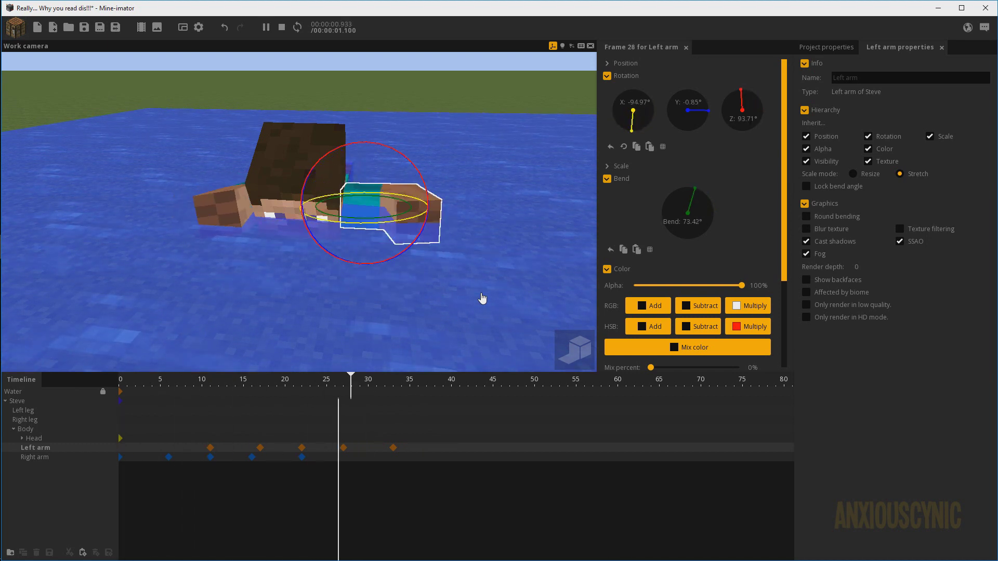
pyautogui.press('space')
pyautogui.hotkey('ctrl', 's')
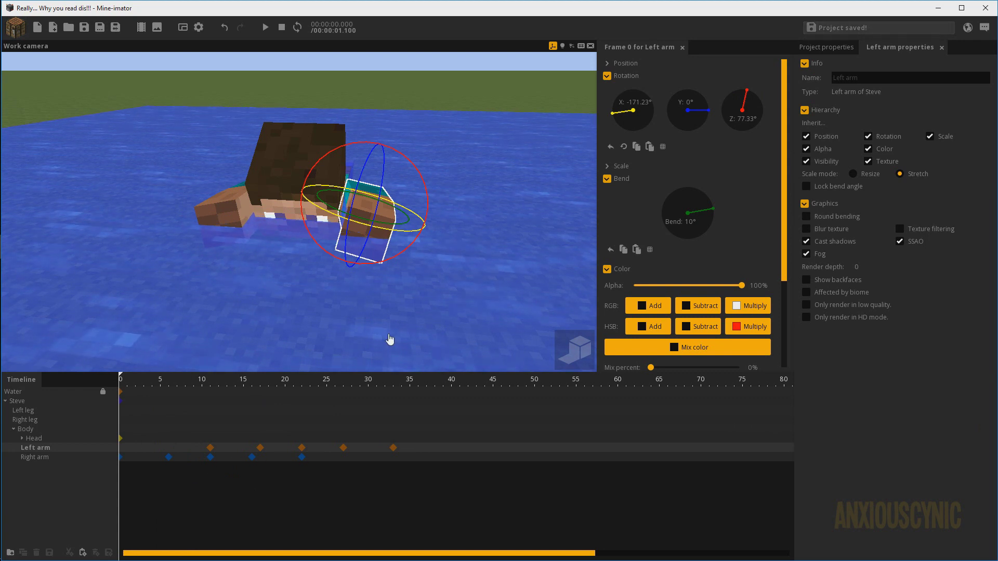
# View Steve from the front at water level and replay both arm strokes from frame 0
pyautogui.moveTo(427, 318); pyautogui.dragTo(389, 303)
pyautogui.moveTo(390, 303); pyautogui.dragTo(433, 292, button='right')
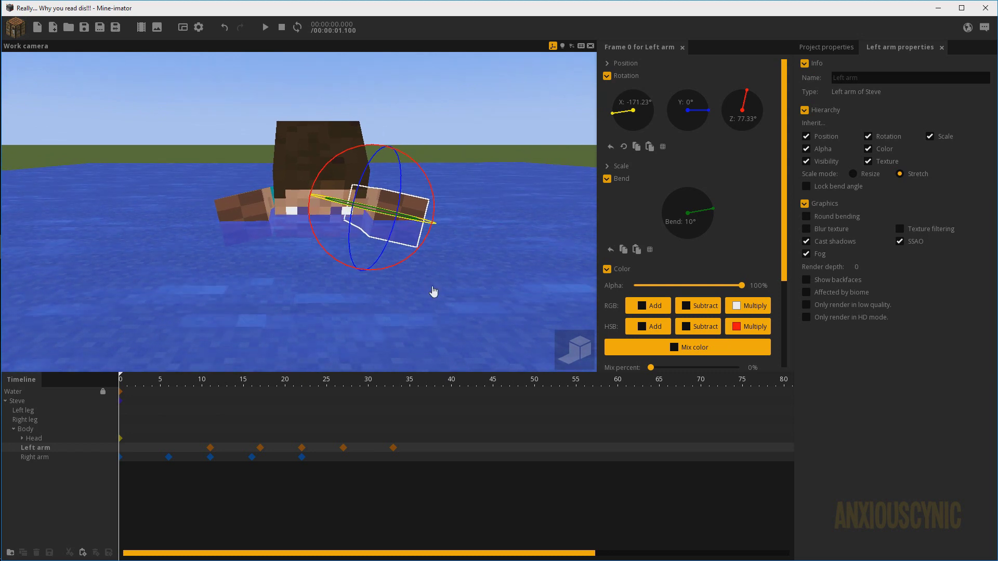
pyautogui.moveTo(477, 294); pyautogui.dragTo(462, 255, button='right')
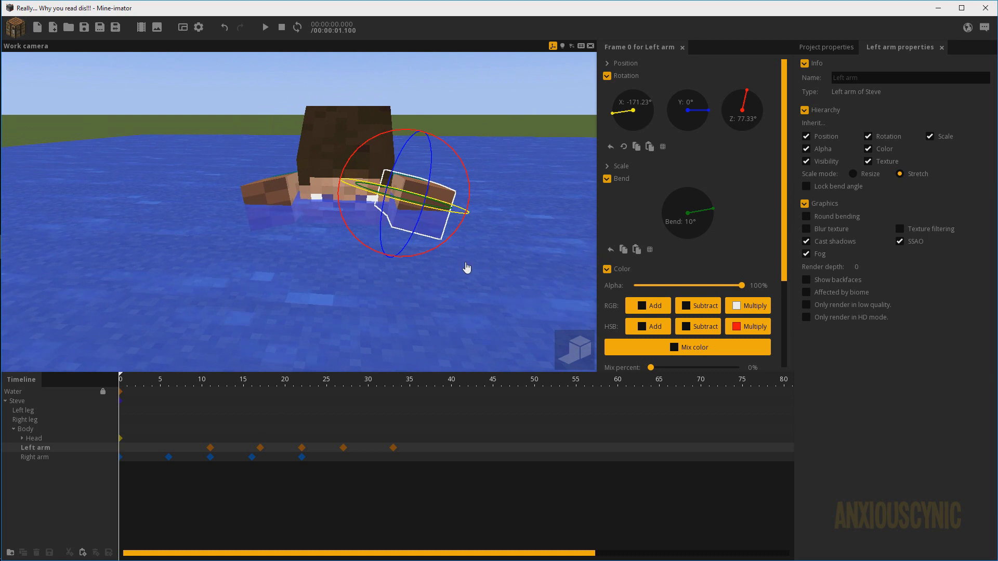
pyautogui.moveTo(164, 397); pyautogui.dragTo(88, 409)
pyautogui.press('space')
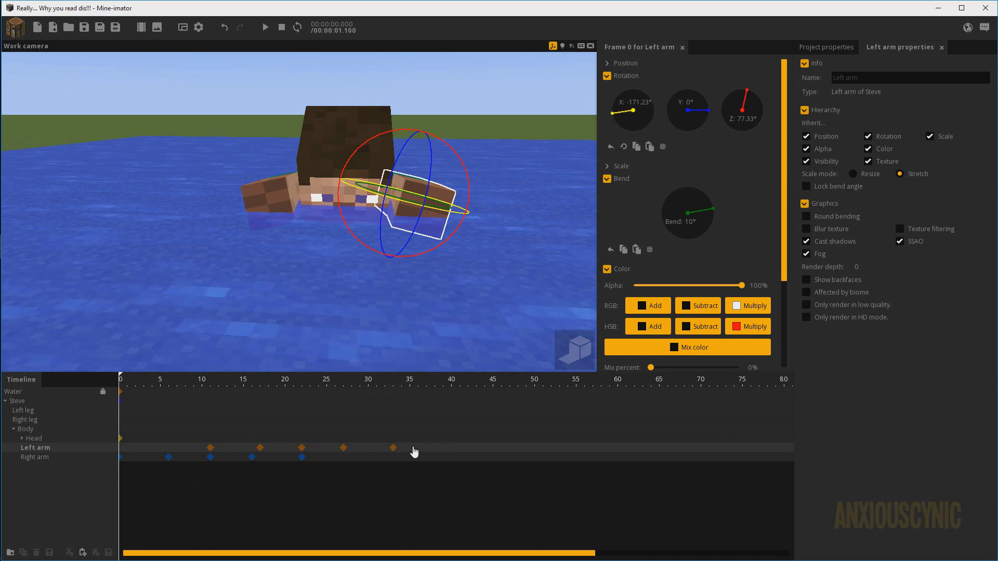
# Try to duplicate all left and right arm keyframes, with the copied right arm sequence starting at frame 27
pyautogui.moveTo(414, 451); pyautogui.dragTo(159, 471)
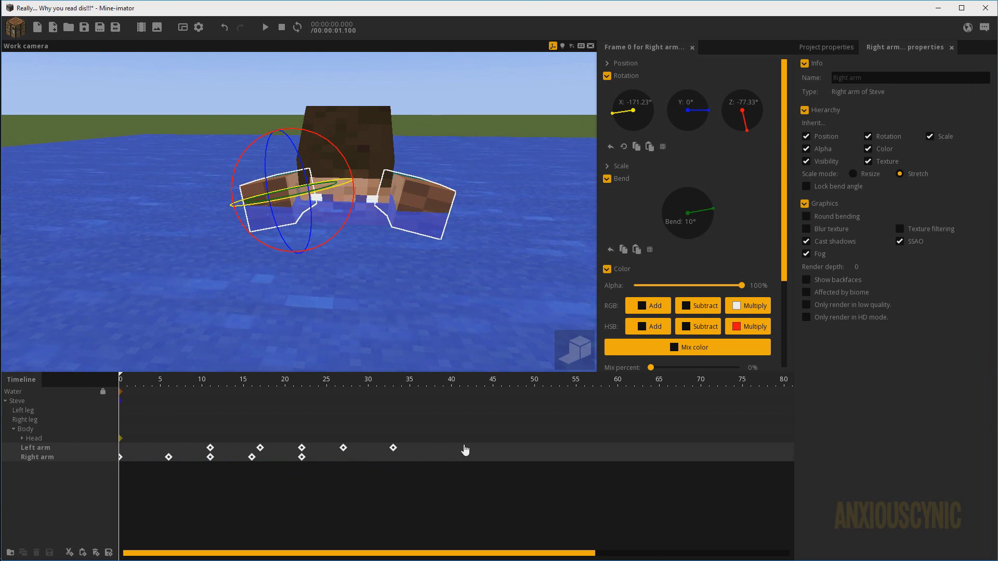
pyautogui.hotkey('ctrl', 'v')
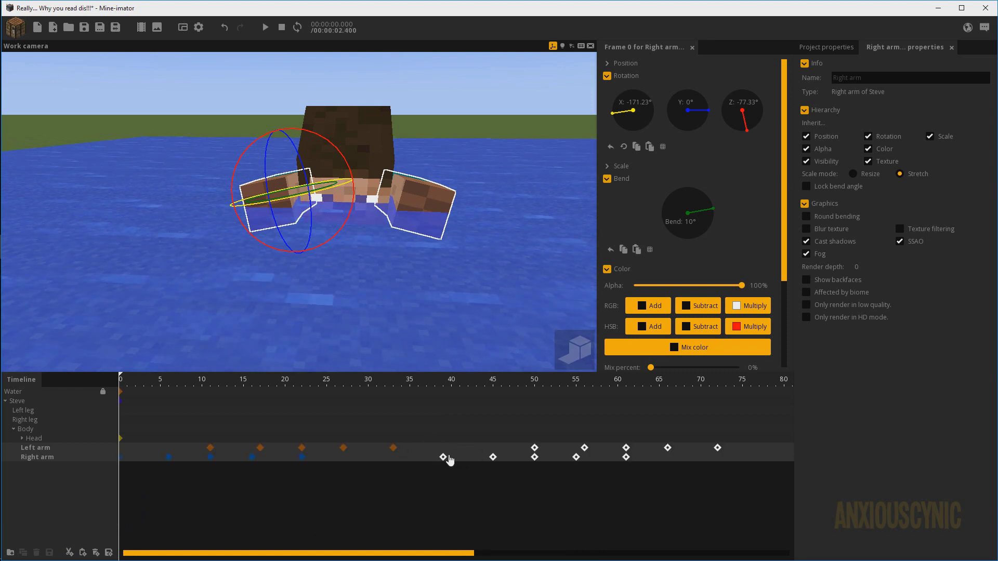
pyautogui.moveTo(442, 460); pyautogui.dragTo(344, 462)
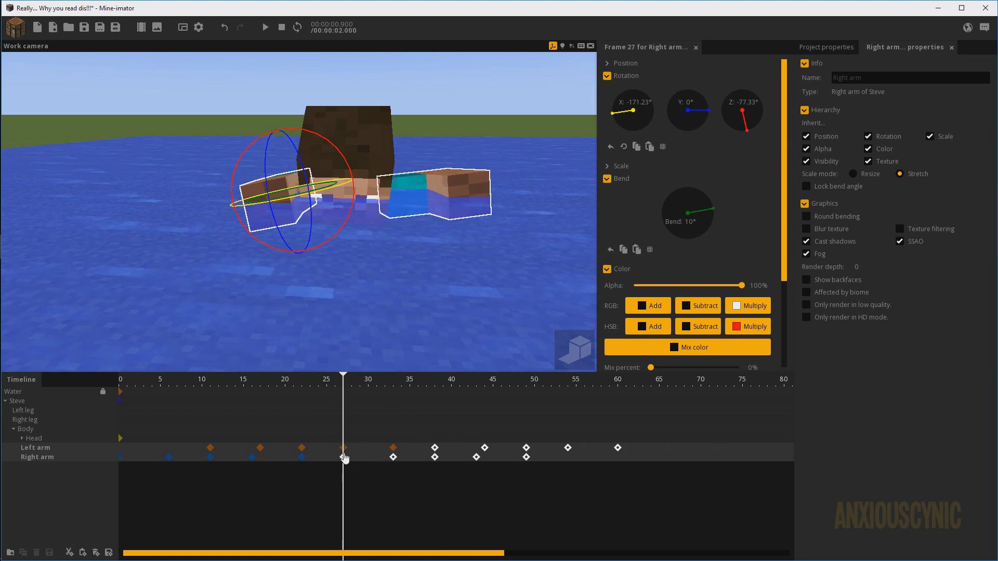
# Play the animation from the start and across the transition into the copied keyframes to check the loop
pyautogui.moveTo(307, 384); pyautogui.dragTo(129, 387)
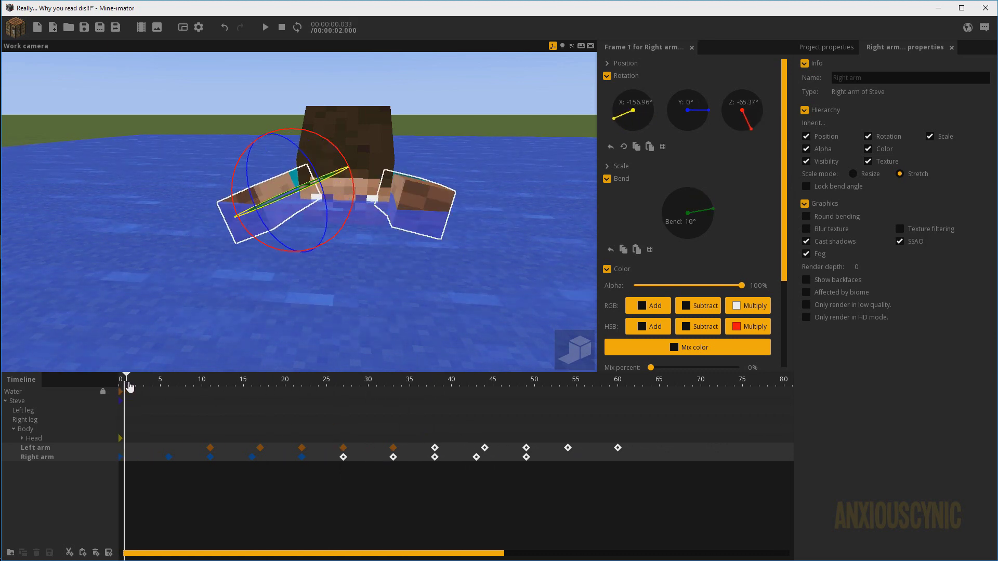
pyautogui.press('space')
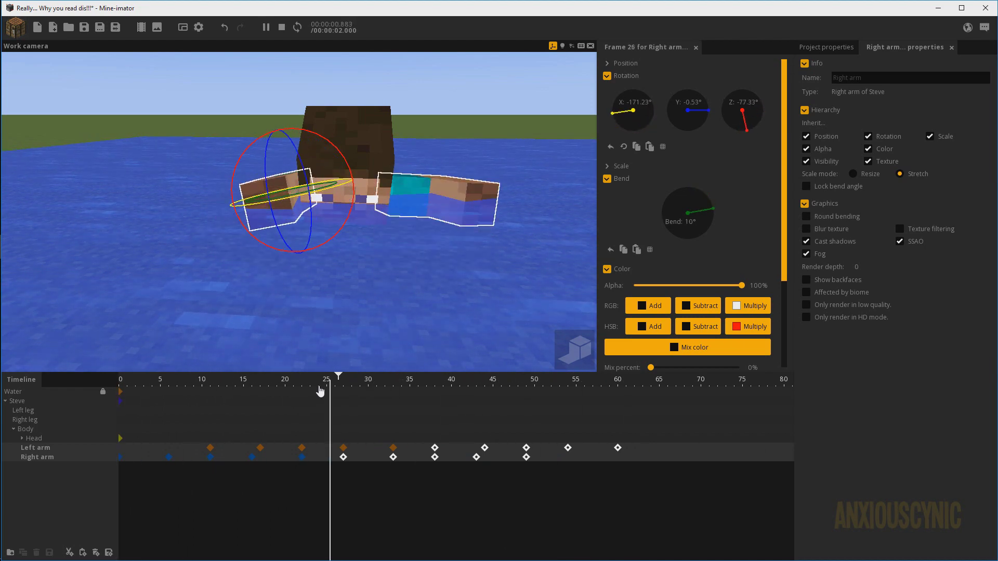
pyautogui.hotkey('shift', 'space')
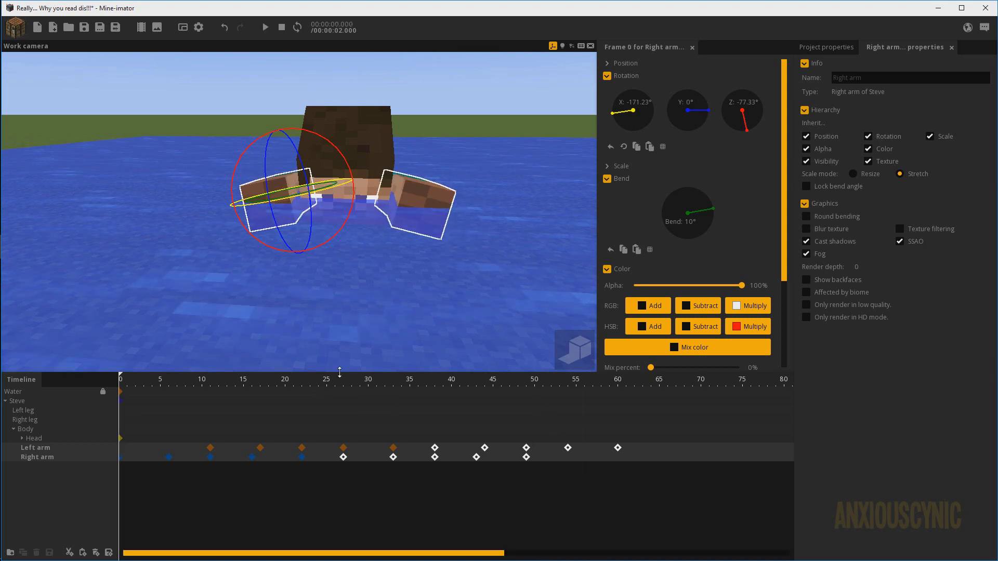
pyautogui.moveTo(342, 387); pyautogui.dragTo(364, 392)
pyautogui.press('space')
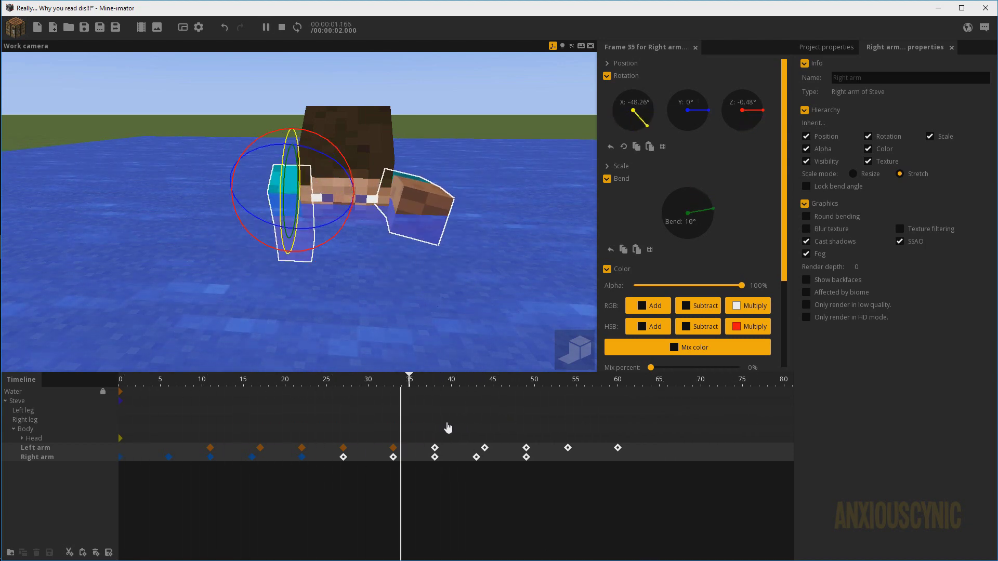
pyautogui.hotkey('shift', 'space')
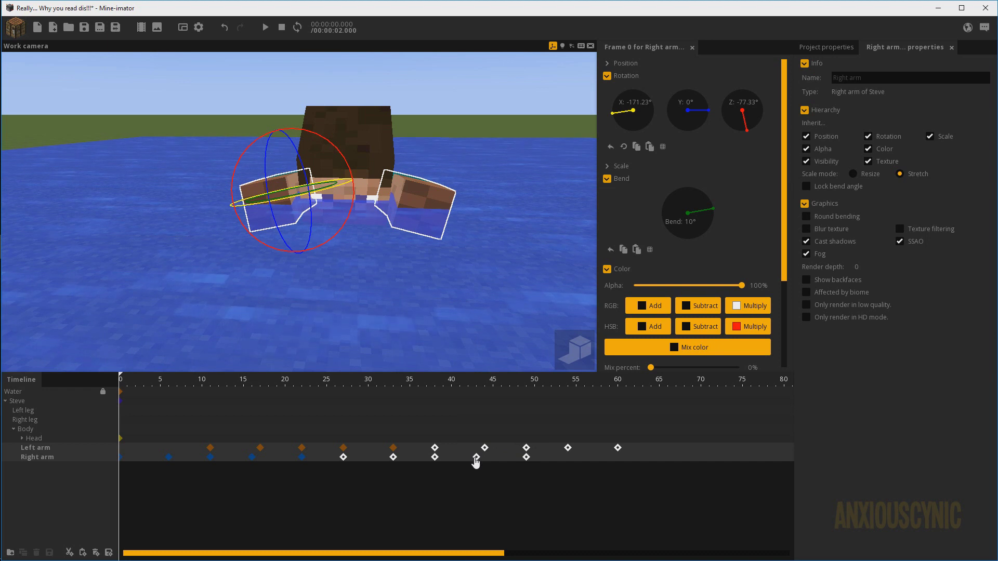
# Undo the duplication of both arms' keyframes and clear the keyframe selection
pyautogui.hotkey('ctrl', 'z')
pyautogui.hotkey('ctrl', 'z')
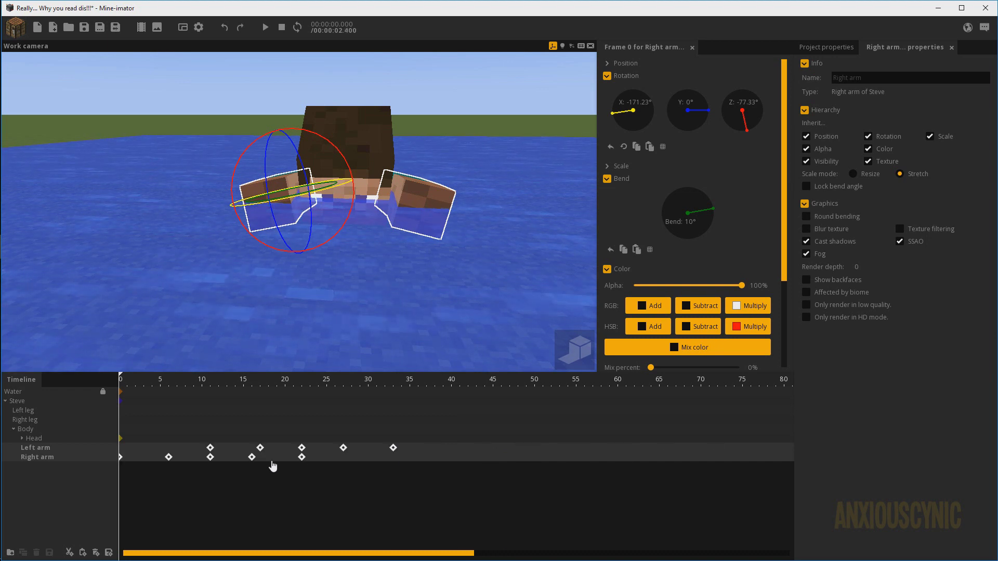
pyautogui.click(146, 461)
# Duplicate both arms' keyframes except each arm's first one, with the copies starting at frame 27 for the right arm and 38 for the left
pyautogui.moveTo(196, 400); pyautogui.dragTo(221, 395)
pyautogui.click(211, 450)
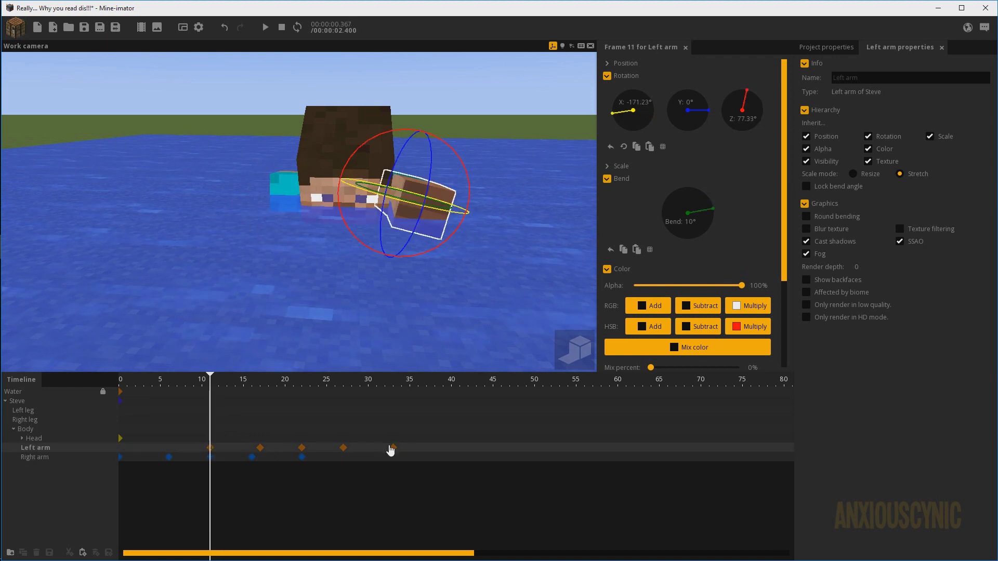
pyautogui.click(393, 448)
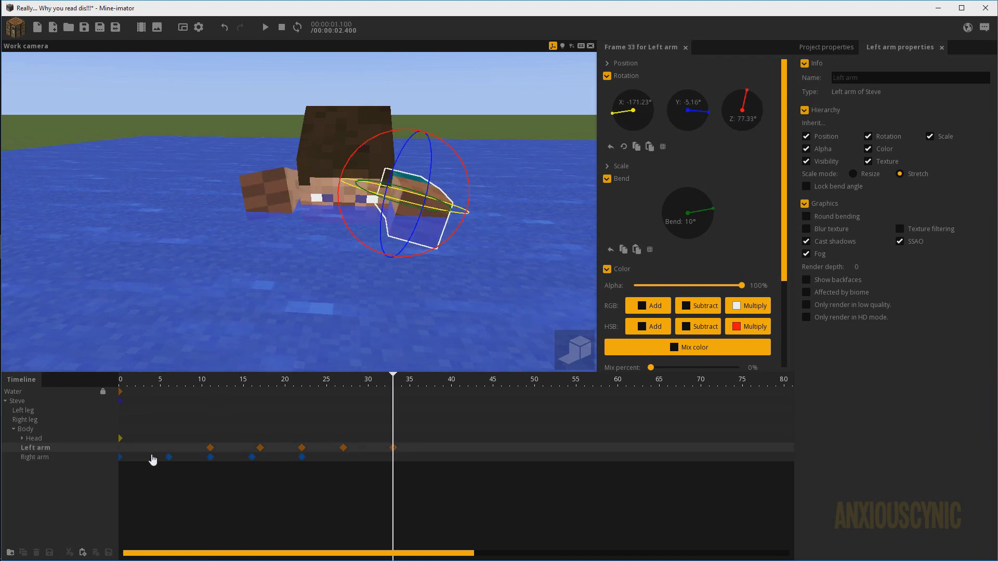
pyautogui.moveTo(152, 459); pyautogui.dragTo(313, 467)
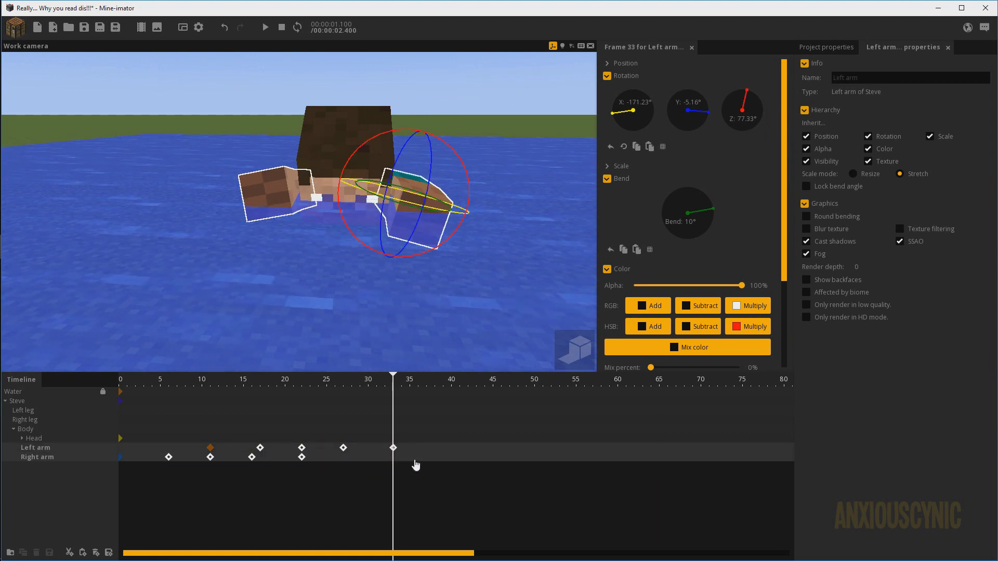
pyautogui.hotkey('ctrl', 'v')
pyautogui.moveTo(417, 460); pyautogui.dragTo(341, 461)
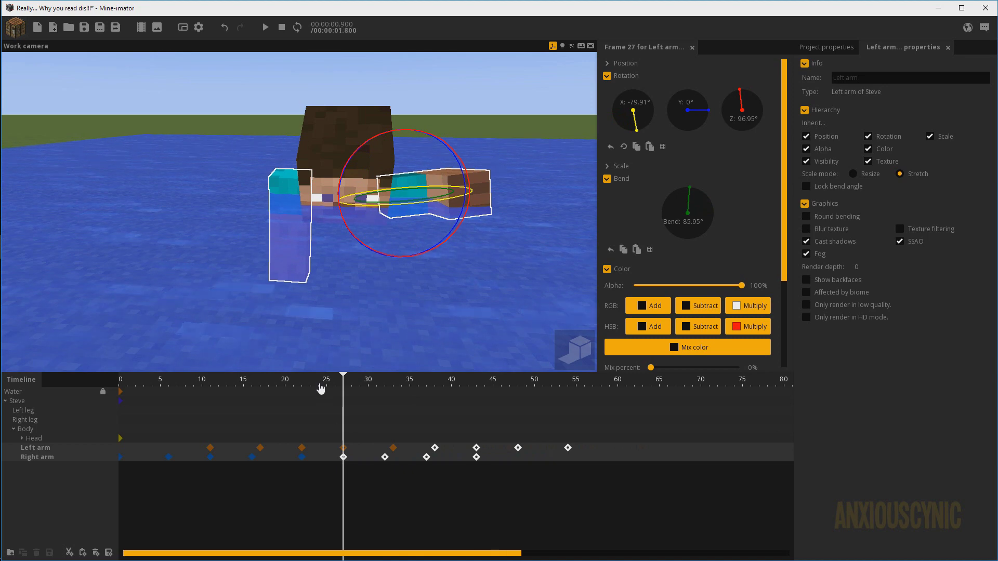
# Play the extended swimming animation with both arms' repeated strokes to check how it loops
pyautogui.press('space')
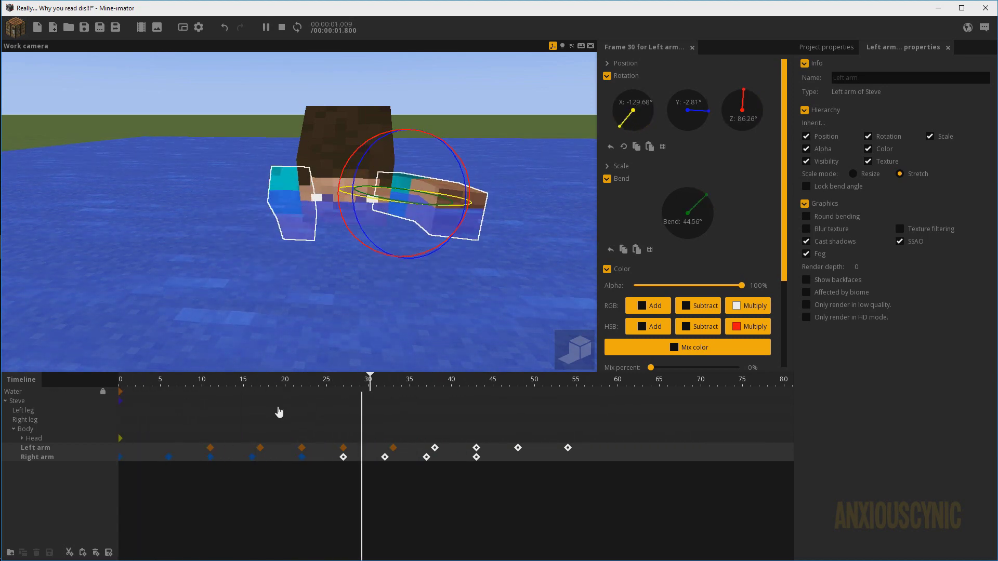
pyautogui.press('Return')
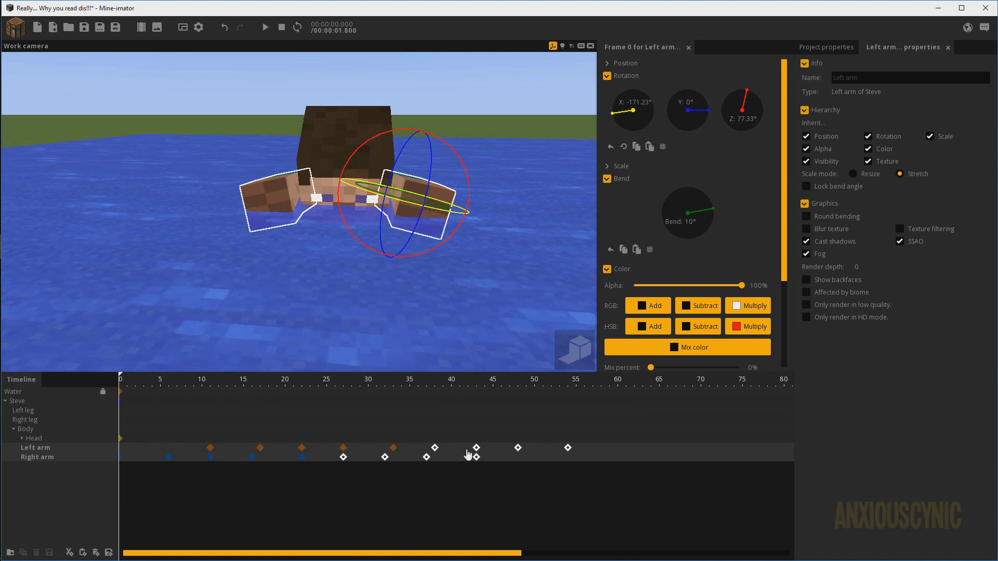
pyautogui.press('space')
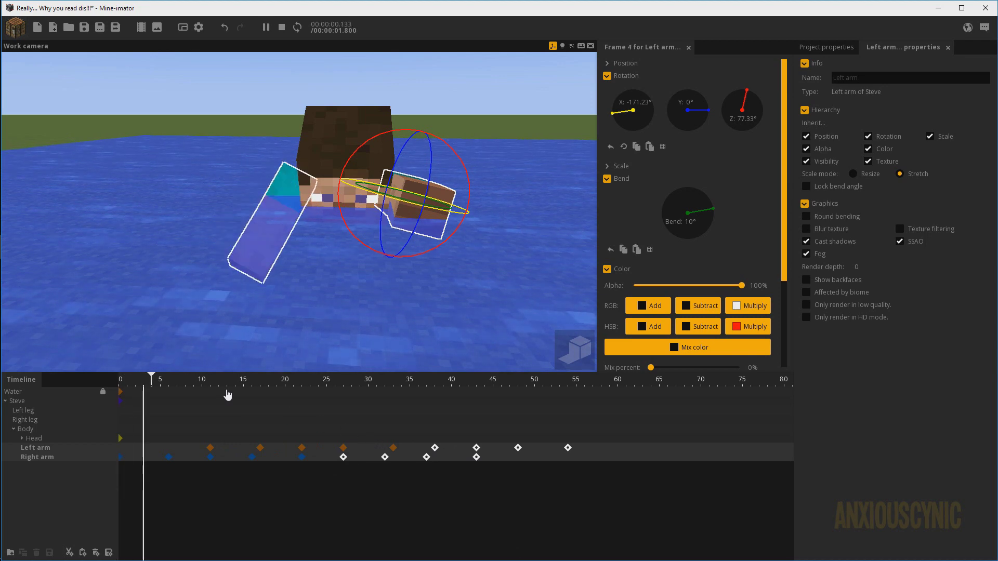
pyautogui.press('space')
pyautogui.press('space')
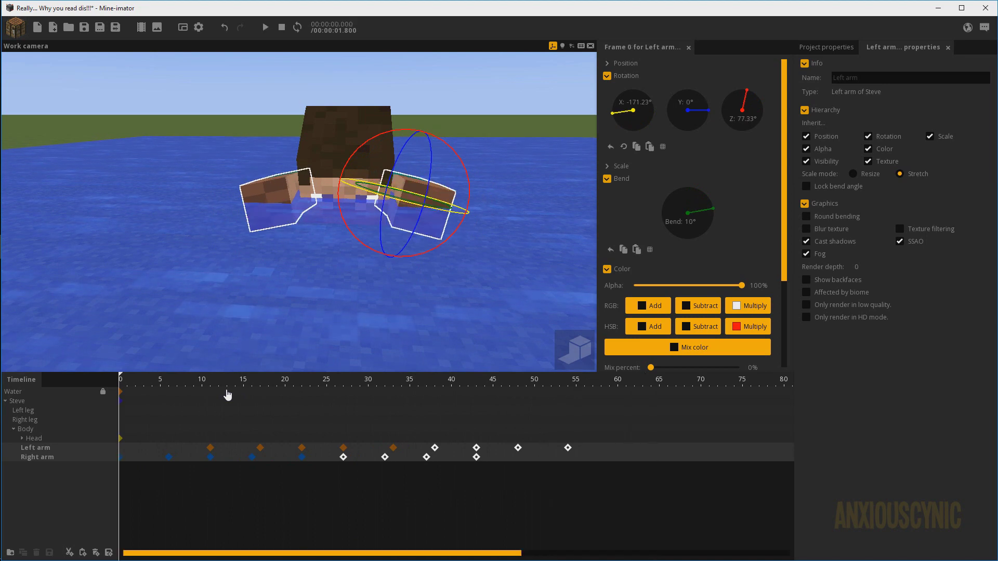
pyautogui.press('space')
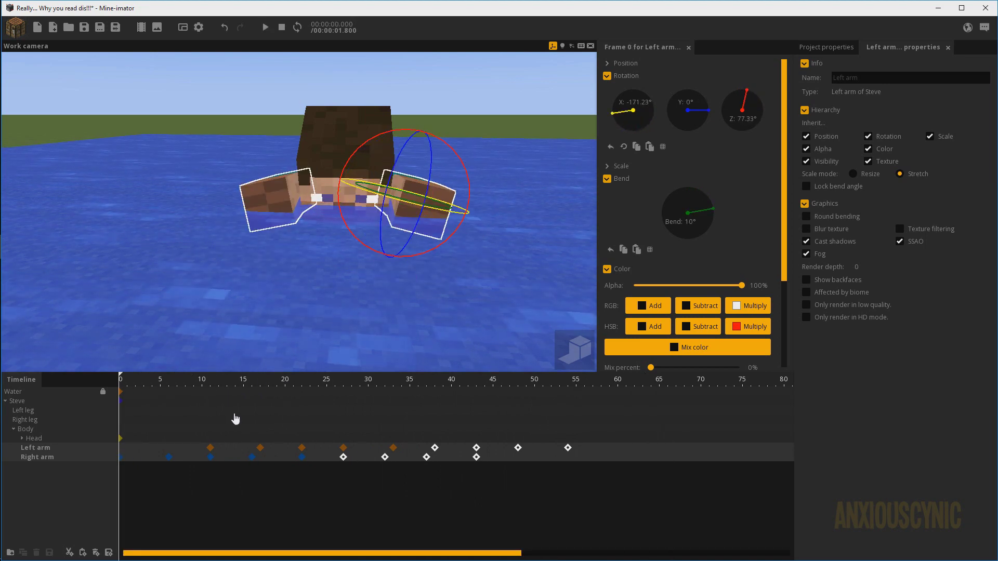
# Add a left arm keyframe at frame 0 with its rotation reset to 0° on all axes, and save the project
pyautogui.moveTo(248, 293); pyautogui.dragTo(312, 299)
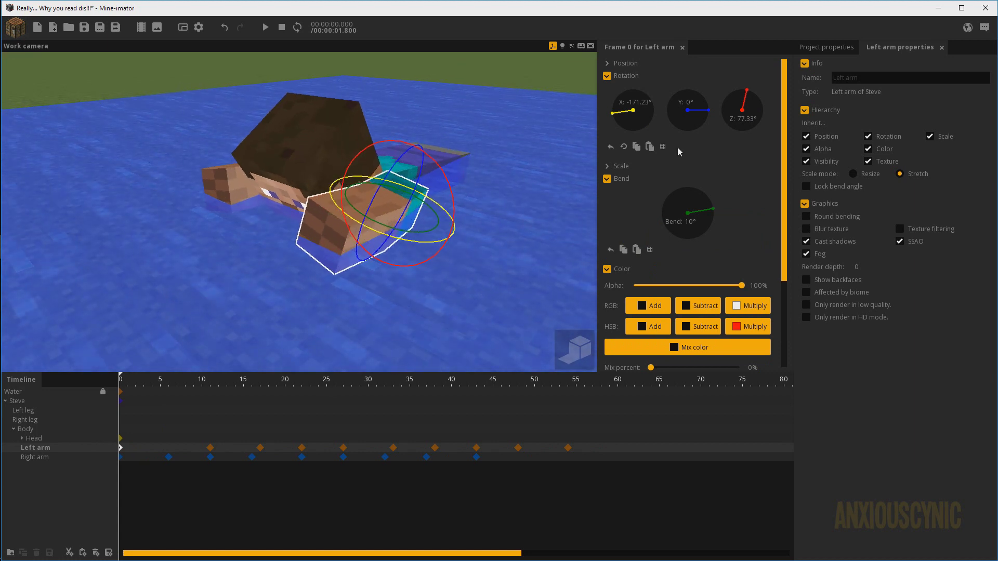
pyautogui.click(611, 147)
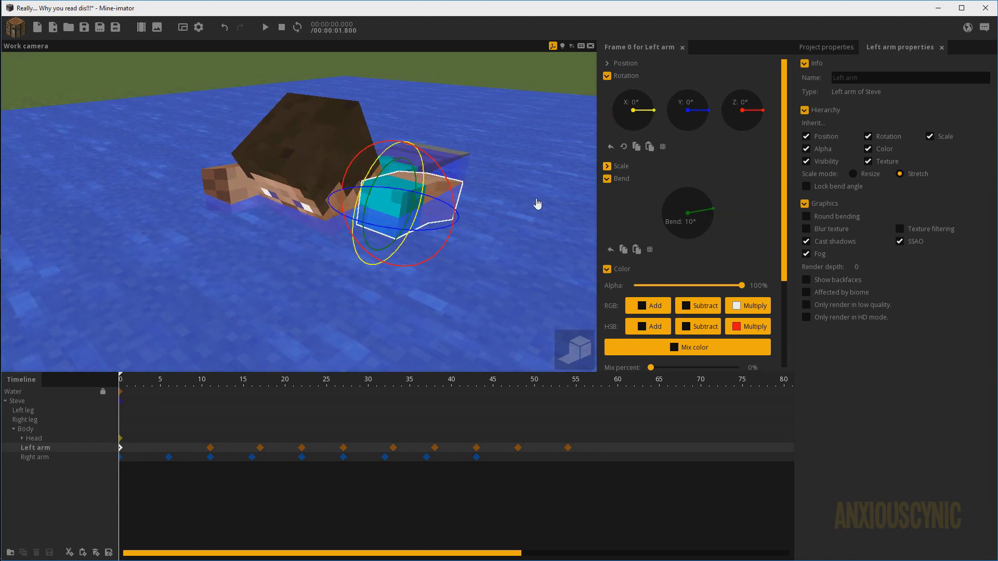
pyautogui.moveTo(306, 296); pyautogui.dragTo(290, 323)
pyautogui.hotkey('ctrl', 's')
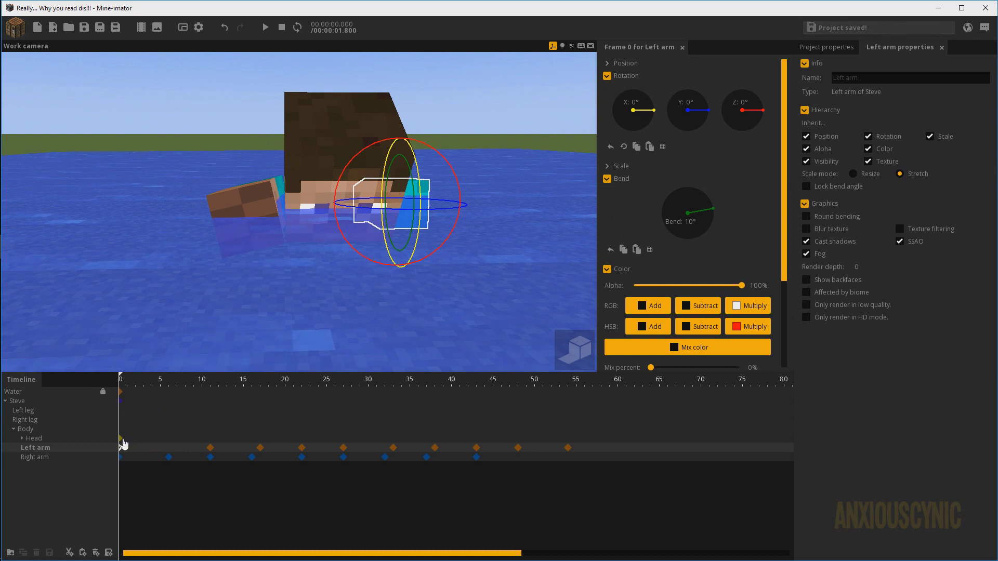
# Rotate the head at frame 0 to about X -37.46°, Y -3.80° and Z 23.86°, and save the project
pyautogui.click(123, 440)
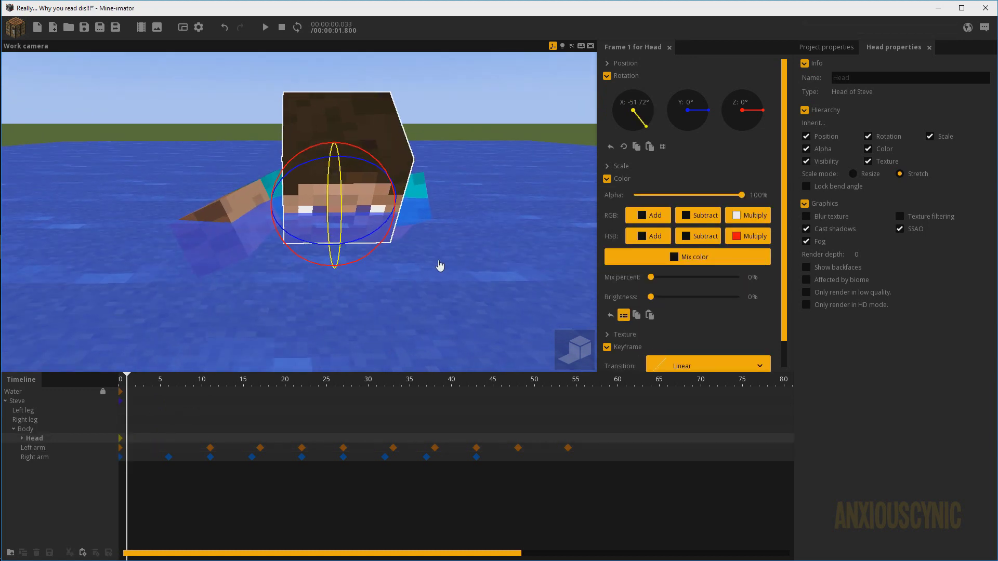
pyautogui.scroll(3, 439, 267)
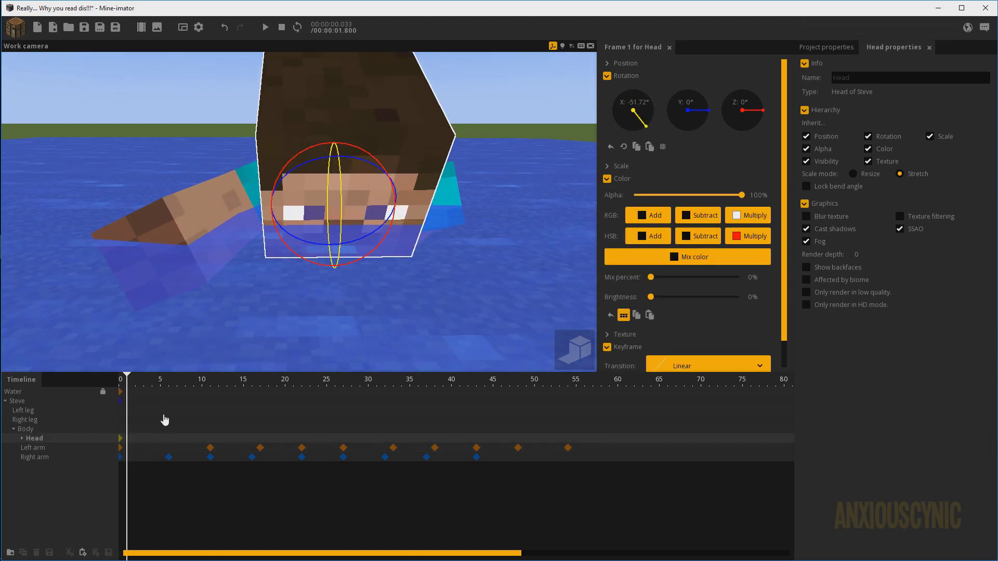
pyautogui.click(121, 440)
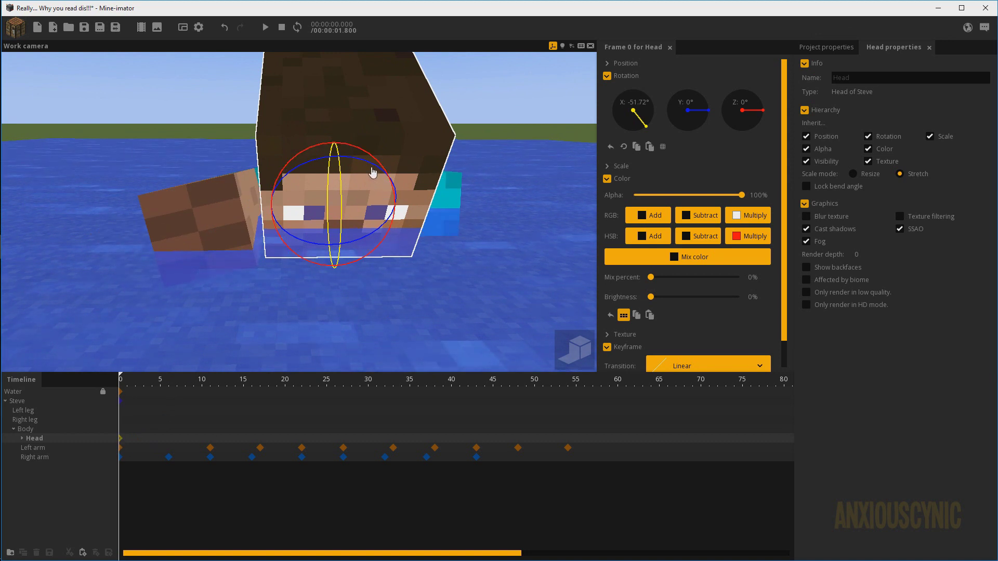
pyautogui.moveTo(372, 172); pyautogui.dragTo(353, 153)
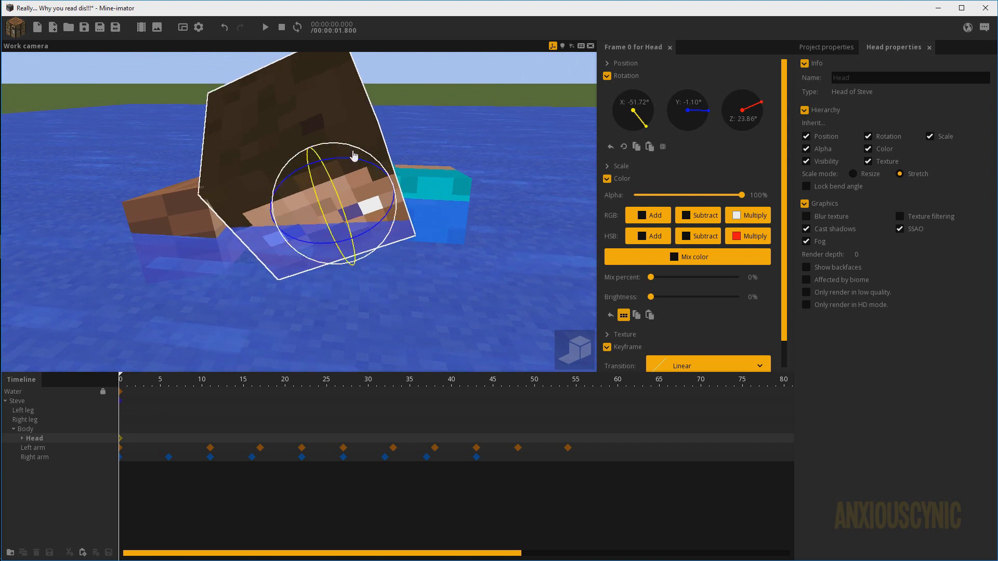
pyautogui.moveTo(358, 194); pyautogui.dragTo(411, 168)
pyautogui.moveTo(358, 182); pyautogui.dragTo(406, 263, button='right')
pyautogui.hotkey('ctrl', 's')
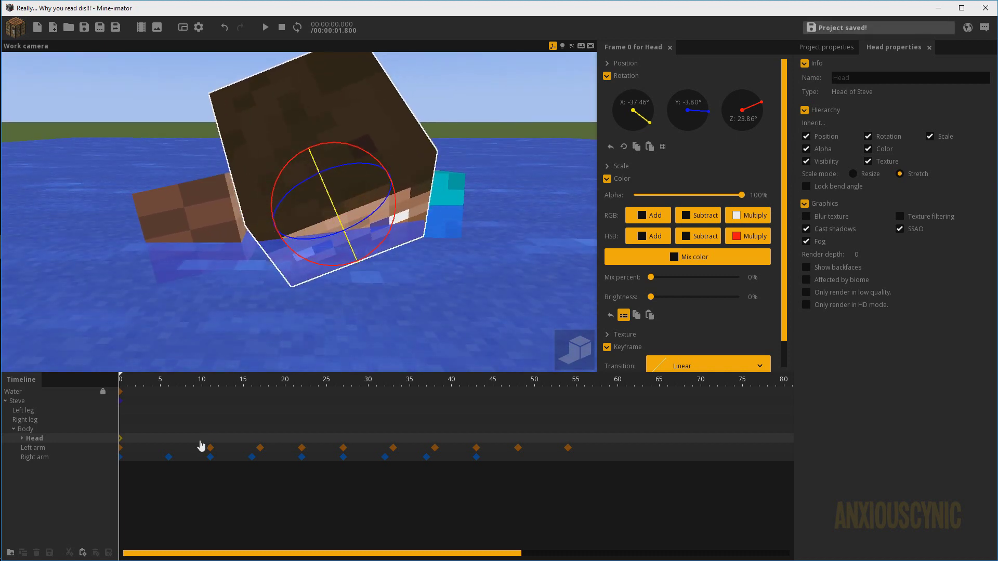
# Add a head keyframe at frame 11 with the sideways tilt mirrored, setting Y to 3.80° and Z to -23.86°
pyautogui.click(209, 383)
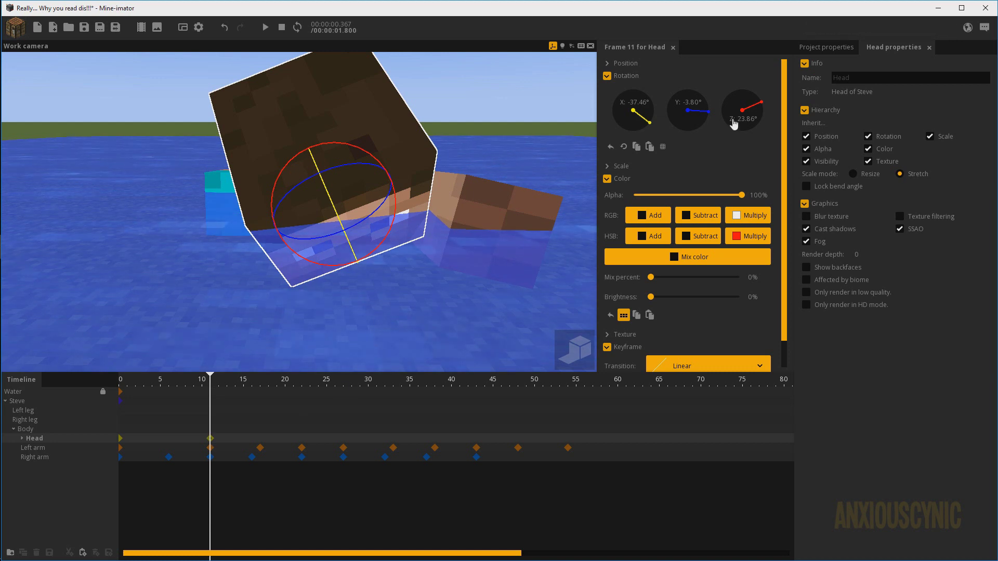
pyautogui.moveTo(746, 110); pyautogui.dragTo(736, 119)
pyautogui.hotkey('ctrl', 'z')
pyautogui.hotkey('ctrl', 'z')
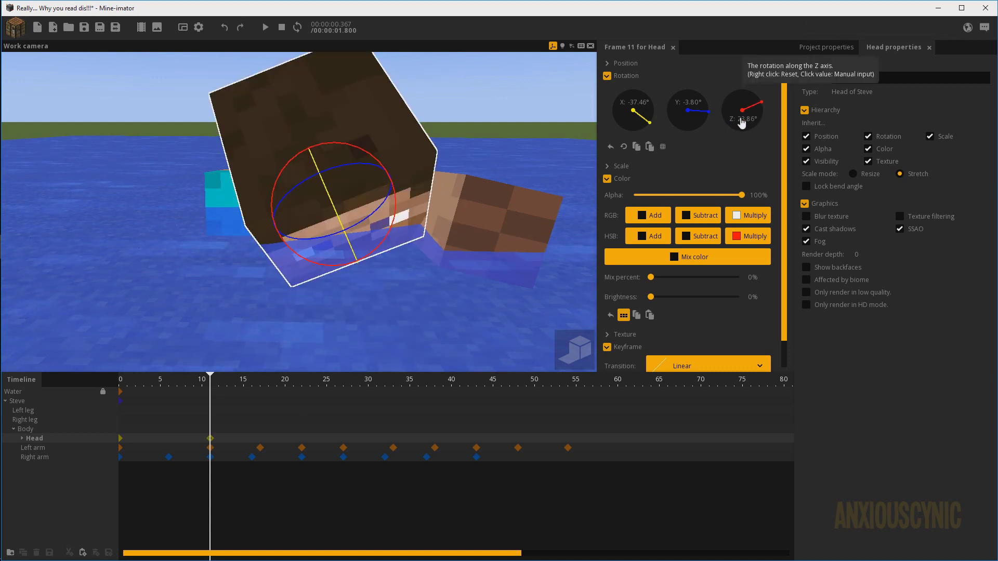
pyautogui.moveTo(742, 122); pyautogui.dragTo(741, 123)
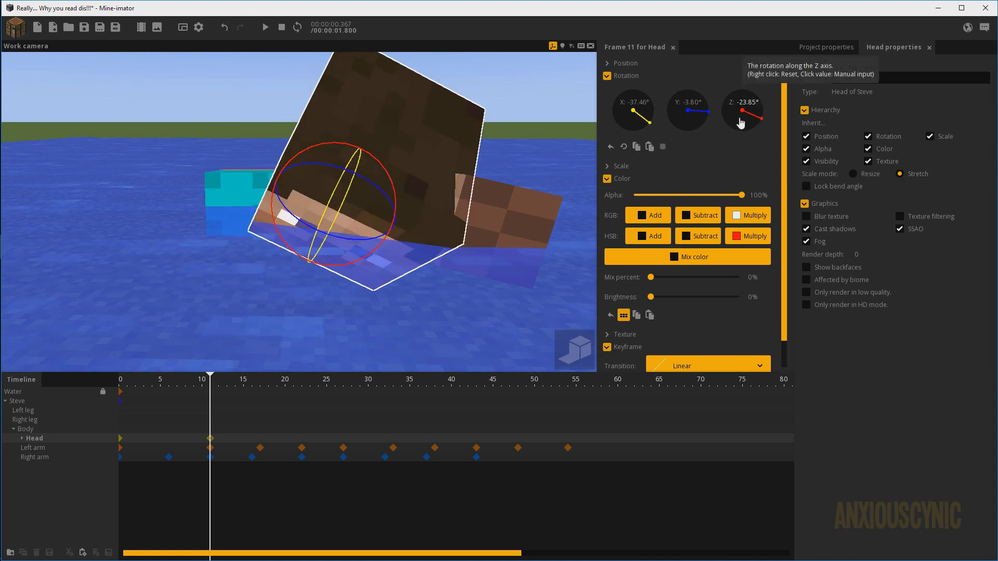
pyautogui.click(687, 102)
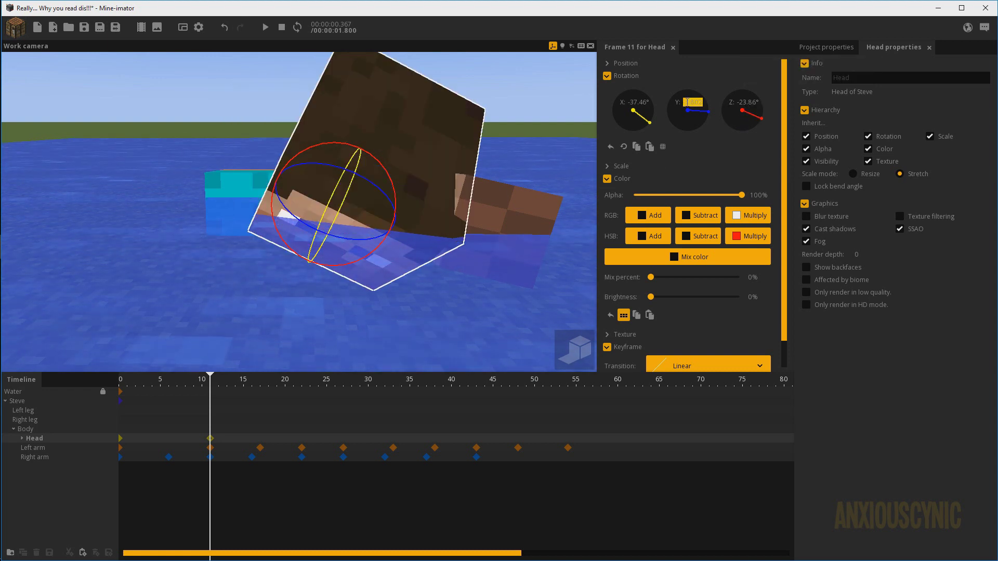
pyautogui.press('BackSpace')
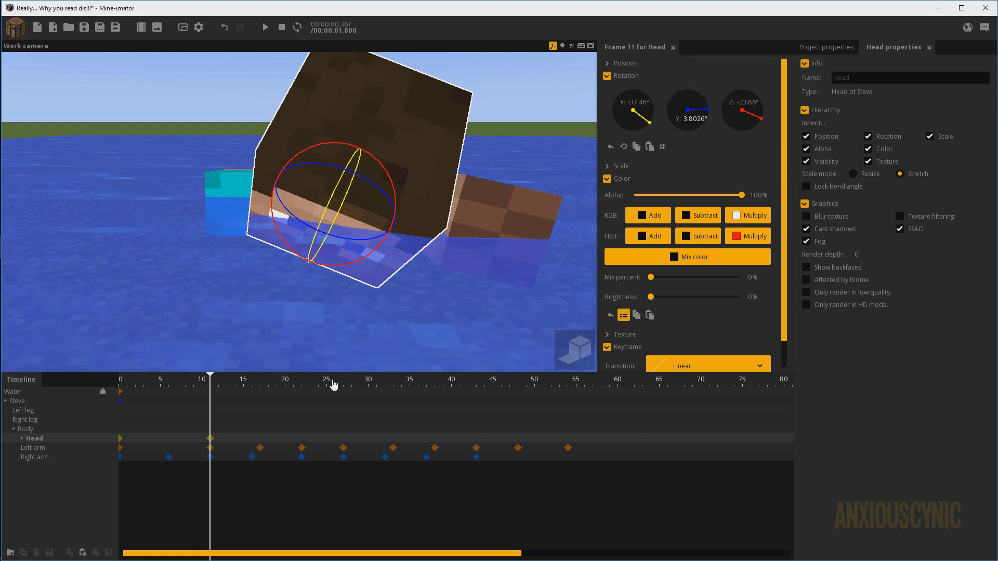
# Add a head keyframe at frame 6 with X rotated to about -62.85°, save the project, and preview the head motion
pyautogui.moveTo(184, 387)
pyautogui.mouseDown()
pyautogui.moveTo(123, 387)
pyautogui.moveTo(168, 387)
pyautogui.mouseUp()
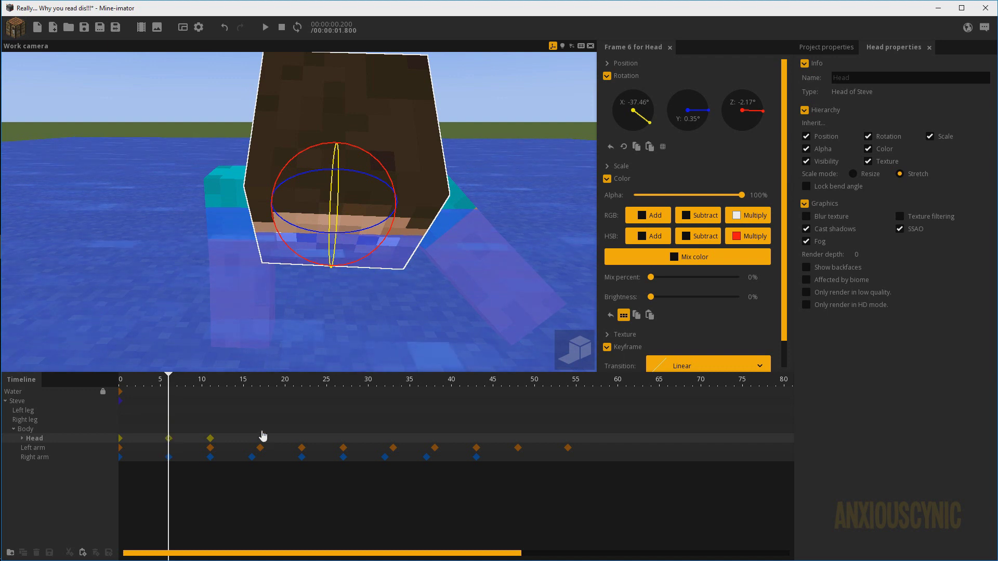
pyautogui.moveTo(336, 223); pyautogui.dragTo(416, 334)
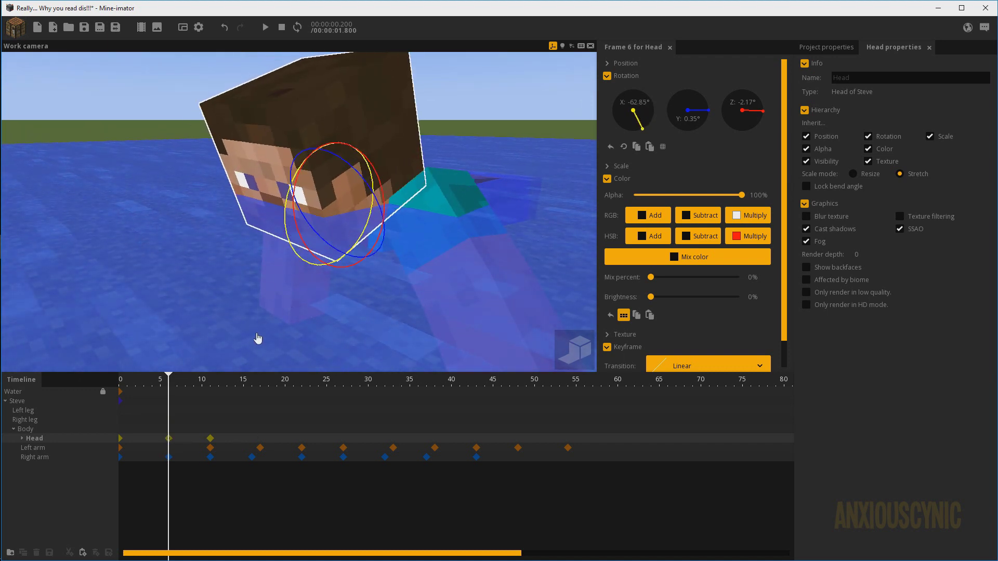
pyautogui.hotkey('ctrl', 's')
pyautogui.press('space')
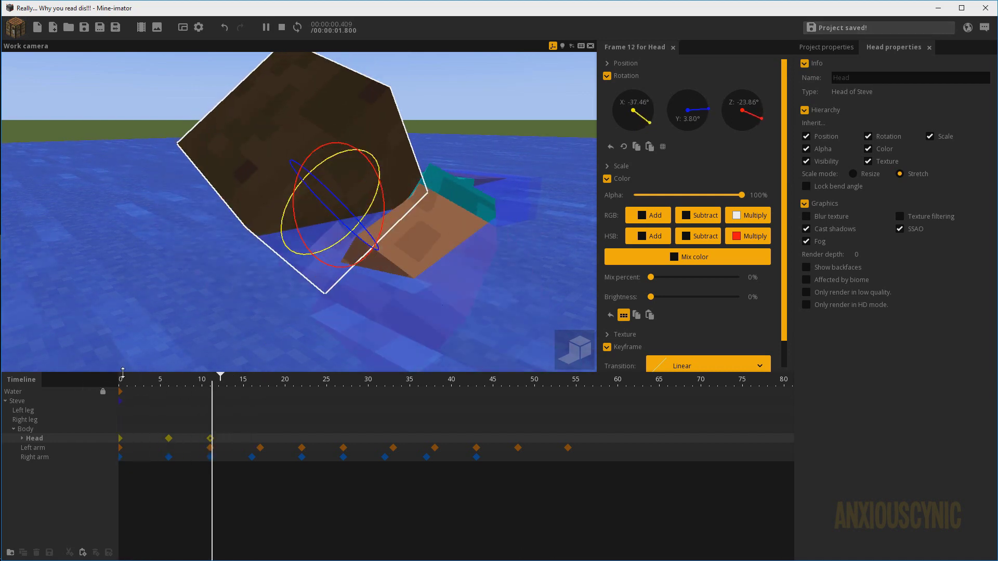
pyautogui.click(123, 374)
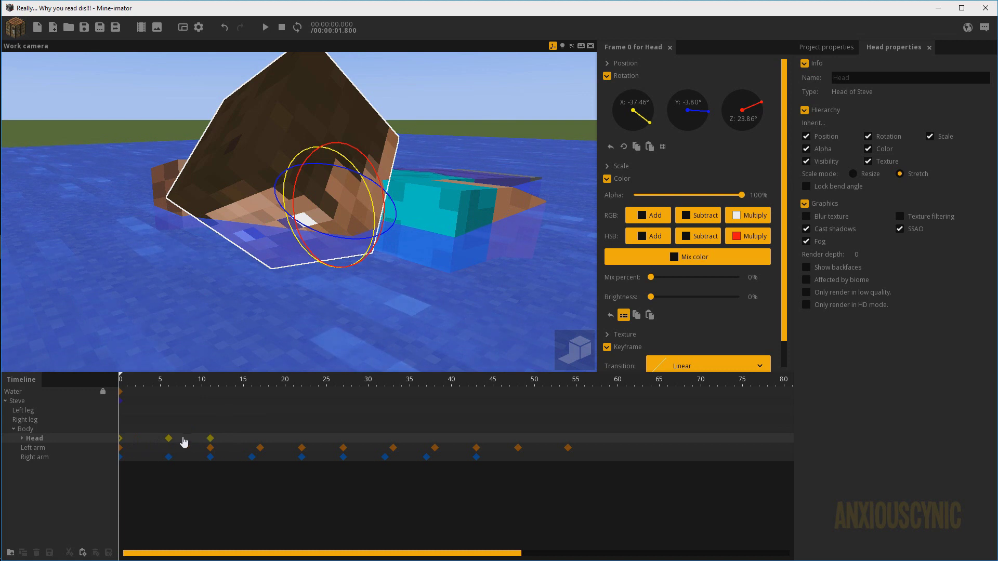
pyautogui.moveTo(182, 439); pyautogui.dragTo(158, 439)
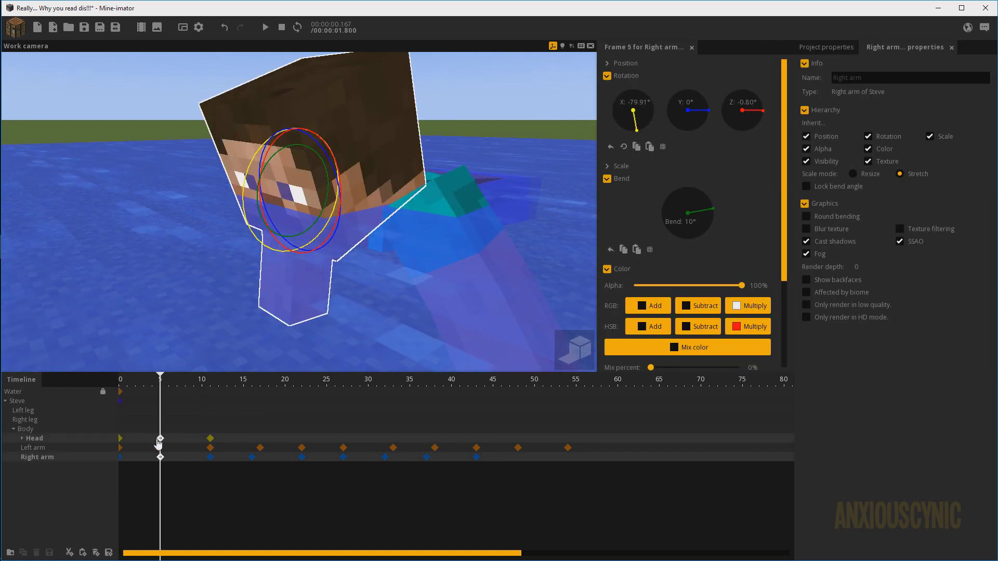
pyautogui.moveTo(162, 439); pyautogui.dragTo(167, 438)
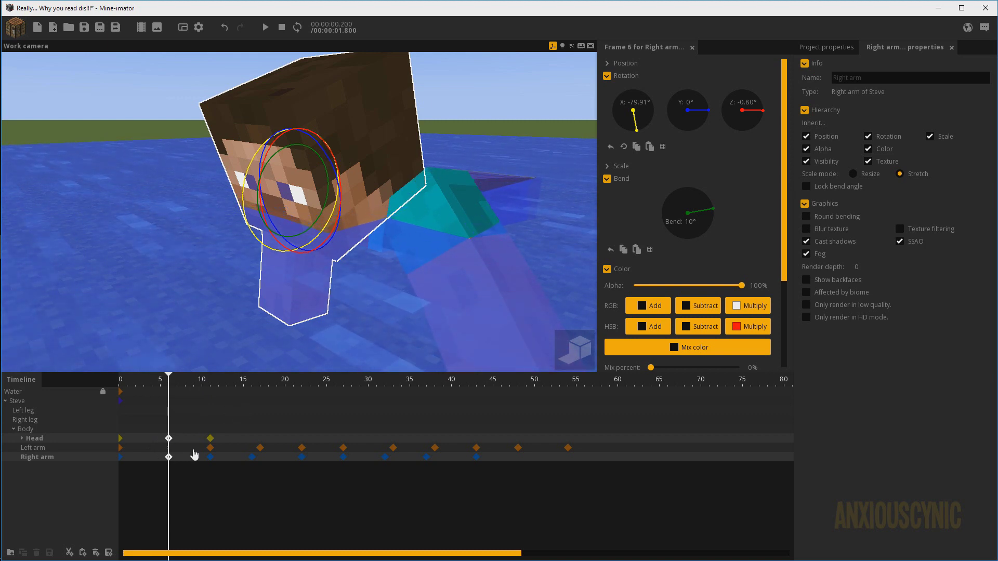
pyautogui.moveTo(221, 437); pyautogui.dragTo(166, 441)
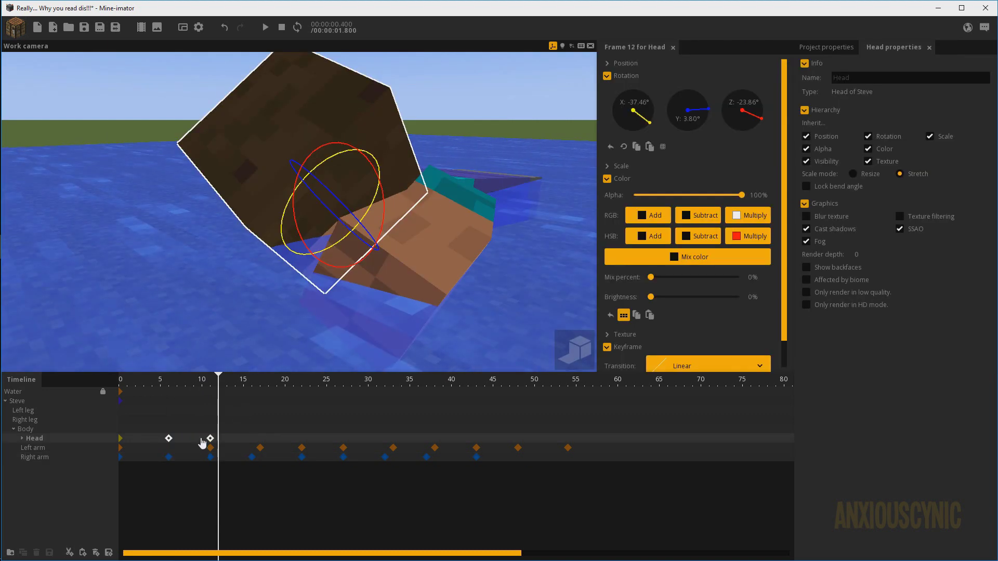
pyautogui.click(227, 442)
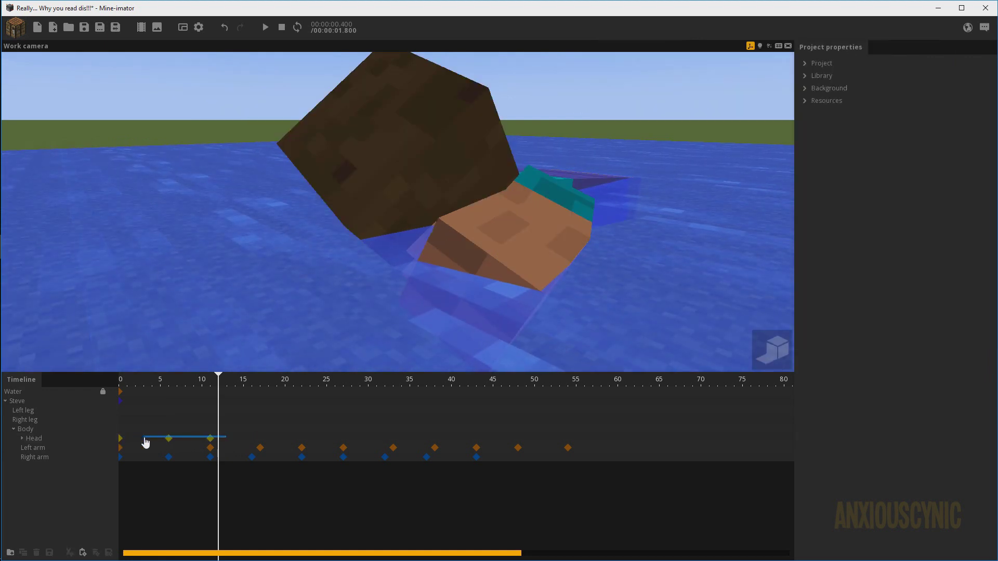
pyautogui.click(211, 439)
pyautogui.click(185, 440)
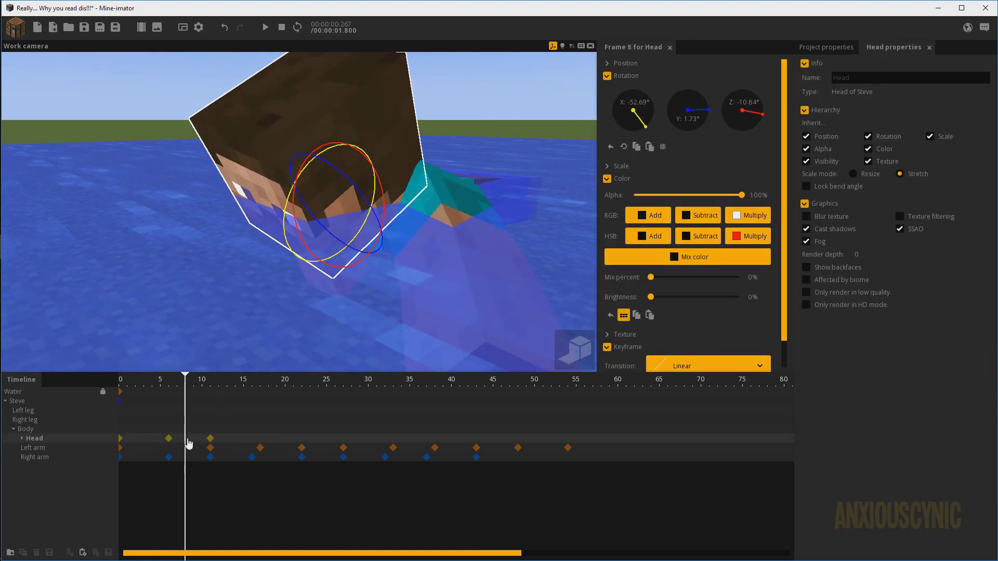
# Copy the head's frame 6 keyframe and place the copy at frame 17
pyautogui.click(169, 439)
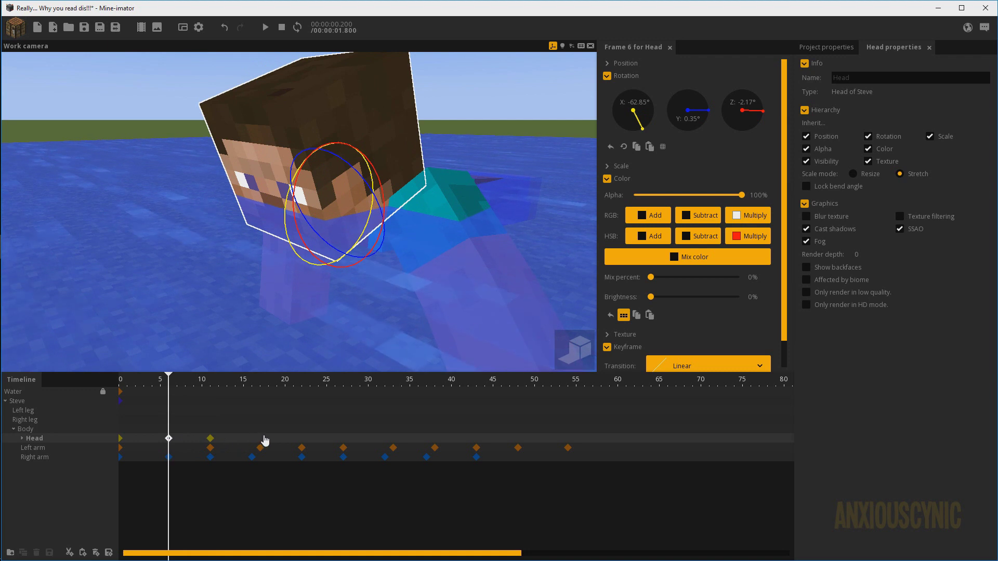
pyautogui.hotkey('ctrl', 'v')
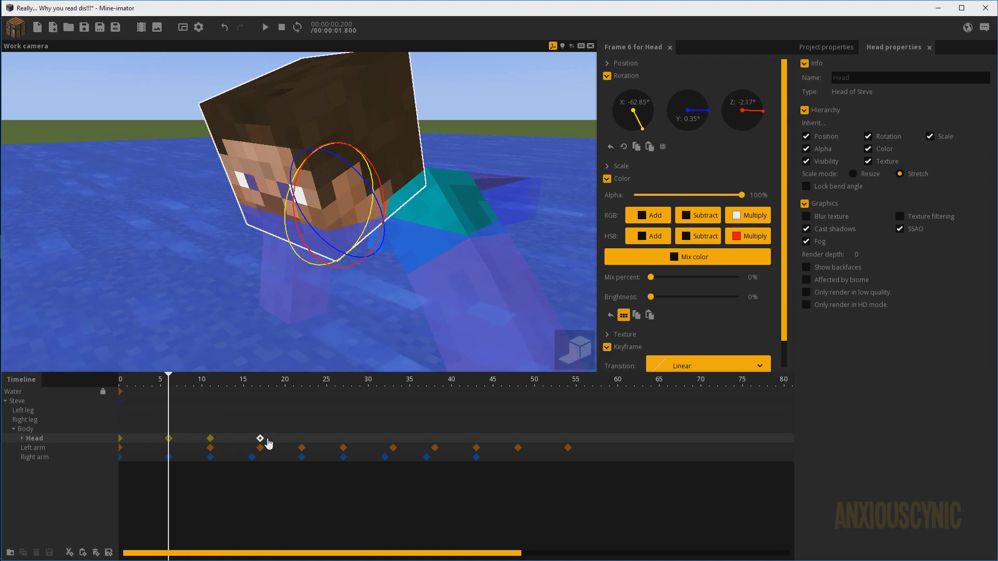
pyautogui.click(260, 438)
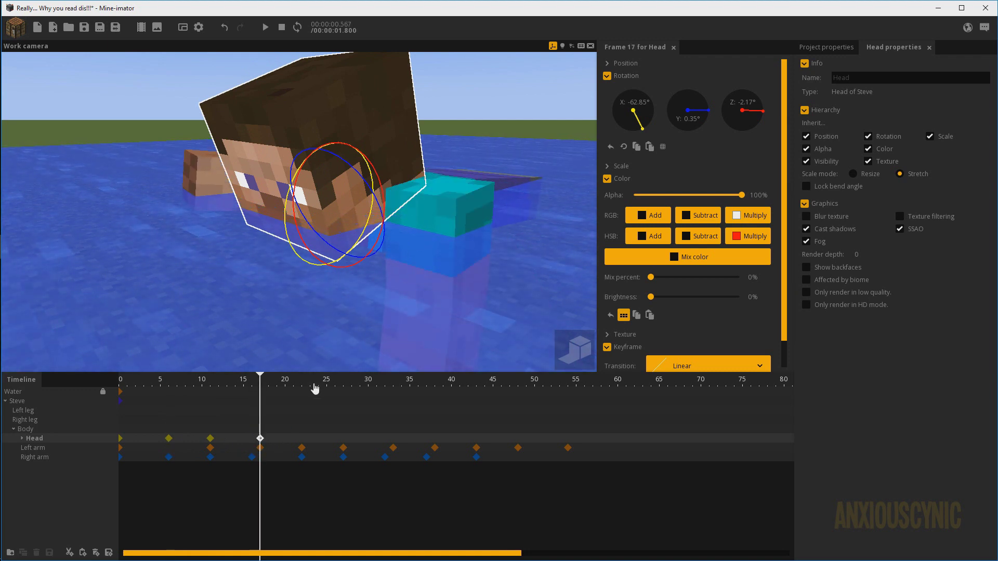
# Duplicate the head's four keyframes twice along the timeline, with the copies starting at frames 23 and 46
pyautogui.moveTo(331, 345); pyautogui.dragTo(373, 335)
pyautogui.moveTo(253, 348); pyautogui.dragTo(229, 347, button='middle')
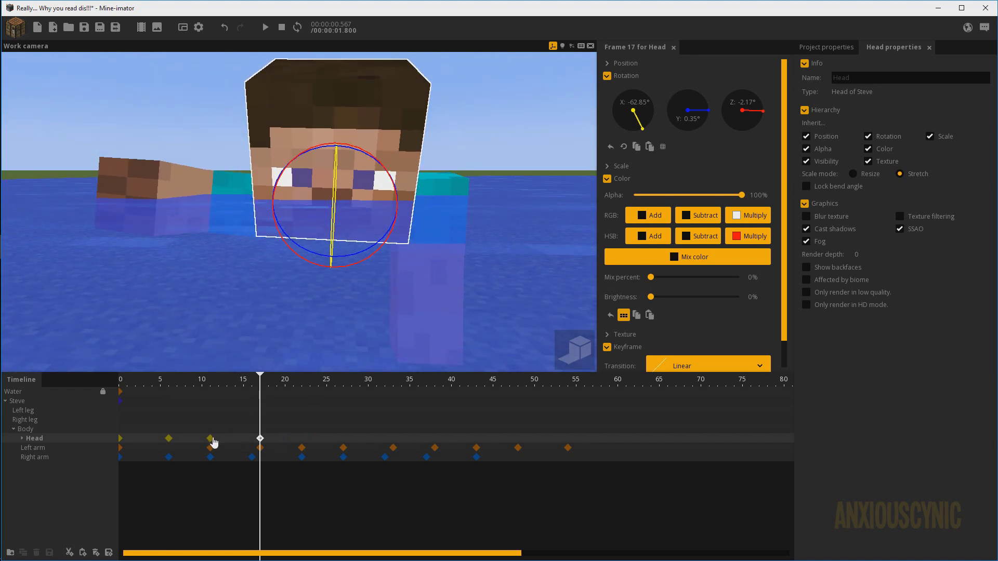
pyautogui.moveTo(217, 442); pyautogui.dragTo(121, 441)
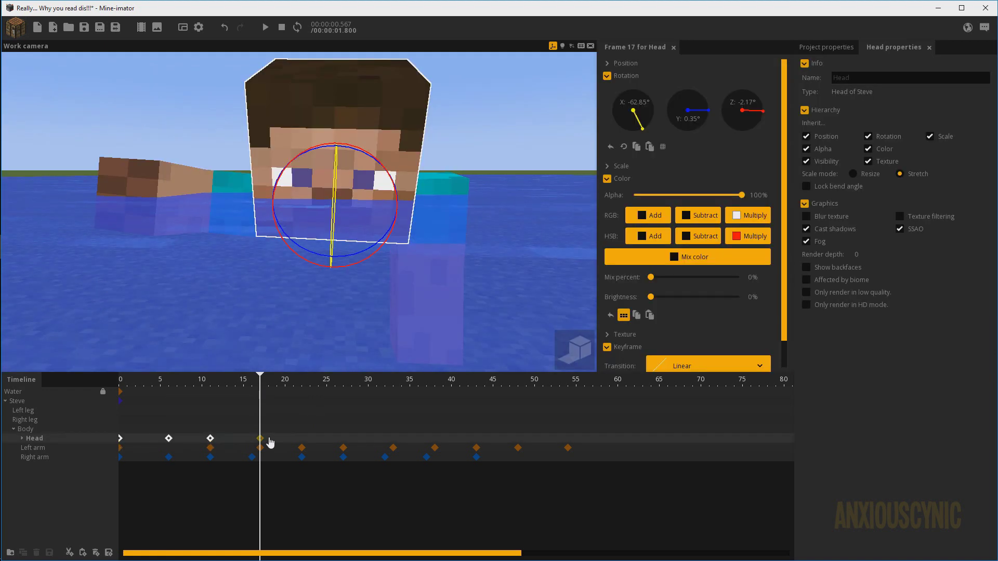
pyautogui.moveTo(267, 442); pyautogui.dragTo(118, 442)
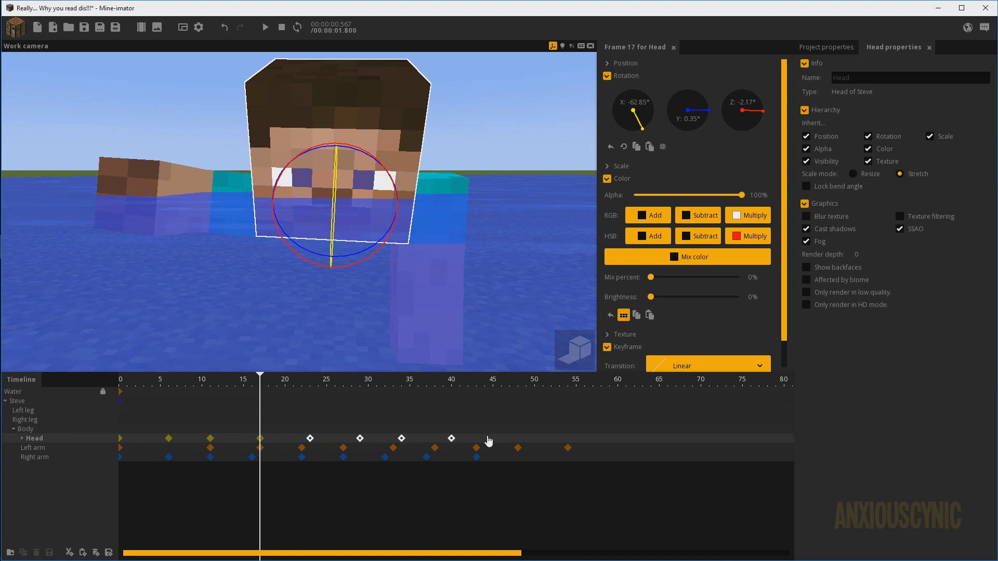
pyautogui.moveTo(492, 438); pyautogui.dragTo(501, 438)
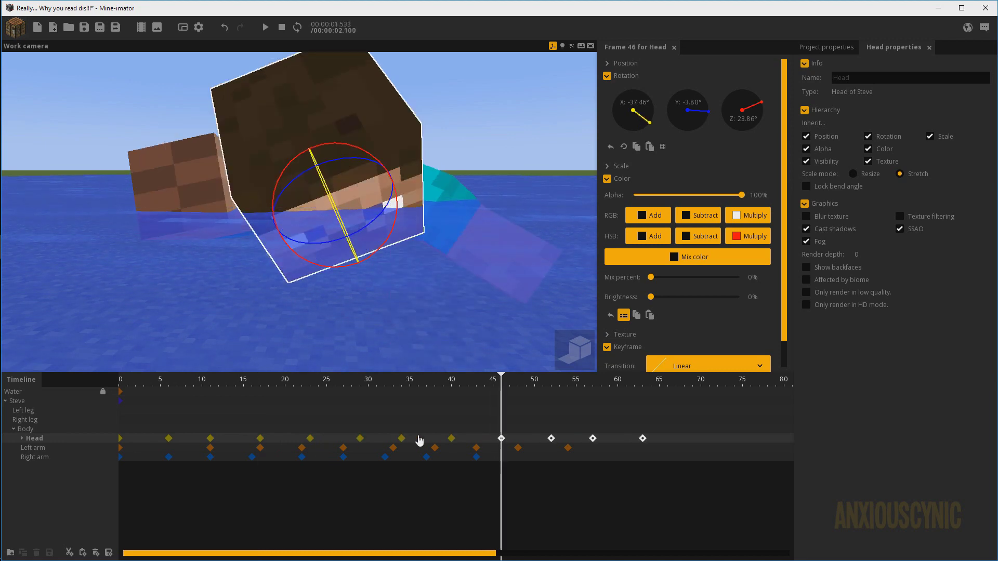
# Play the animation from the start to check the repeated head motion together with the arm strokes
pyautogui.hotkey('shift', 'space')
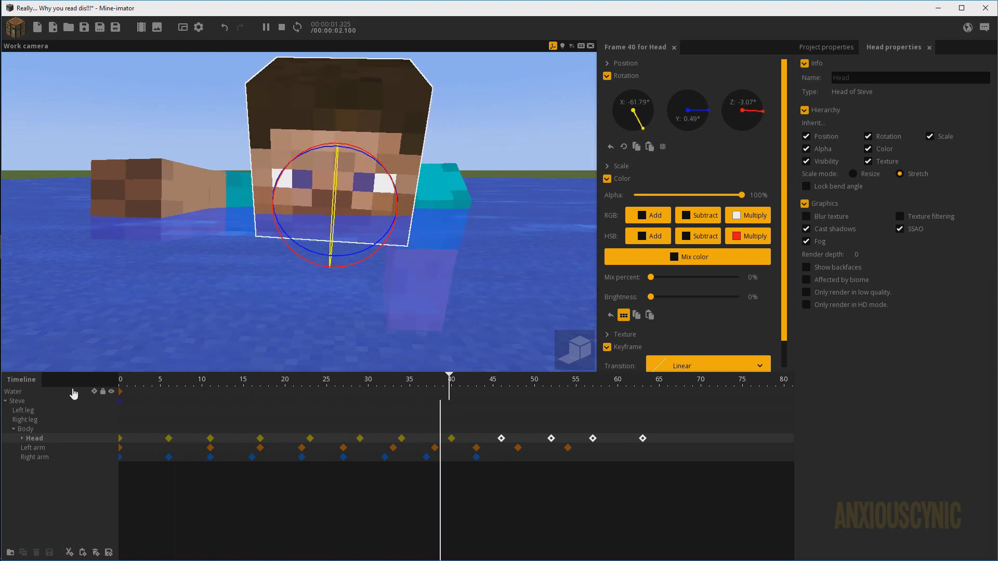
pyautogui.press('Return')
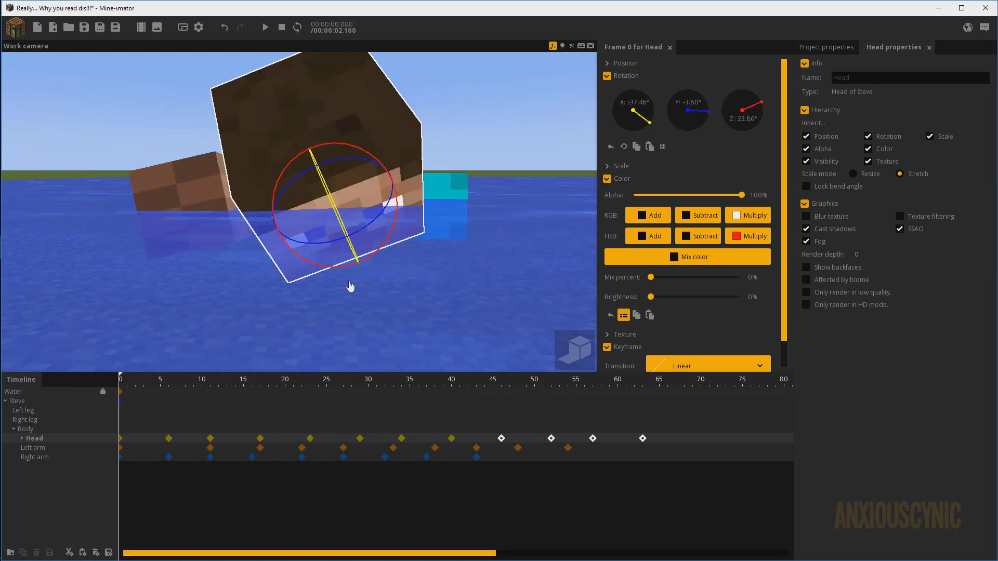
pyautogui.moveTo(349, 283); pyautogui.dragTo(423, 282)
pyautogui.scroll(-3, 424, 282)
pyautogui.press('space')
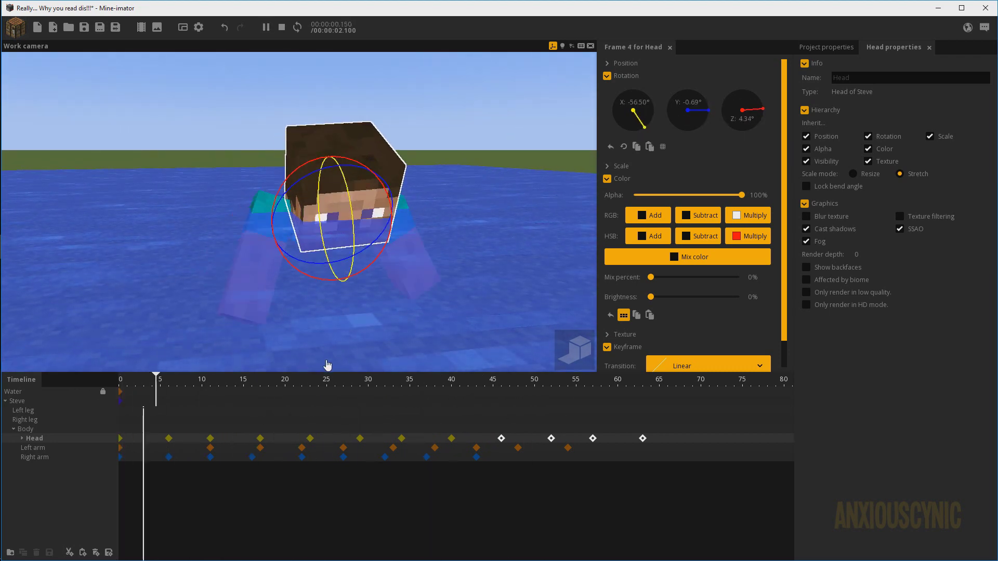
pyautogui.press('space')
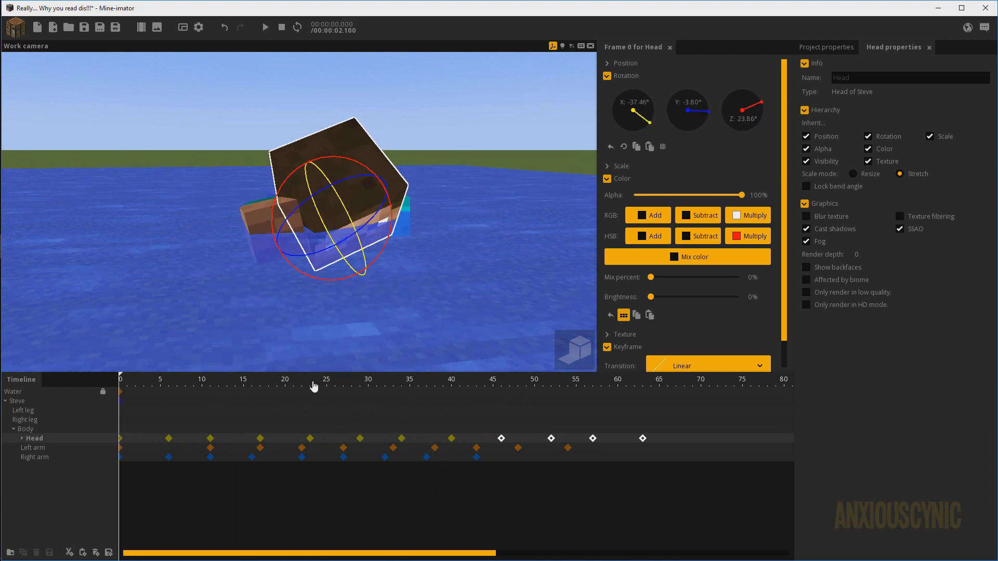
# Add a keyframe for the body at frame 0 and save the project
pyautogui.click(134, 429)
pyautogui.press('Delete')
pyautogui.click(127, 430)
pyautogui.moveTo(127, 430); pyautogui.dragTo(107, 430)
pyautogui.moveTo(310, 282); pyautogui.dragTo(348, 281)
pyautogui.hotkey('ctrl', 's')
# Set the body's Z rotation to 3° at frame 0
pyautogui.scroll(3, 316, 301)
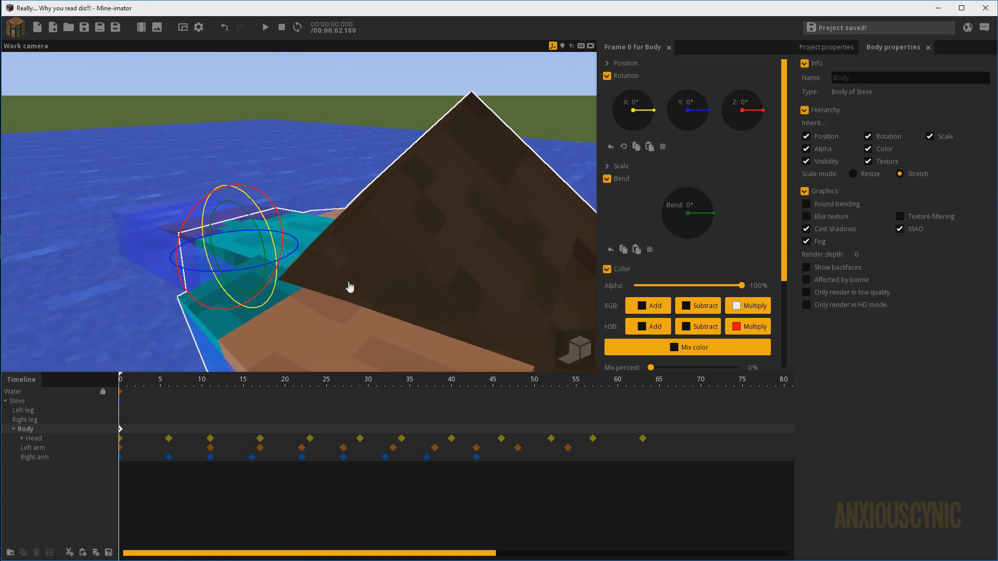
pyautogui.moveTo(271, 210); pyautogui.dragTo(261, 205)
pyautogui.click(746, 118)
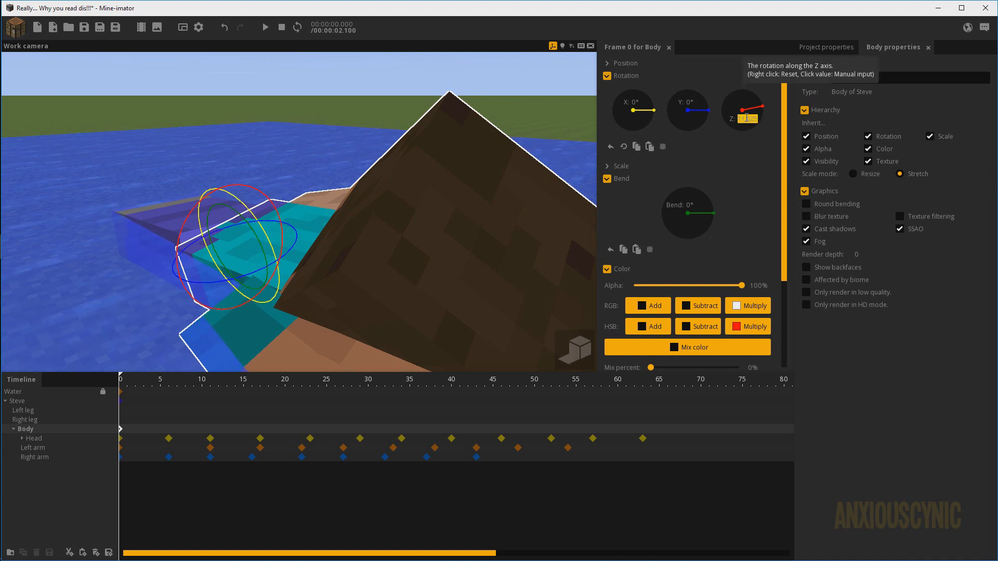
pyautogui.write('3')
# Set the body's bend to -2° at frame 0 and save the project
pyautogui.moveTo(372, 164); pyautogui.dragTo(367, 172)
pyautogui.moveTo(261, 216); pyautogui.dragTo(259, 213)
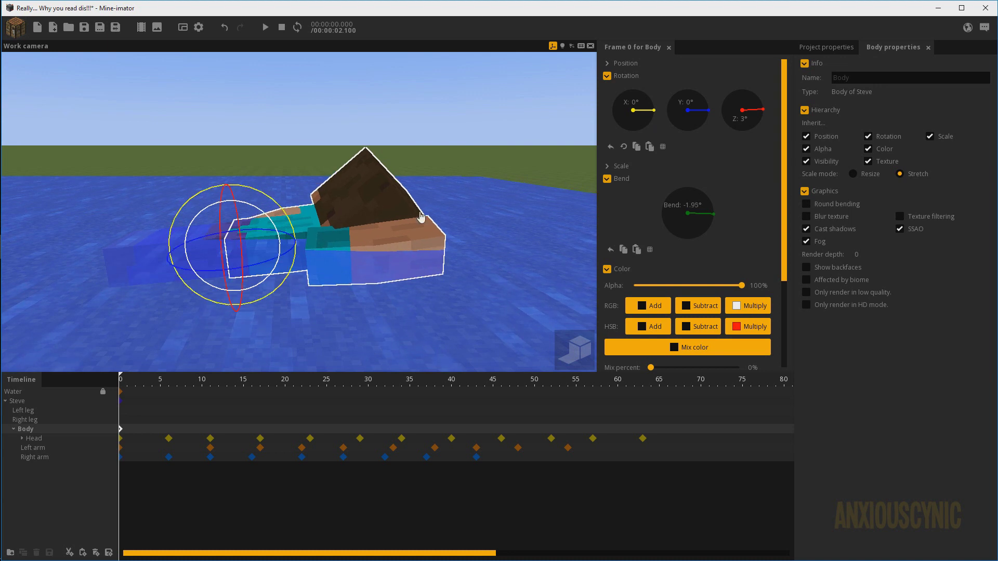
pyautogui.click(698, 205)
pyautogui.write('-2')
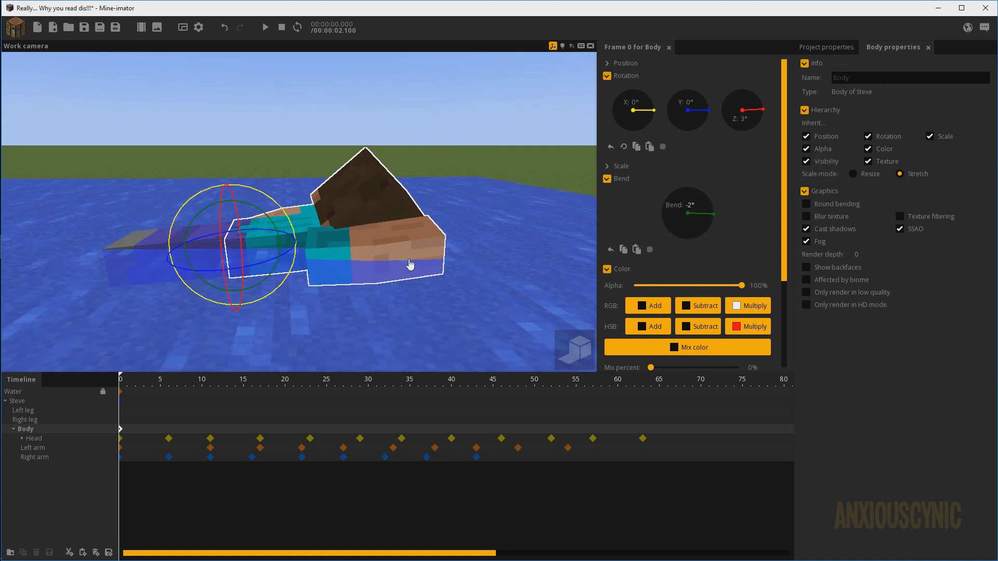
pyautogui.hotkey('ctrl', 's')
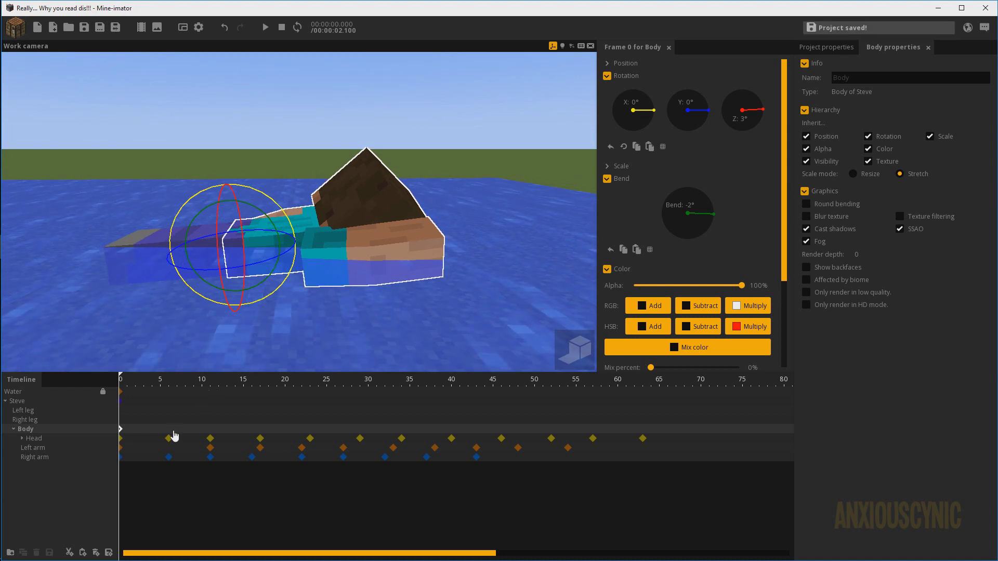
# Add a body keyframe at frame 11 with its Z rotation set to -3°
pyautogui.click(210, 430)
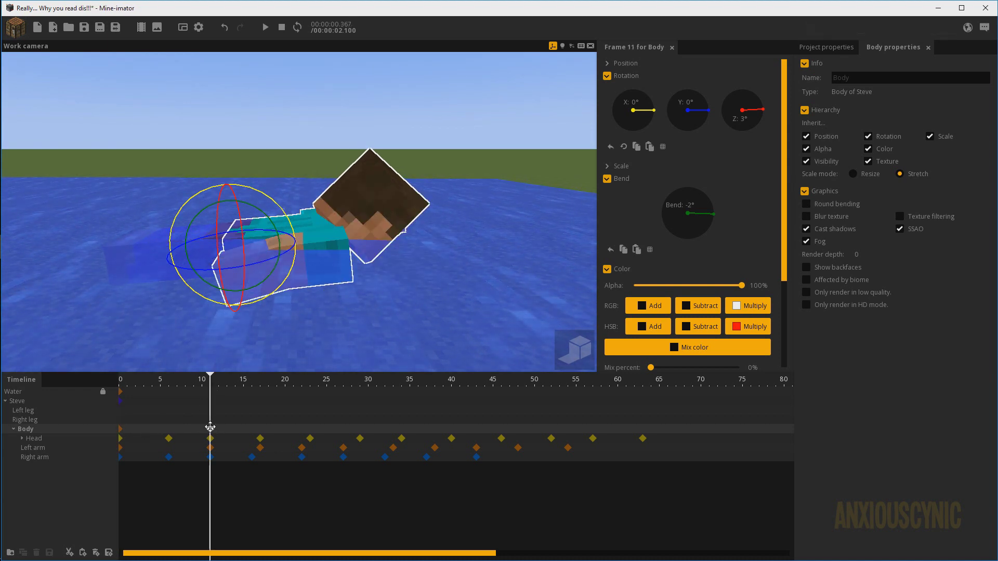
pyautogui.moveTo(210, 427)
pyautogui.mouseDown()
pyautogui.moveTo(265, 430)
pyautogui.moveTo(209, 429)
pyautogui.mouseUp()
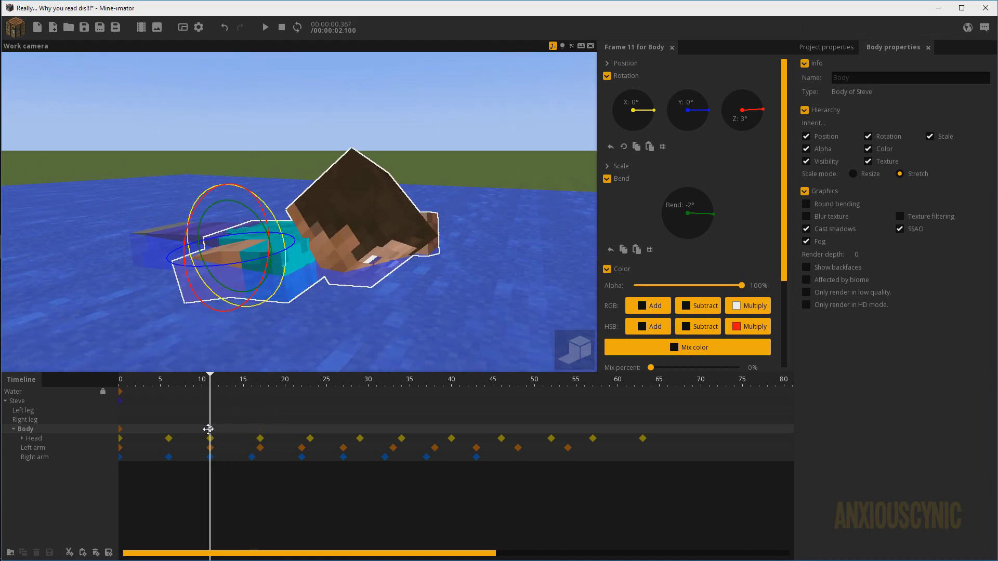
pyautogui.click(743, 123)
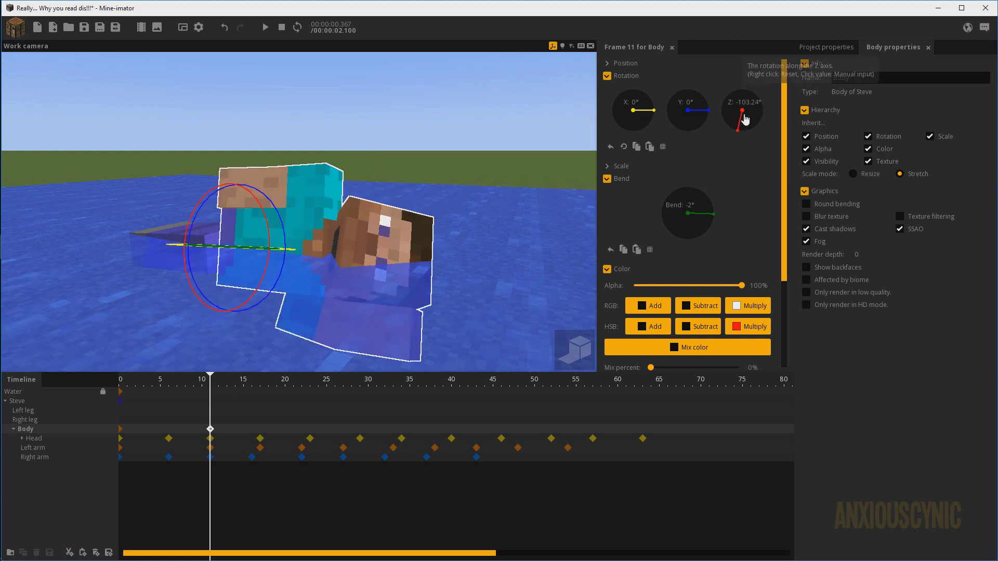
pyautogui.click(749, 102)
pyautogui.write('-3')
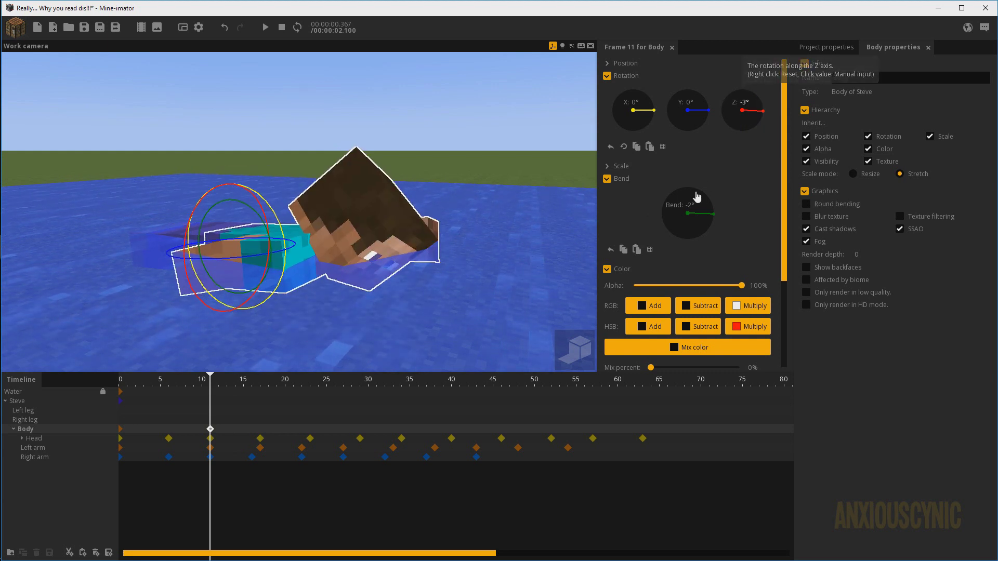
pyautogui.moveTo(339, 273); pyautogui.dragTo(413, 275)
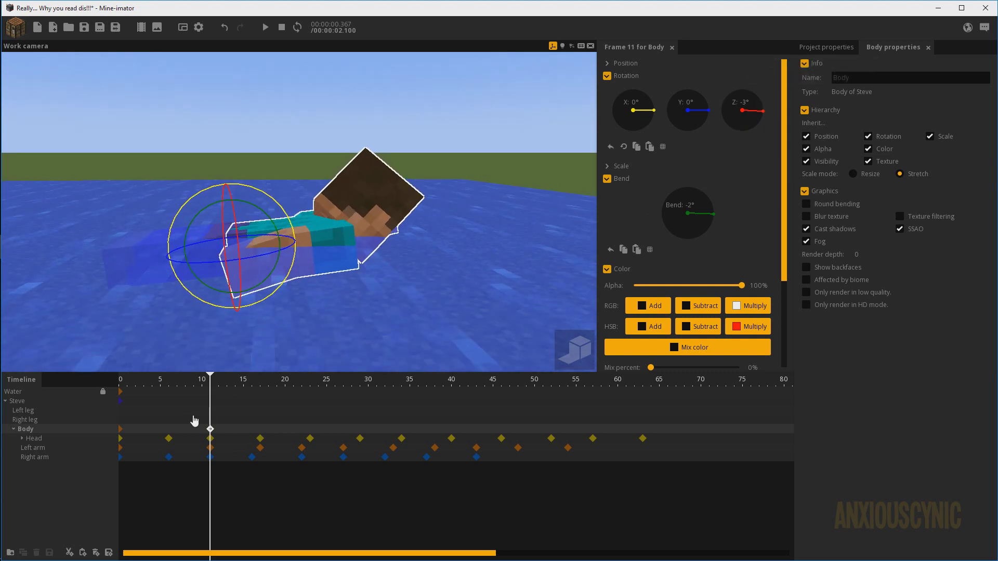
# Add a body keyframe at frame 6 with the bend reset to 0° and play the motion
pyautogui.click(170, 434)
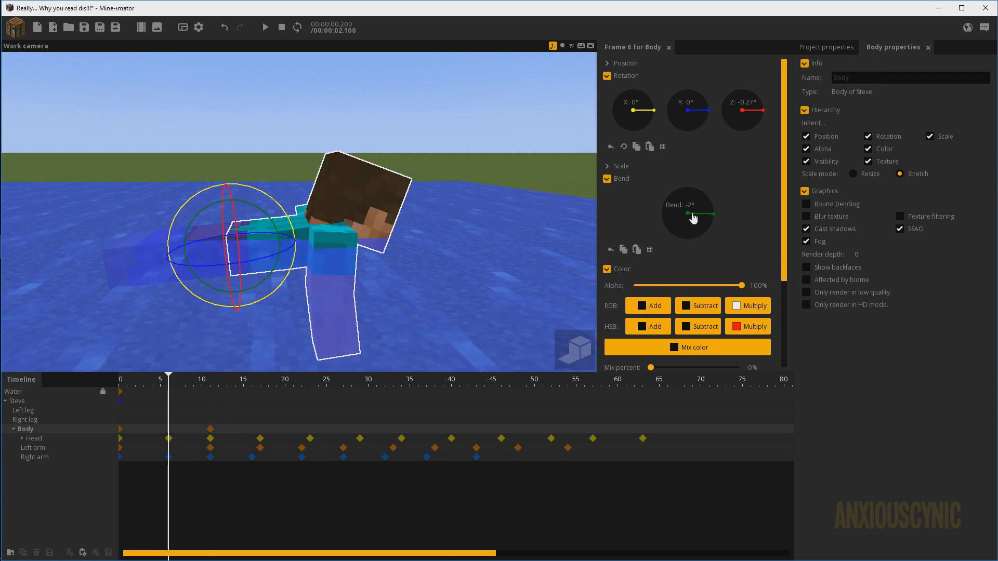
pyautogui.moveTo(694, 217); pyautogui.dragTo(693, 217)
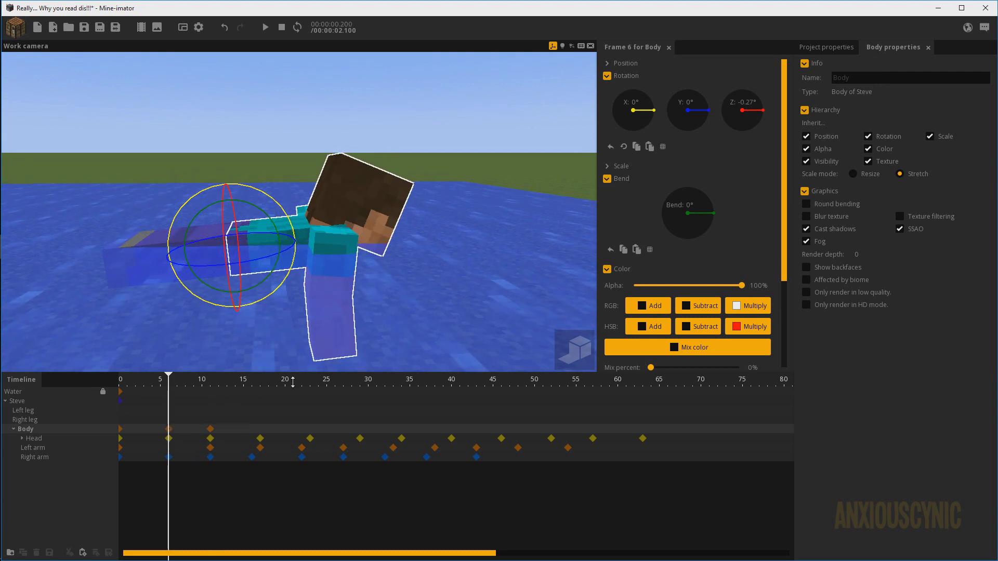
pyautogui.press('space')
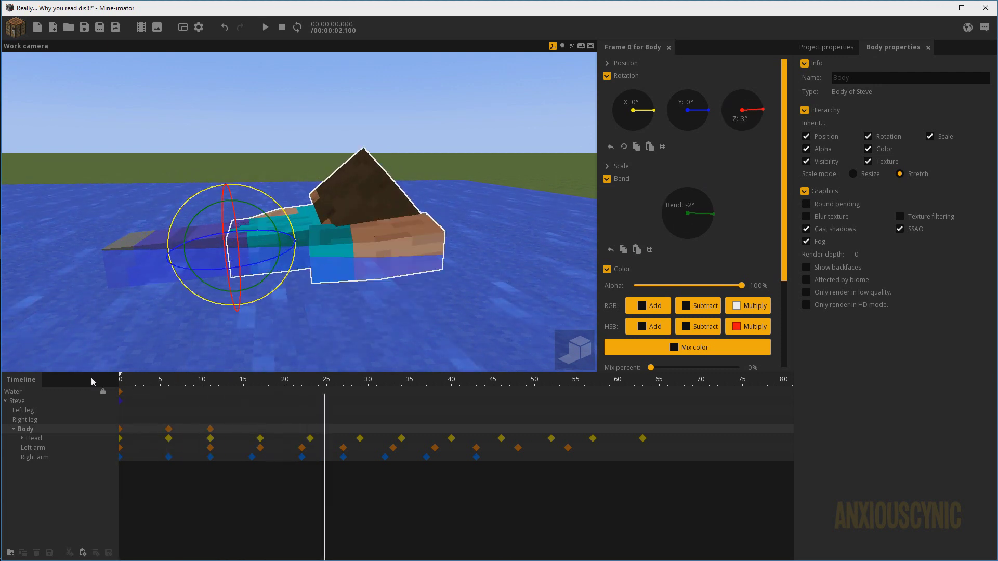
# Set the body's Z rotation to 3° at frame 11
pyautogui.click(211, 431)
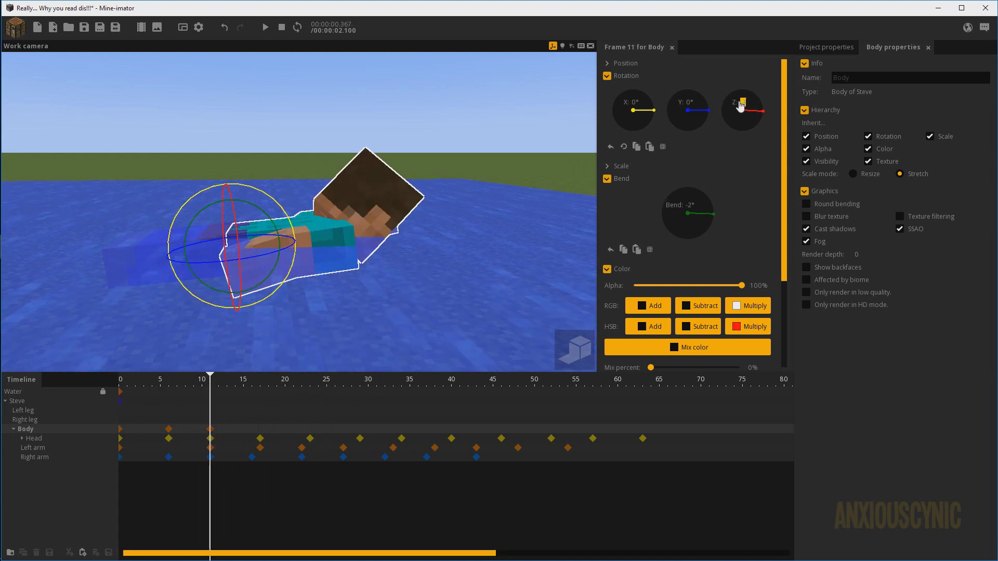
pyautogui.moveTo(740, 103); pyautogui.dragTo(739, 103)
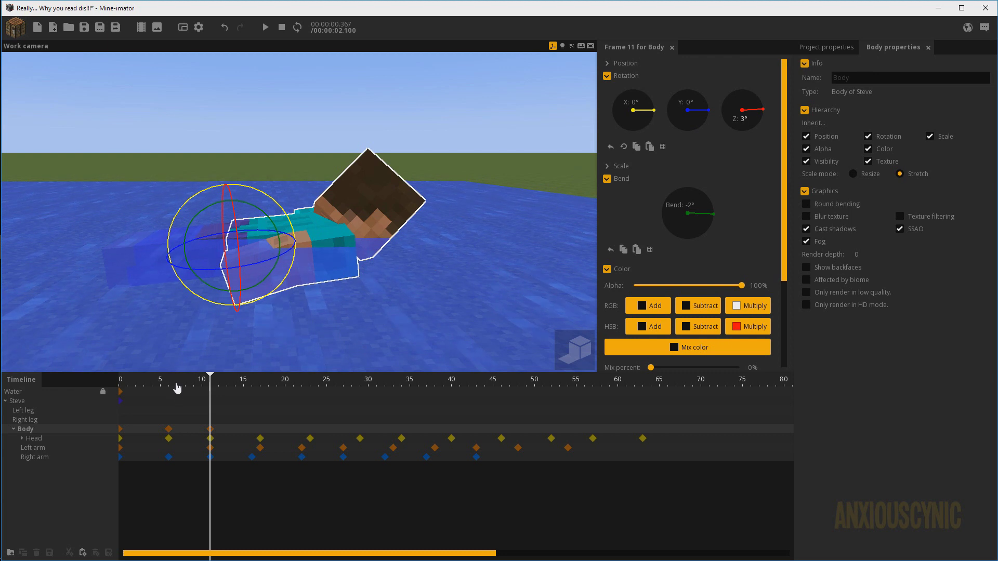
pyautogui.moveTo(177, 387); pyautogui.dragTo(147, 387)
# Reset the body's Z rotation to 0° at frame 6, then save the project
pyautogui.click(169, 430)
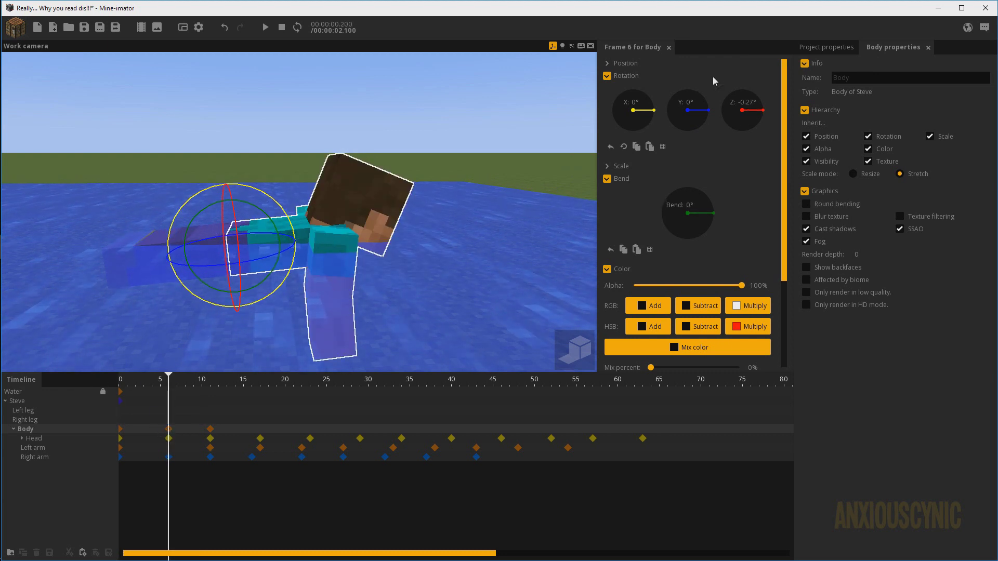
pyautogui.click(754, 119)
pyautogui.press('space')
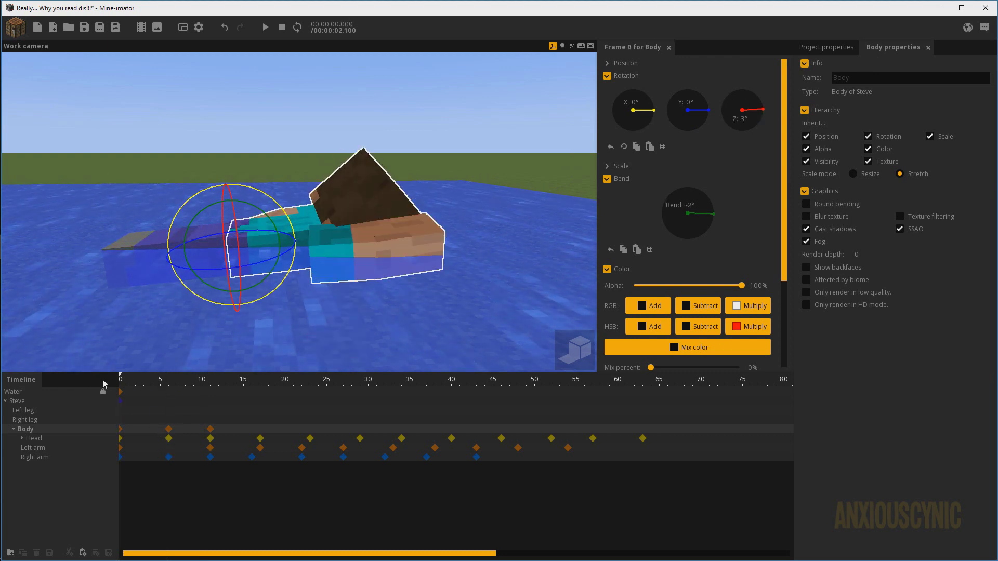
pyautogui.press('Return')
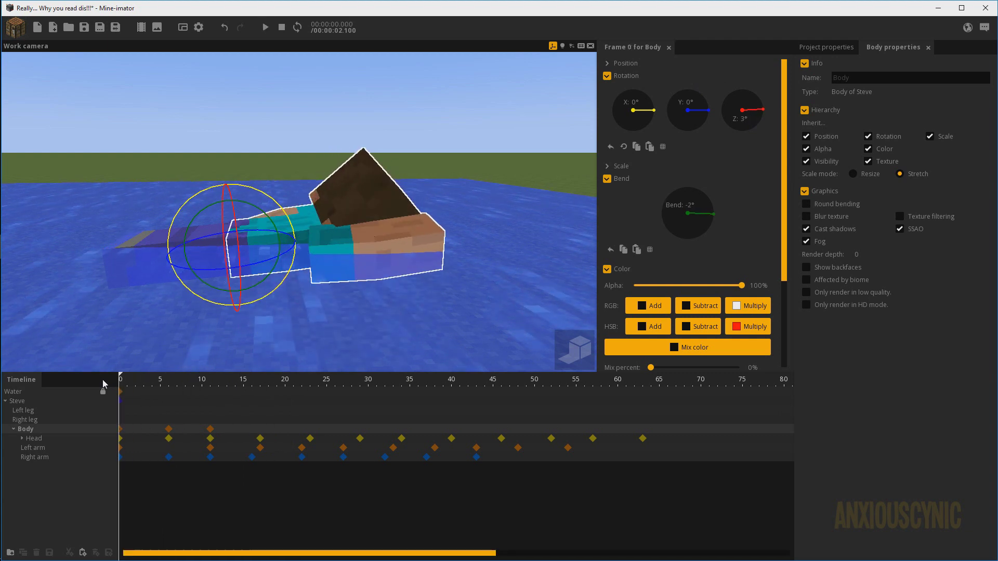
pyautogui.hotkey('ctrl', 's')
# Try repeating the body's first three keyframes starting at frame 16 and again at frame 32
pyautogui.moveTo(223, 428); pyautogui.dragTo(116, 432)
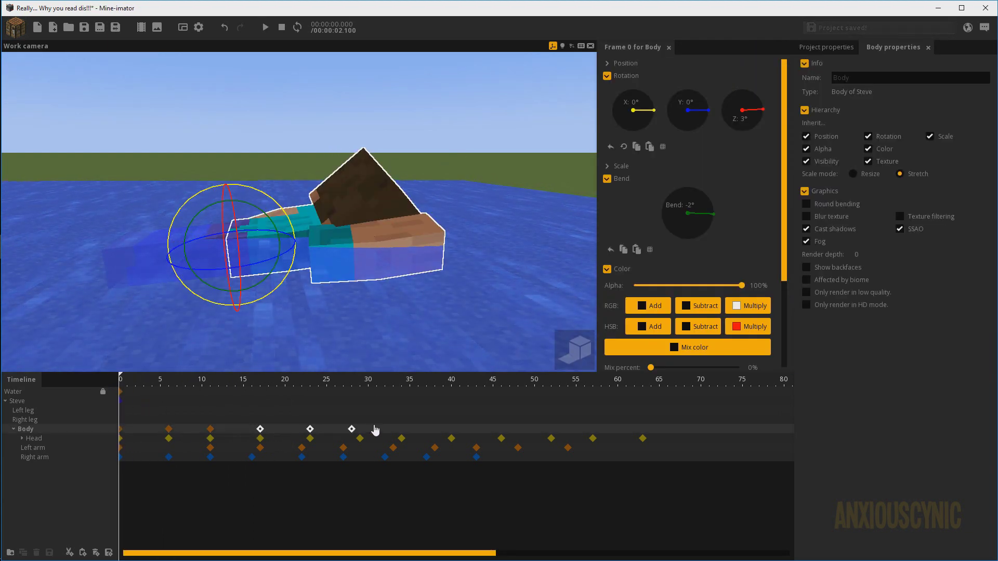
pyautogui.click(259, 429)
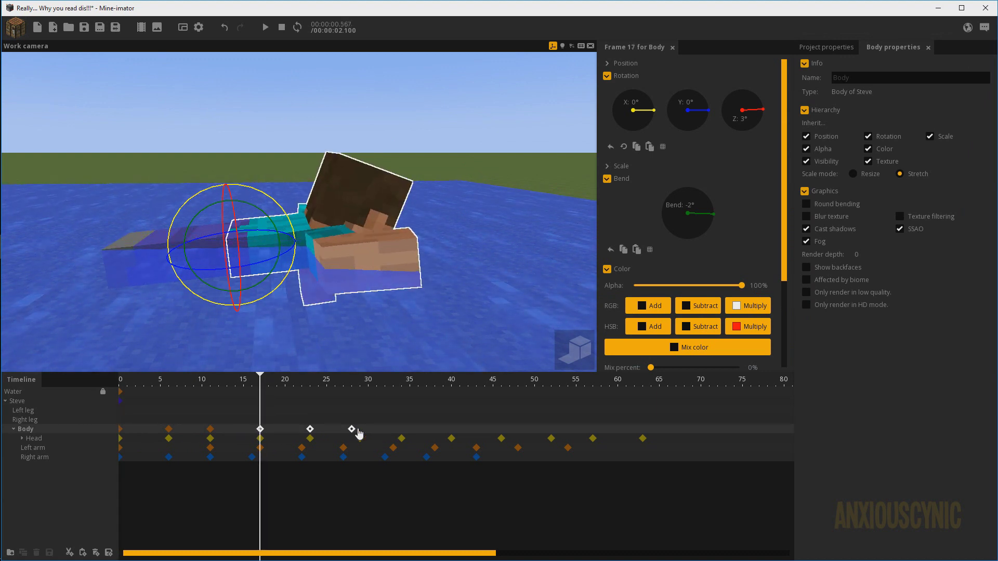
pyautogui.moveTo(260, 429); pyautogui.dragTo(250, 428)
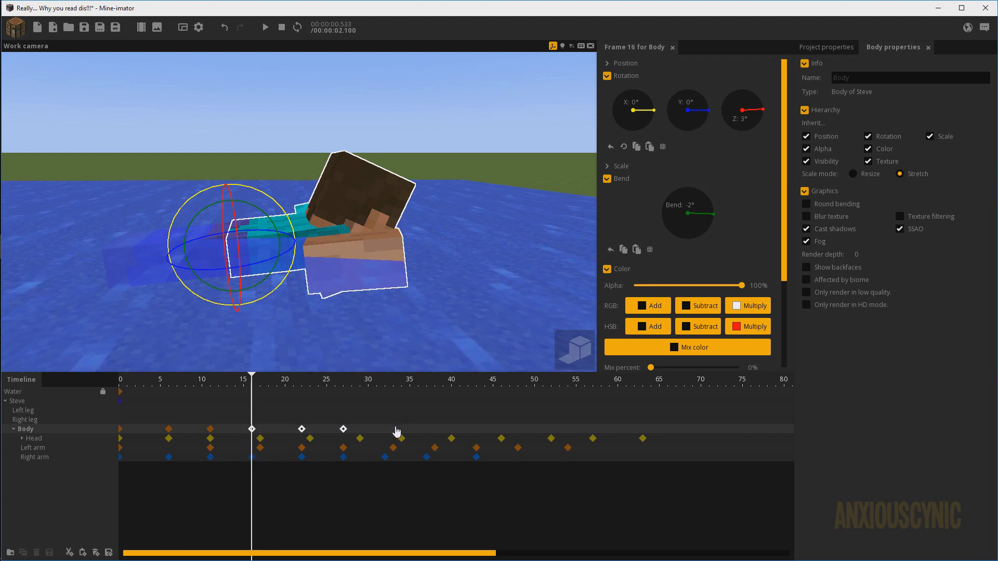
pyautogui.moveTo(391, 432); pyautogui.dragTo(385, 428)
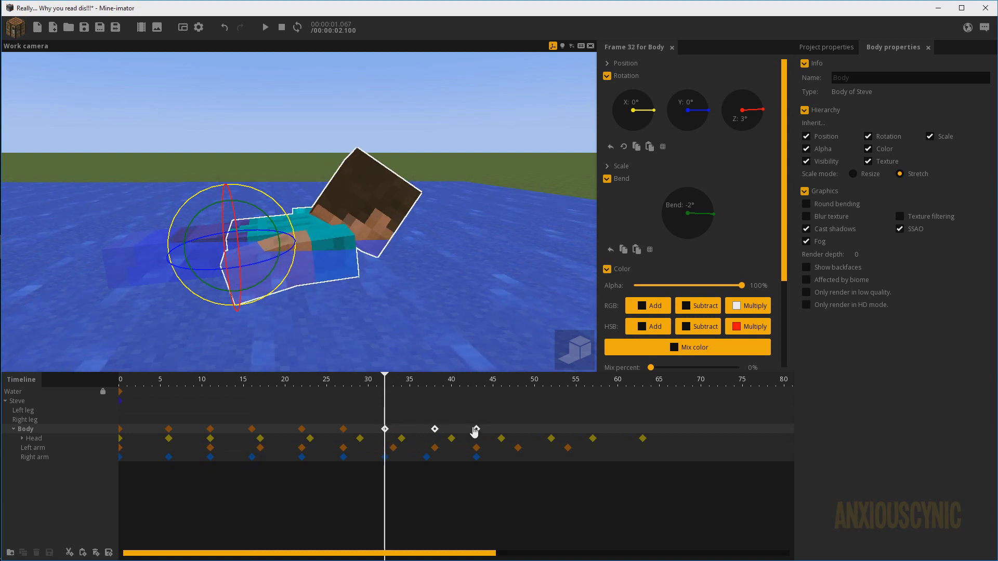
pyautogui.press('space')
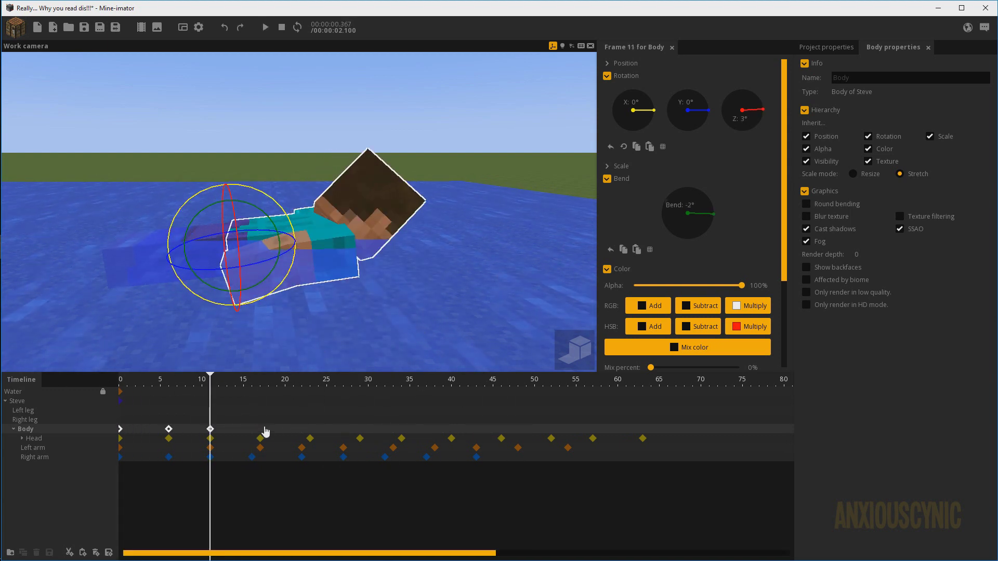
# Add a body keyframe at frame 17 with Z rotation and bend both reset to 0°
pyautogui.click(261, 430)
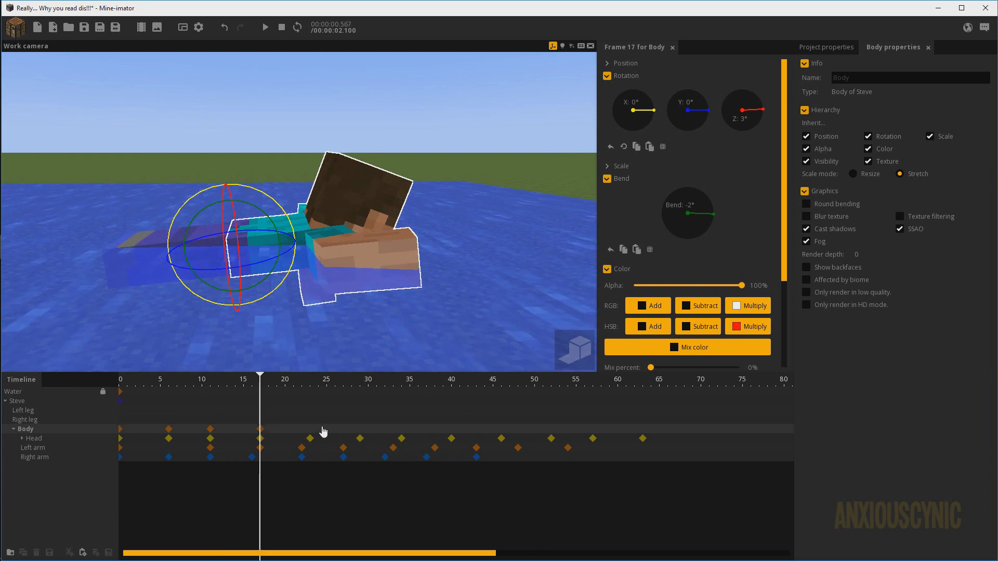
pyautogui.moveTo(433, 264); pyautogui.dragTo(382, 285)
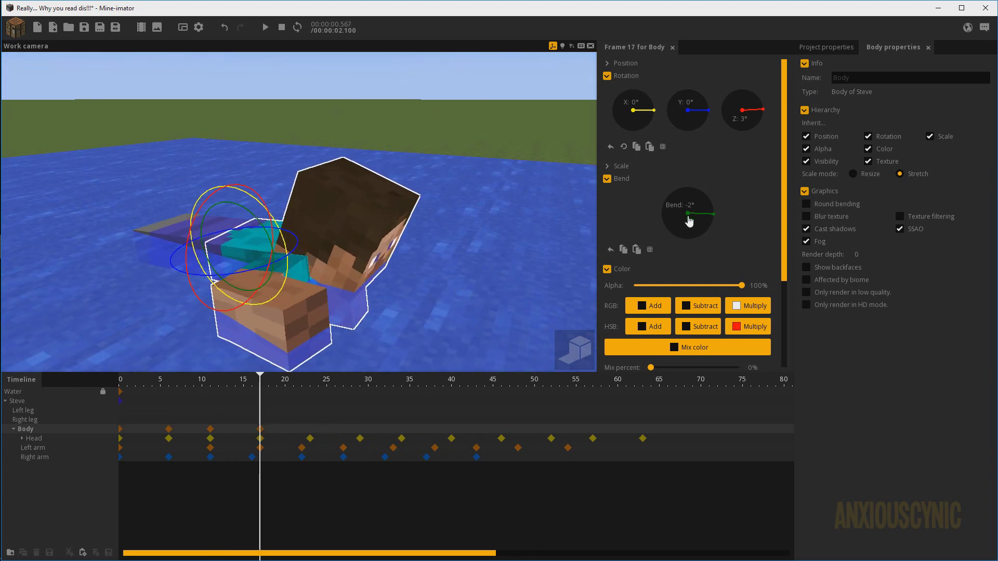
pyautogui.rightClick(750, 120)
pyautogui.rightClick(690, 207)
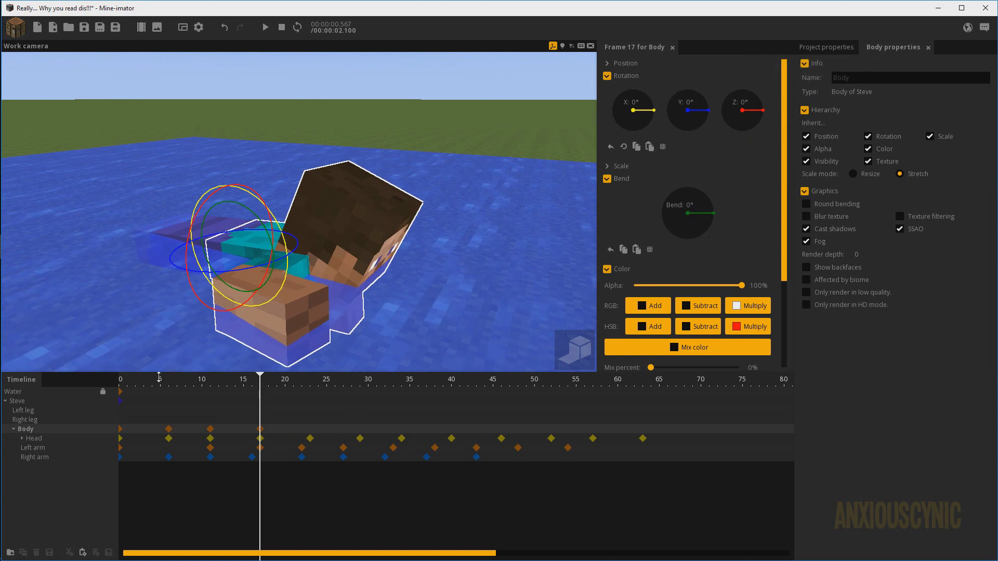
pyautogui.click(169, 430)
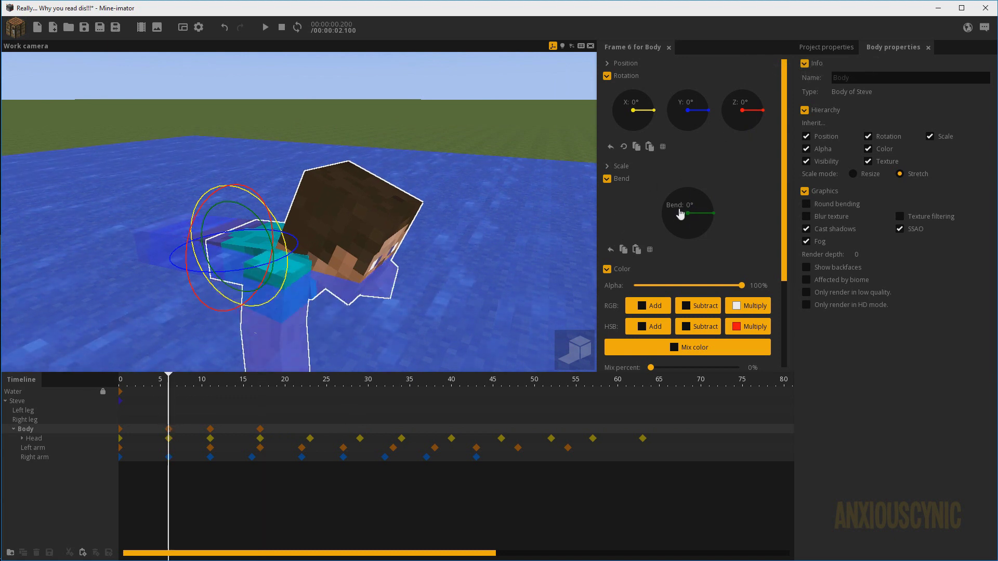
# Copy the body's four keyframes from frames 0 to 17 and paste them starting at frames 22 and 43
pyautogui.moveTo(278, 430); pyautogui.dragTo(119, 425)
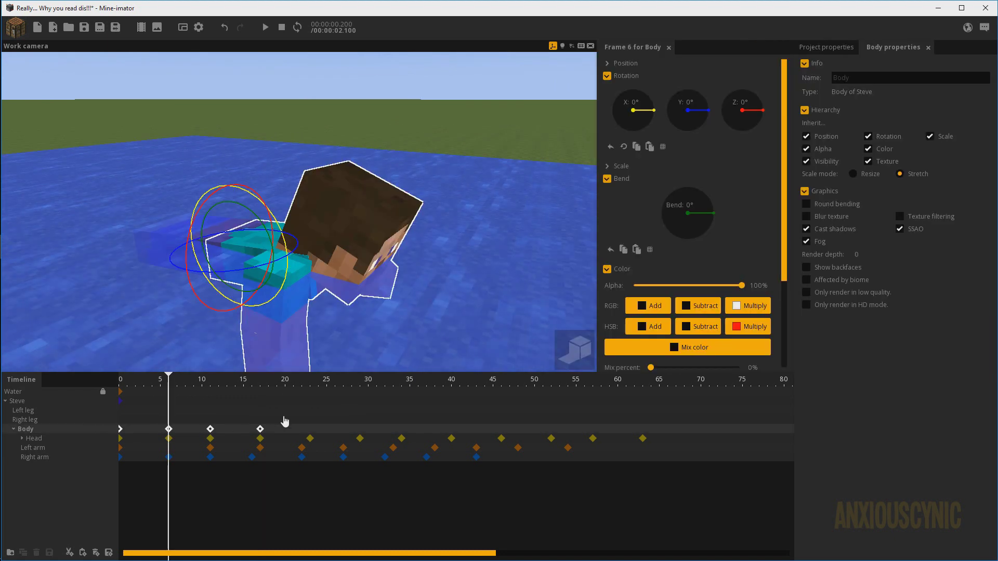
pyautogui.moveTo(309, 430); pyautogui.dragTo(300, 425)
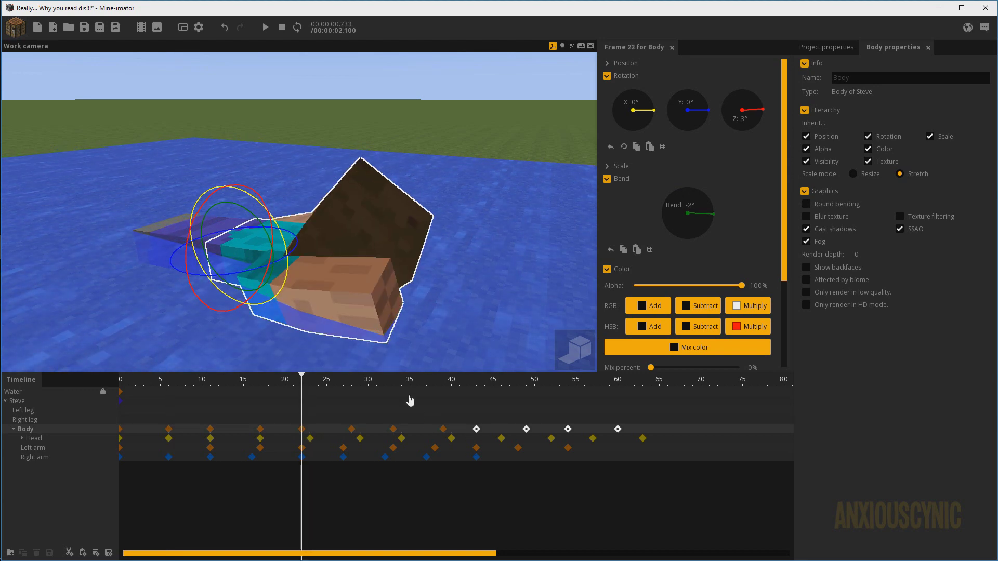
# Play the animation and check the repeated body motion from the side
pyautogui.press('space')
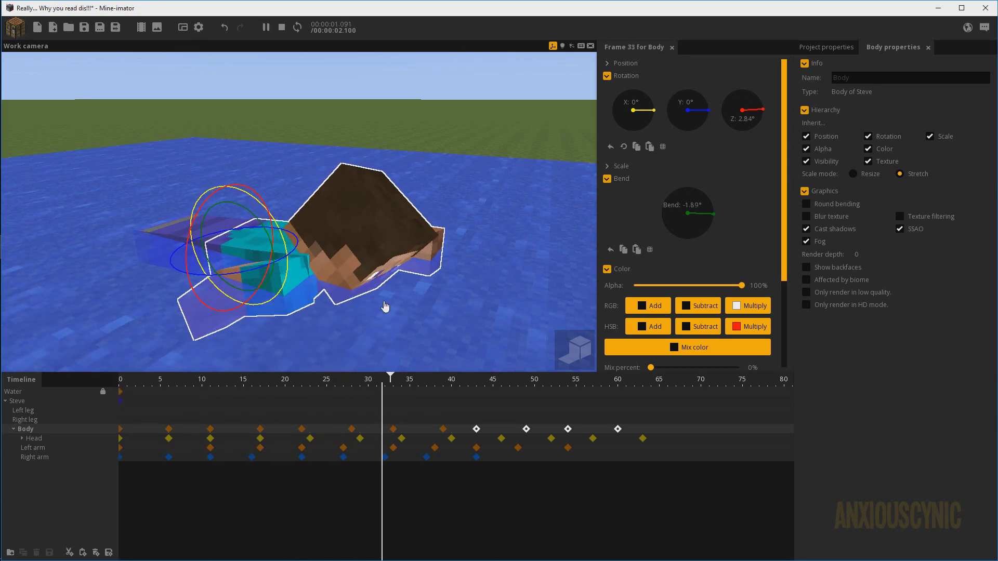
pyautogui.moveTo(409, 243); pyautogui.dragTo(412, 242)
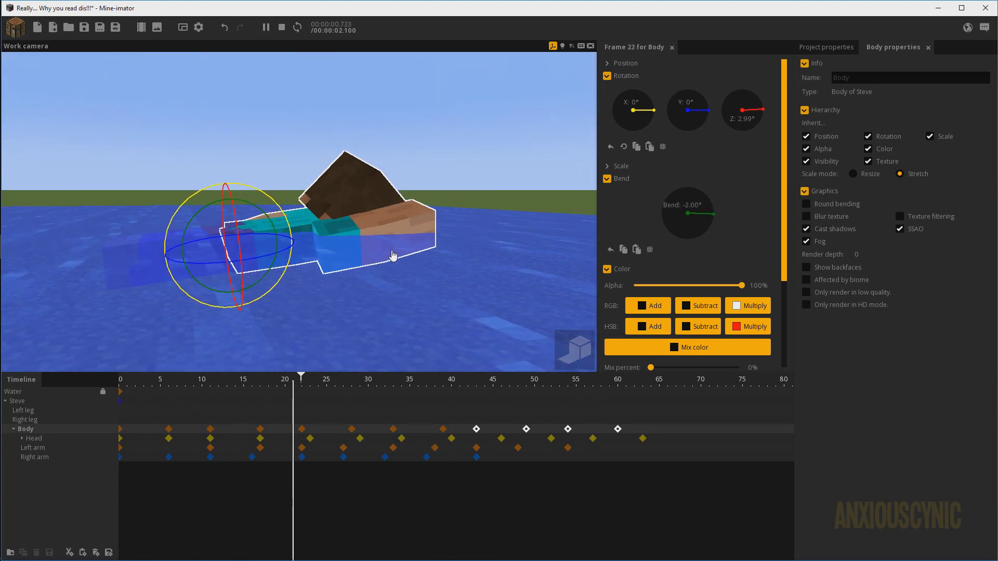
pyautogui.press('space')
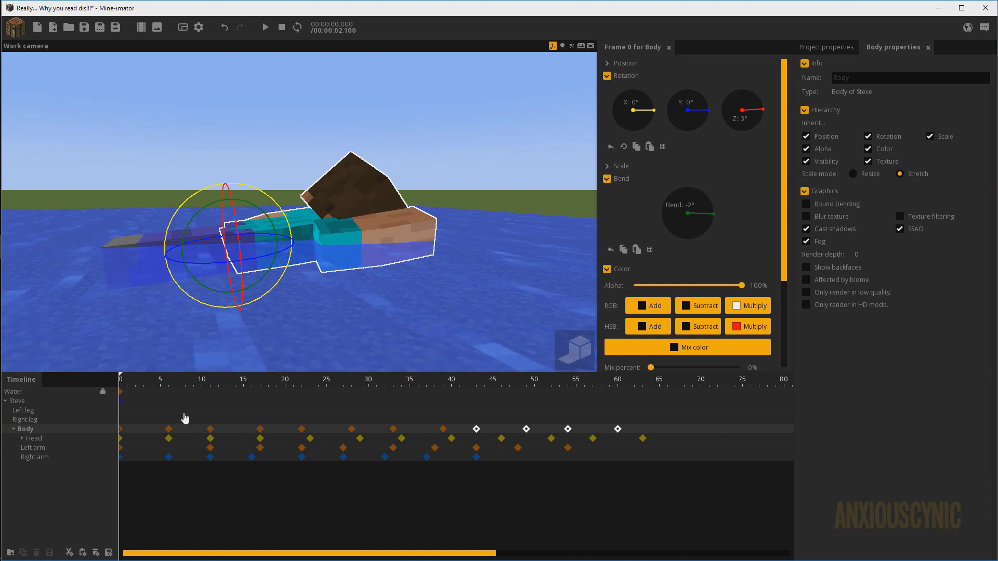
# Add a keyframe for the right leg at frame 0
pyautogui.click(127, 420)
pyautogui.moveTo(127, 420); pyautogui.dragTo(118, 419)
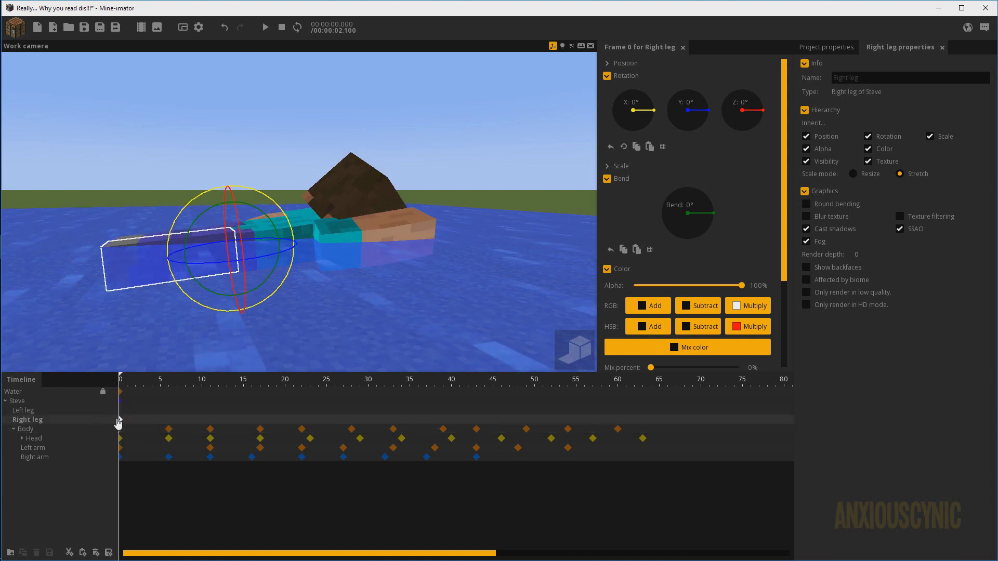
pyautogui.moveTo(374, 289); pyautogui.dragTo(375, 286)
pyautogui.scroll(3, 375, 286)
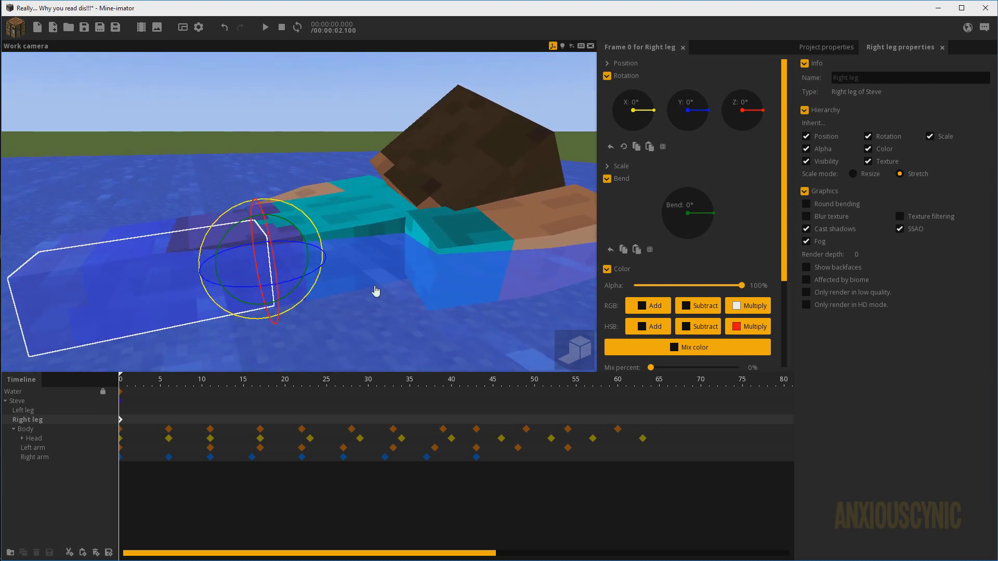
pyautogui.click(168, 429)
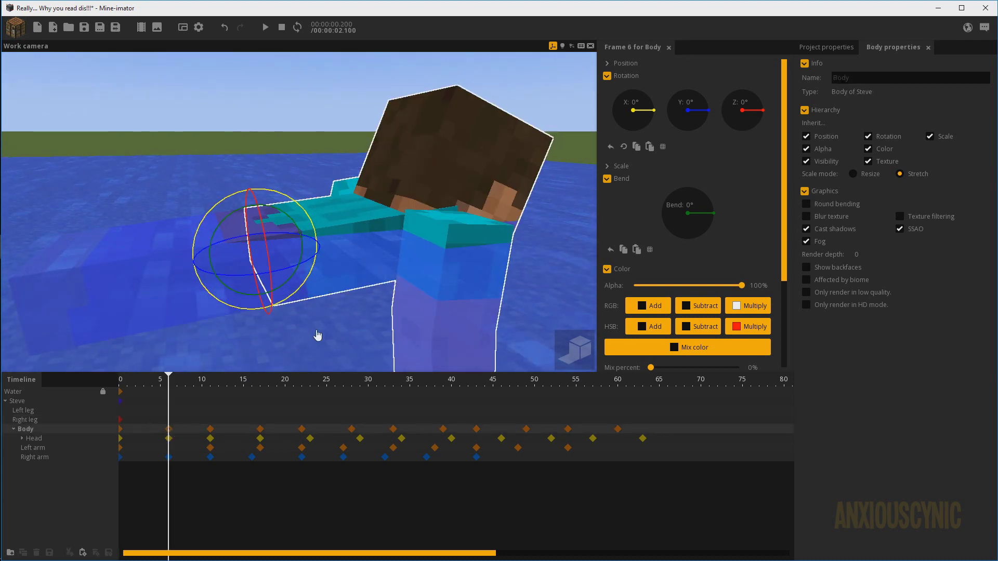
pyautogui.click(121, 419)
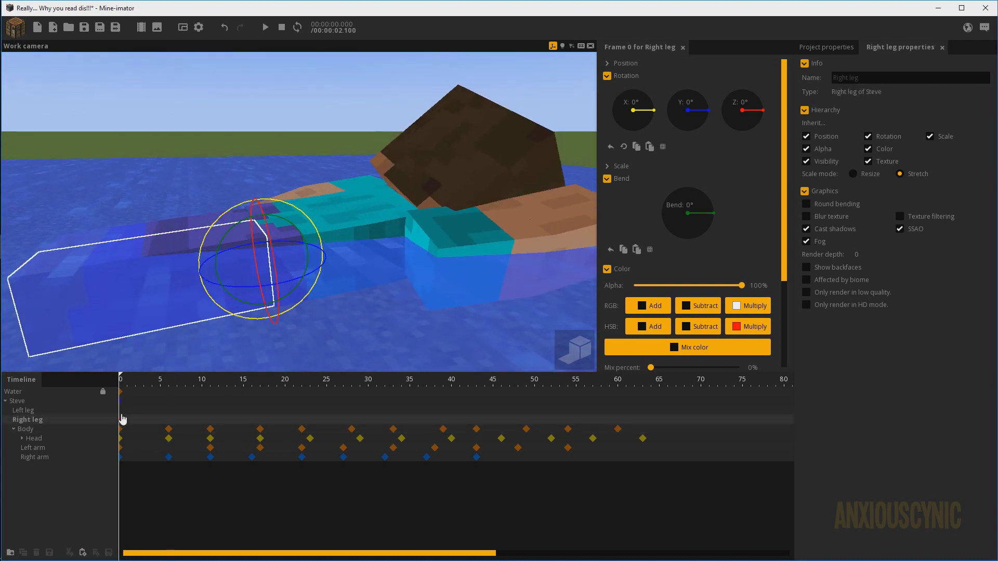
# Select the left leg at frame 0 and examine its pose beside the right leg
pyautogui.click(121, 411)
pyautogui.scroll(-2, 402, 206)
pyautogui.moveTo(401, 207); pyautogui.dragTo(402, 198)
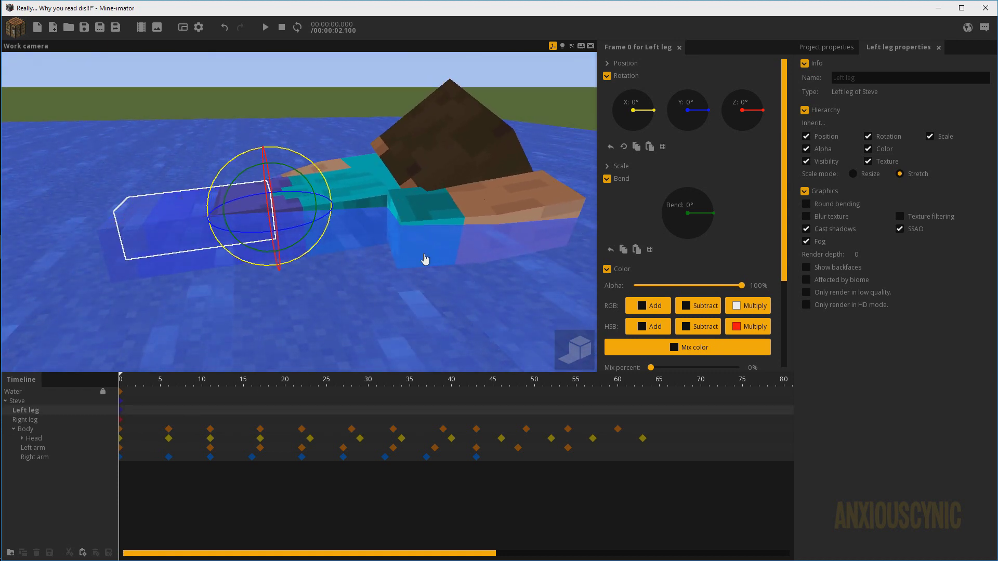
pyautogui.moveTo(418, 254)
pyautogui.mouseDown()
pyautogui.moveTo(419, 235)
pyautogui.moveTo(442, 259)
pyautogui.moveTo(434, 264)
pyautogui.mouseUp()
pyautogui.moveTo(367, 259)
pyautogui.mouseDown()
pyautogui.moveTo(363, 273)
pyautogui.moveTo(366, 259)
pyautogui.mouseUp()
# Set the right leg's X rotation to -20° at frame 0
pyautogui.click(263, 261)
pyautogui.moveTo(437, 290); pyautogui.dragTo(452, 280, button='right')
pyautogui.moveTo(453, 281); pyautogui.dragTo(439, 271)
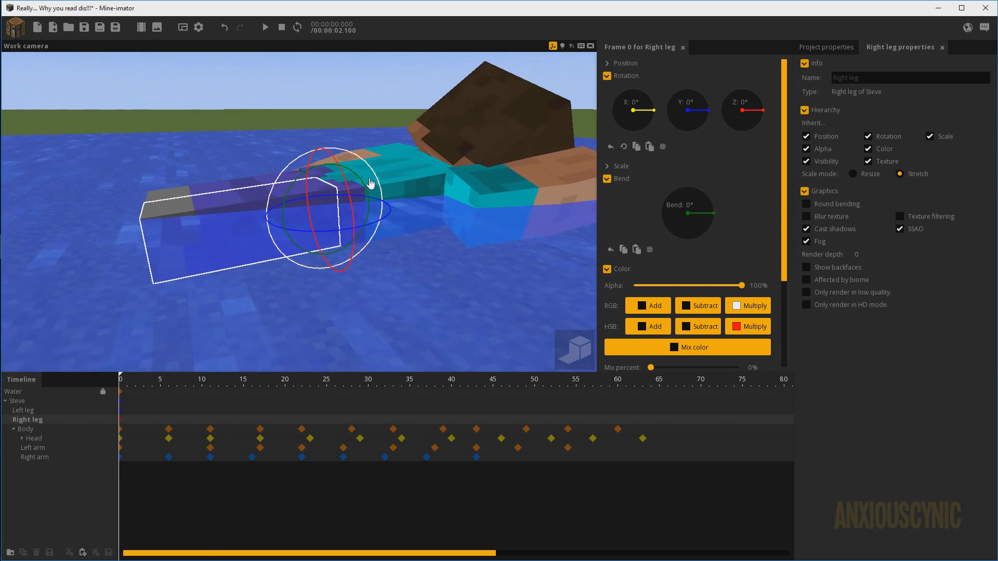
pyautogui.moveTo(366, 167); pyautogui.dragTo(349, 165)
pyautogui.write('-20')
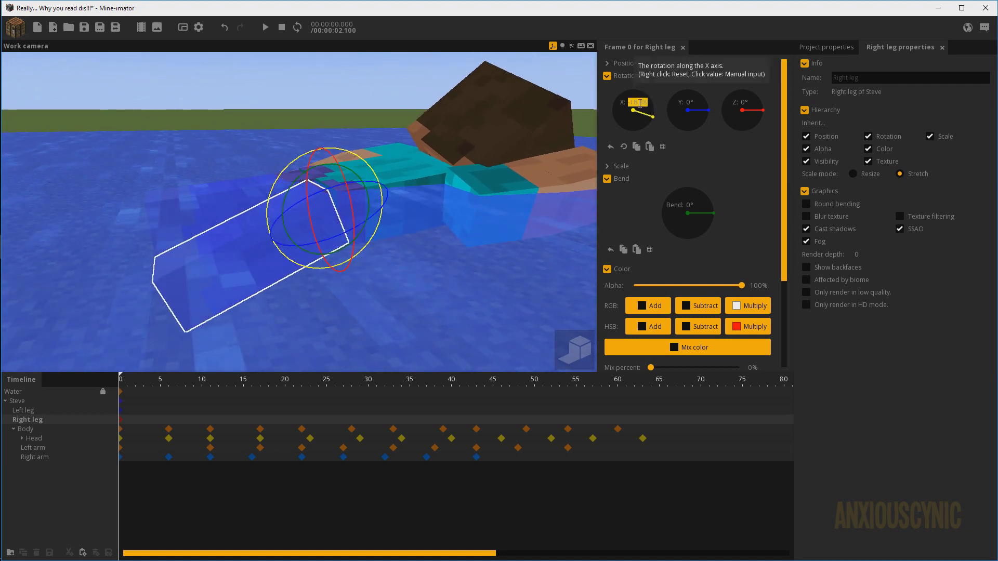
pyautogui.press('Return')
pyautogui.moveTo(276, 302); pyautogui.dragTo(275, 292)
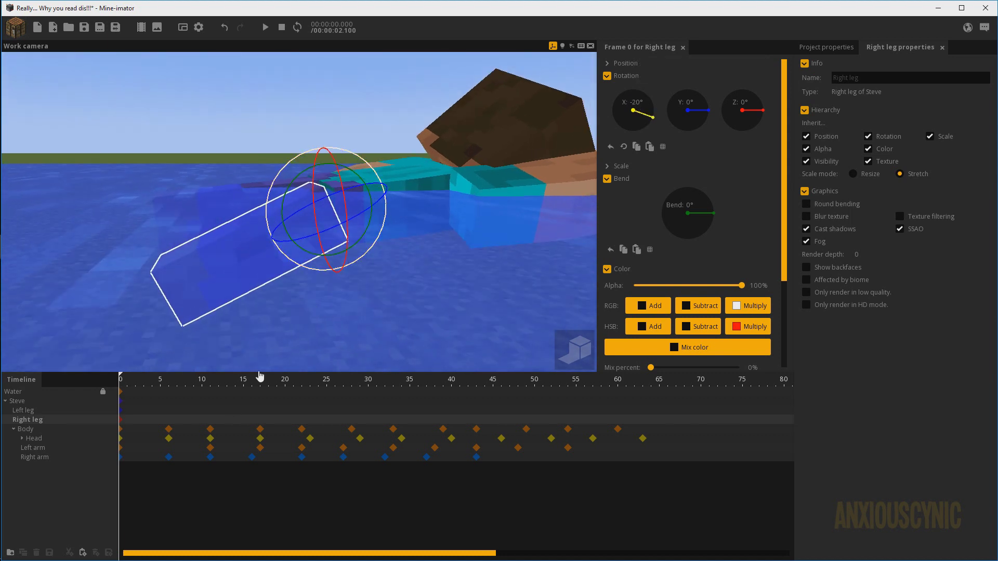
# Set the left leg's X rotation to 10° at frame 0
pyautogui.click(120, 410)
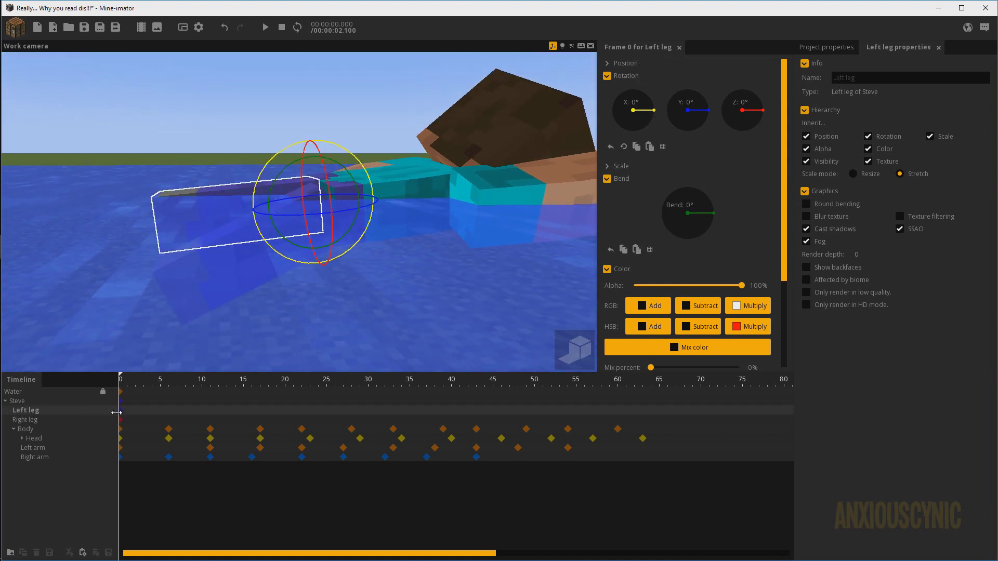
pyautogui.moveTo(349, 156); pyautogui.dragTo(357, 161)
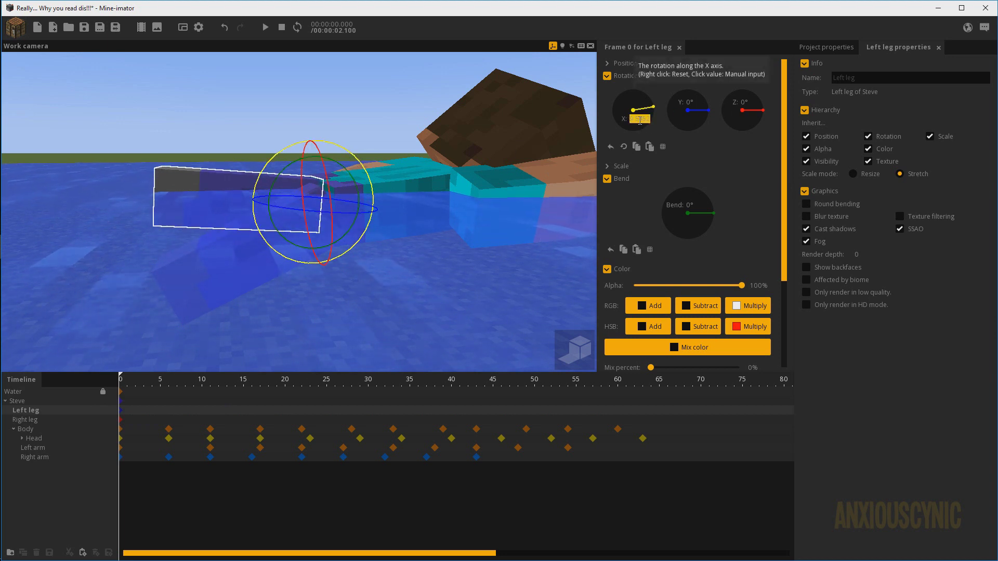
pyautogui.write('10')
pyautogui.press('Return')
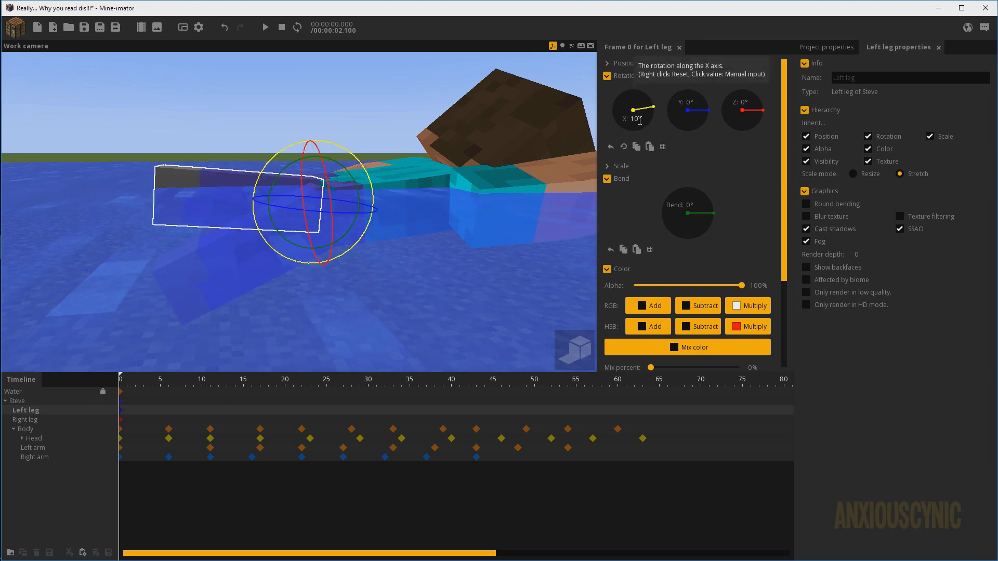
# Copy the left leg's frame 0 pose to the right leg at frame 10, and the right leg's frame 0 pose to the left leg there
pyautogui.click(121, 410)
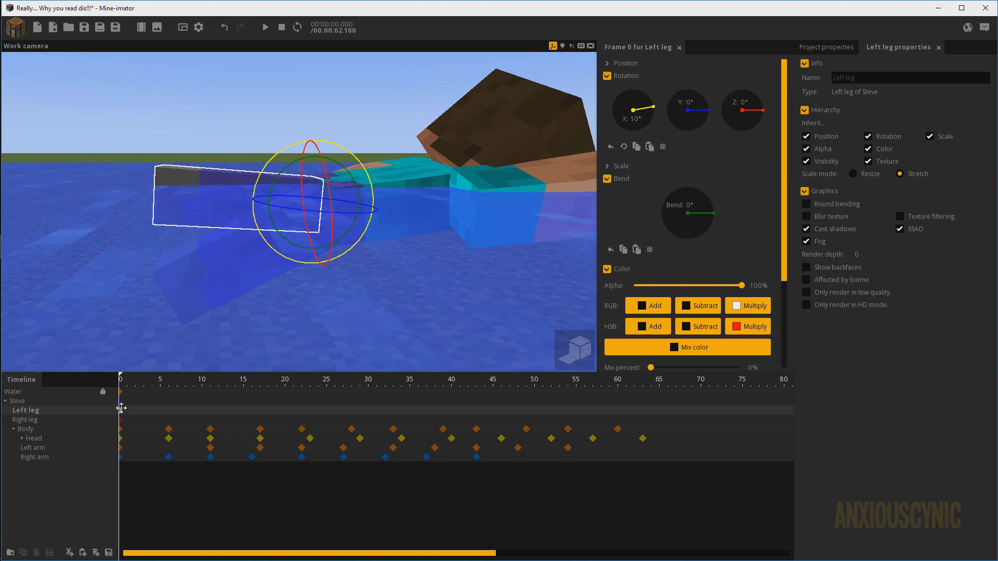
pyautogui.click(169, 420)
pyautogui.hotkey('ctrl', 'v')
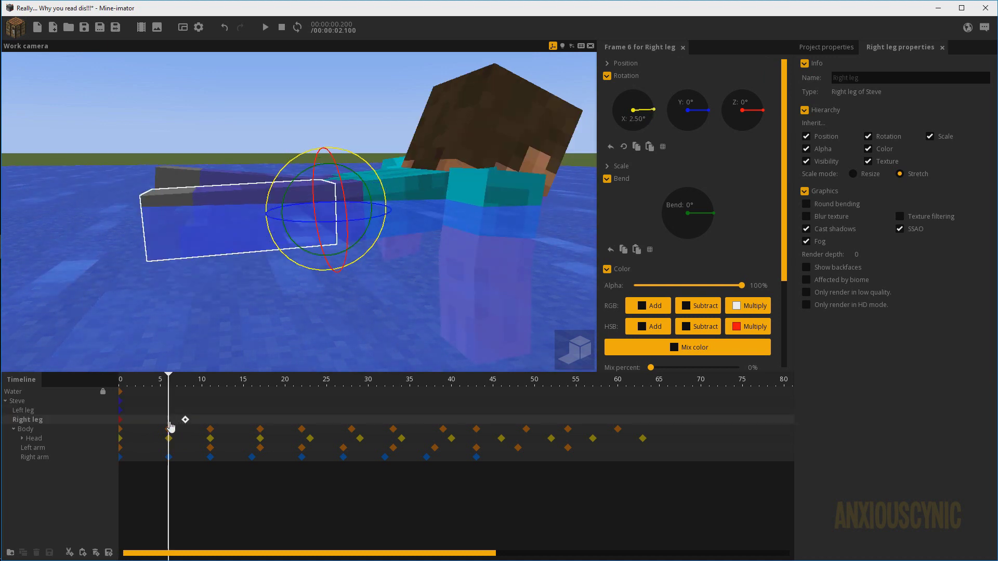
pyautogui.moveTo(185, 422); pyautogui.dragTo(202, 419)
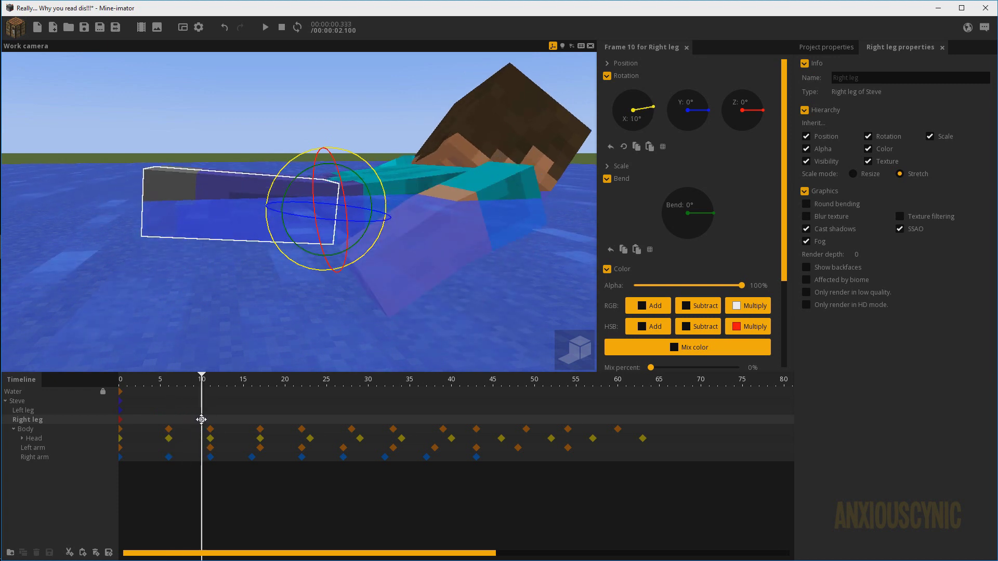
pyautogui.click(121, 419)
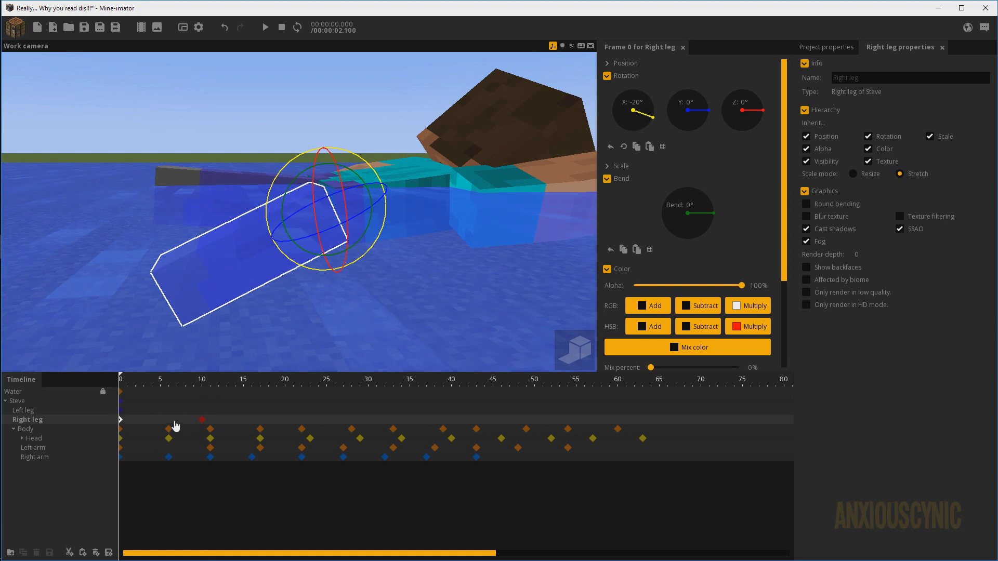
pyautogui.moveTo(201, 420); pyautogui.dragTo(202, 411)
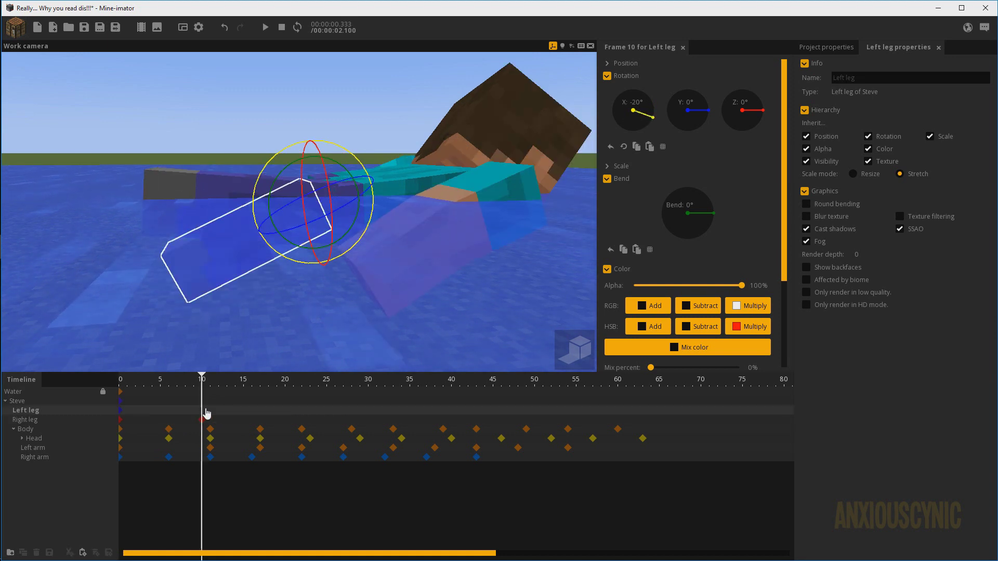
# Add a left leg keyframe at frame 5 with a bend of 15°
pyautogui.click(146, 387)
pyautogui.click(161, 425)
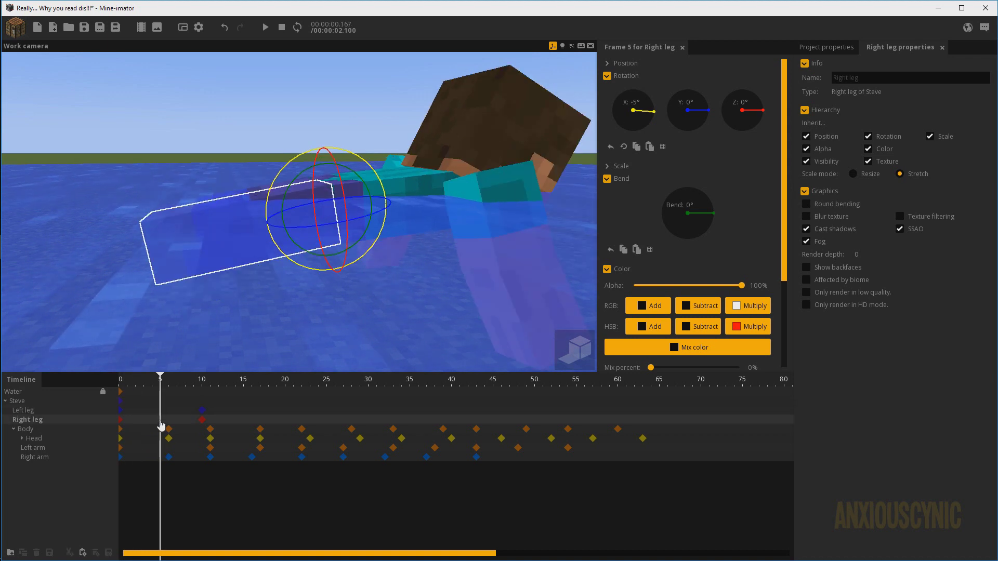
pyautogui.moveTo(159, 384); pyautogui.dragTo(140, 380)
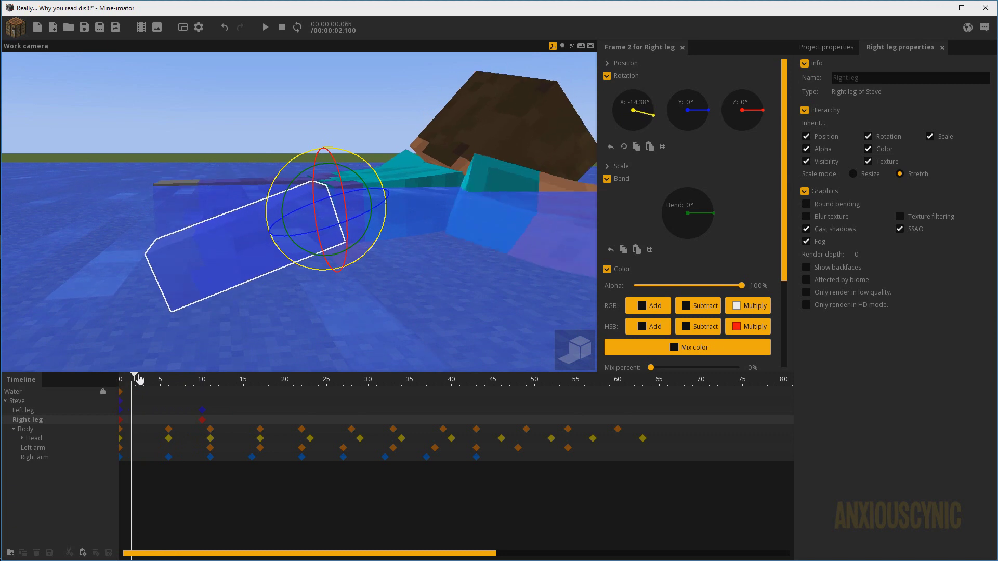
pyautogui.click(161, 411)
pyautogui.click(163, 415)
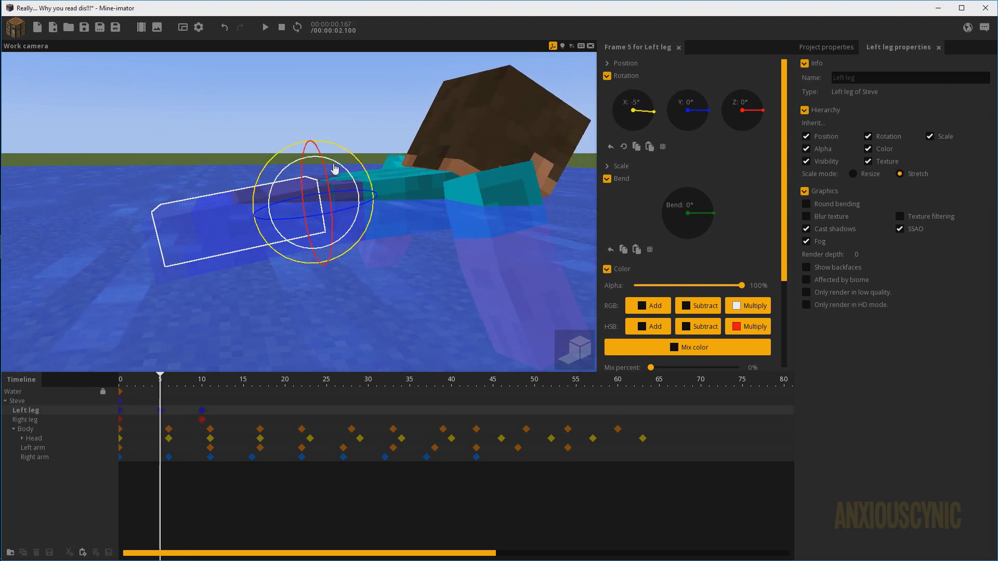
pyautogui.moveTo(675, 229)
pyautogui.mouseDown()
pyautogui.moveTo(667, 231)
pyautogui.moveTo(694, 221)
pyautogui.mouseUp()
pyautogui.click(693, 221)
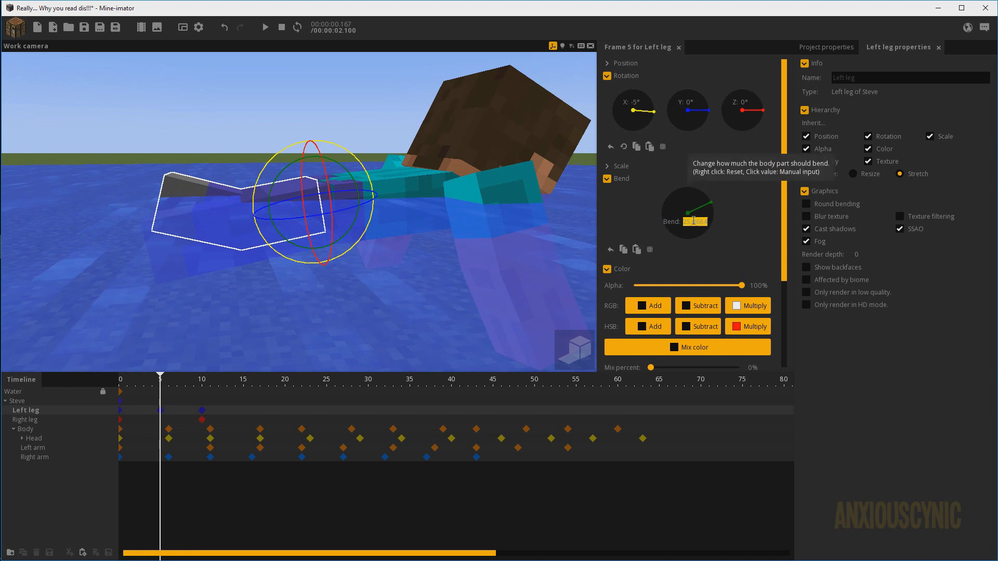
pyautogui.write('15')
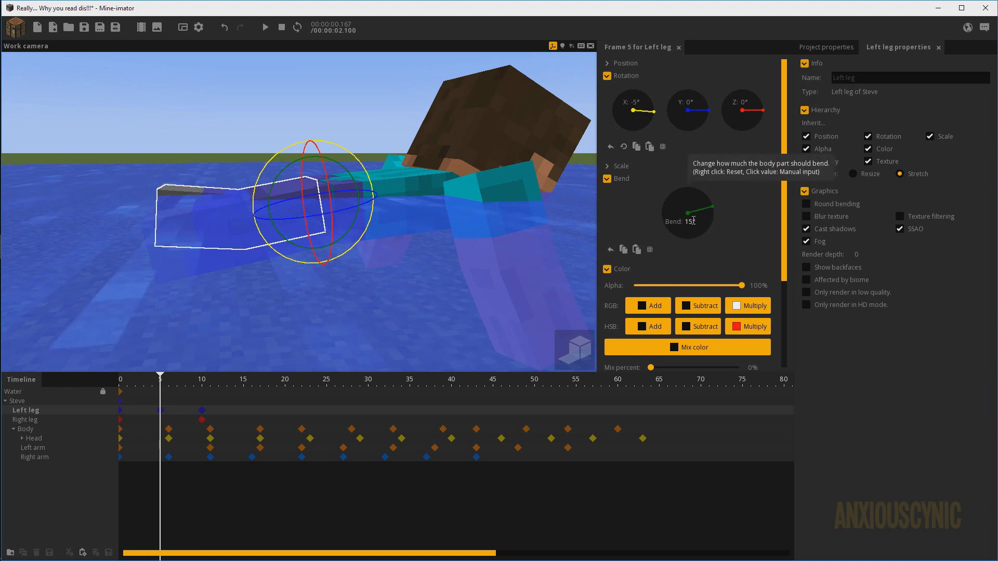
# Duplicate both legs' keyframes from frames 0 to 10 onto frames 20 to 30
pyautogui.click(244, 420)
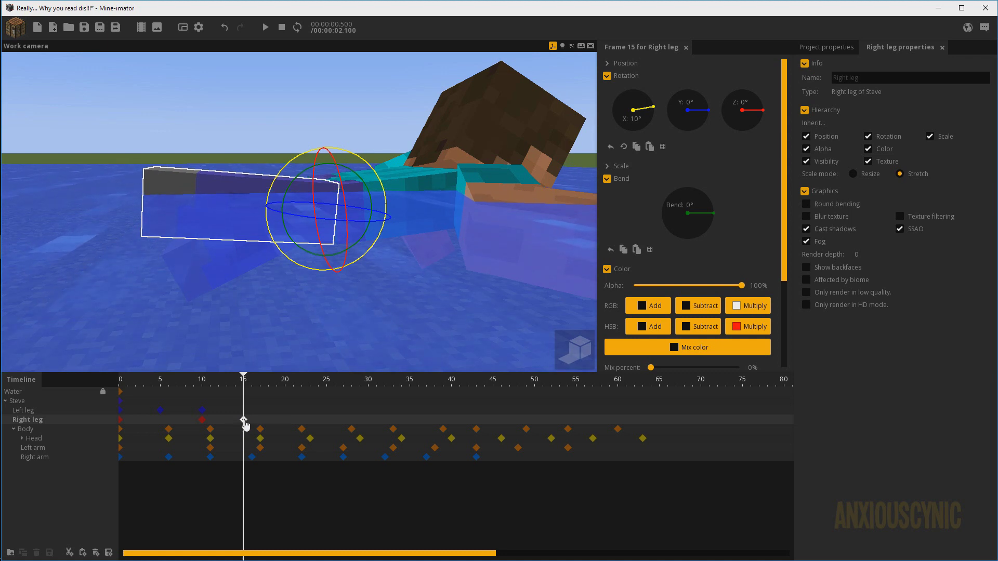
pyautogui.press('Delete')
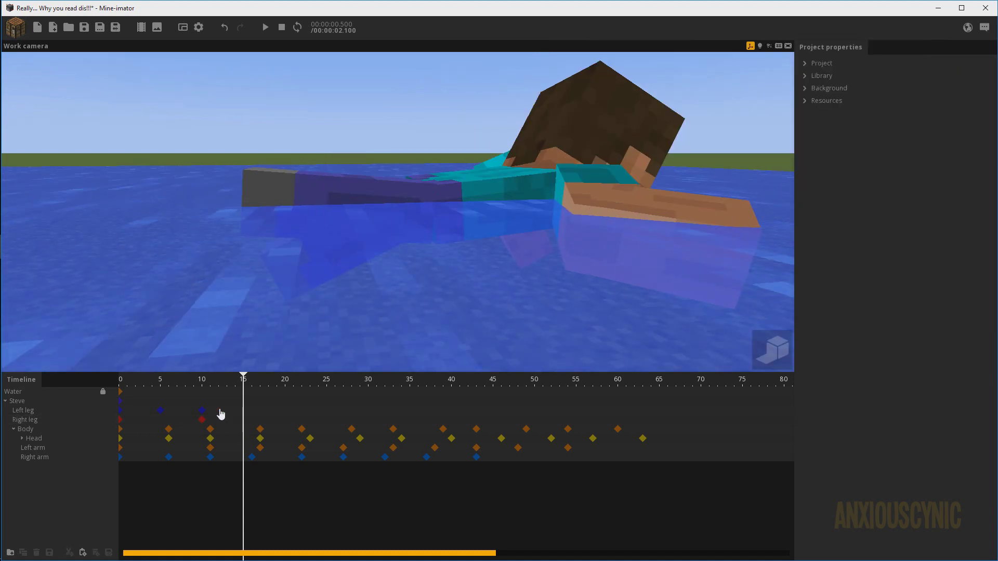
pyautogui.moveTo(223, 409); pyautogui.dragTo(127, 421)
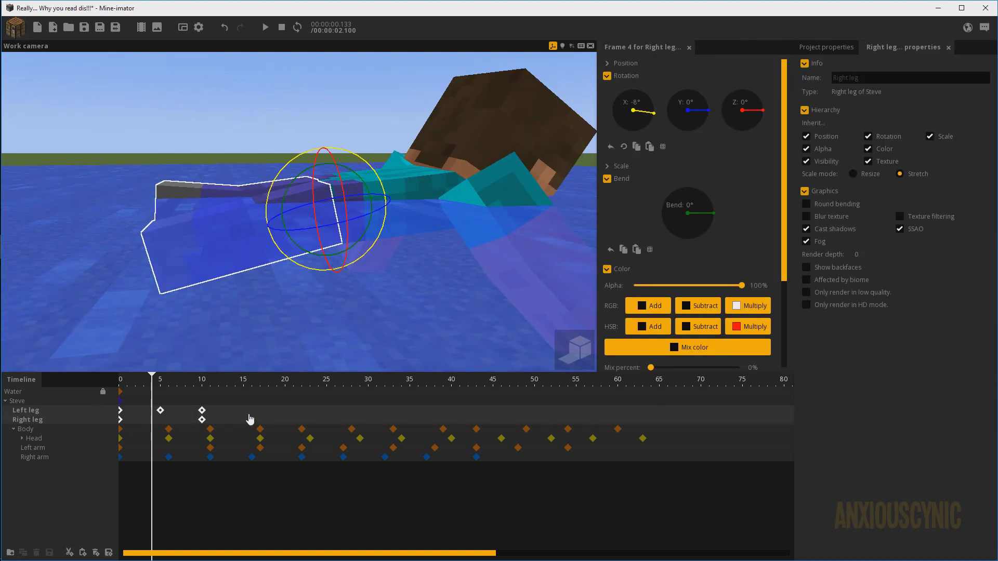
pyautogui.hotkey('ctrl', 'v')
pyautogui.moveTo(195, 385); pyautogui.dragTo(225, 385)
# Add a right leg keyframe at frame 15 with a bend of 15°
pyautogui.click(244, 423)
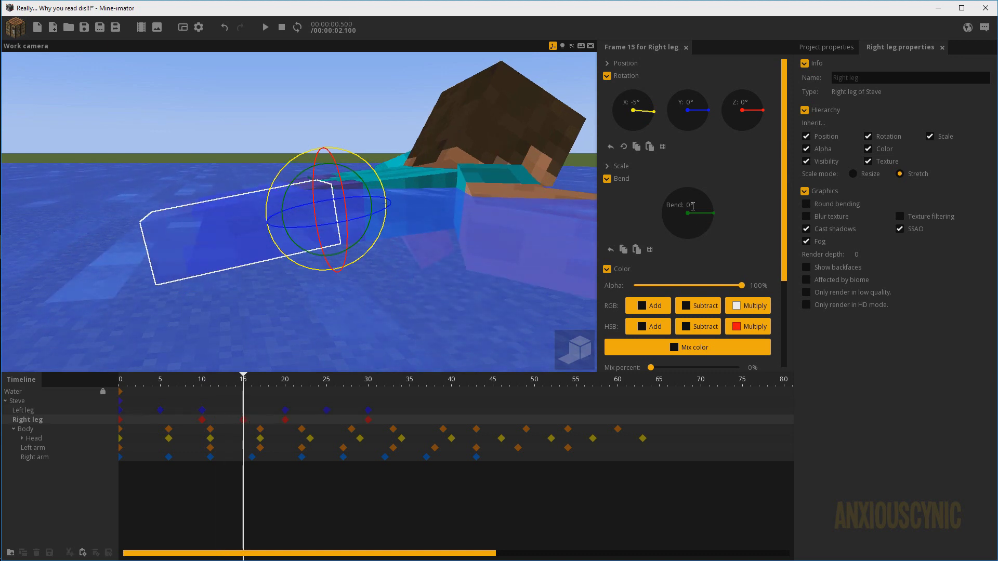
pyautogui.click(693, 206)
pyautogui.write('15')
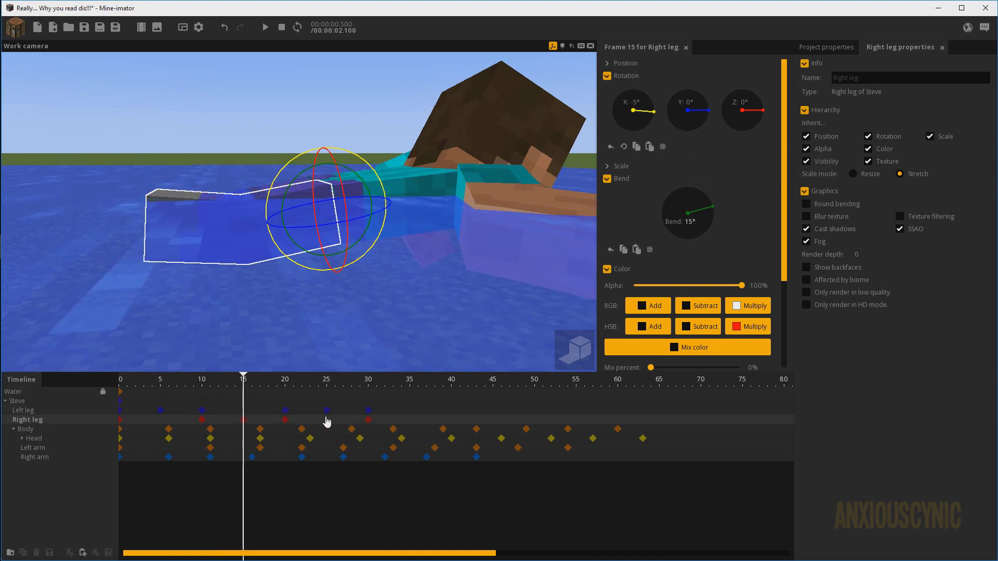
pyautogui.moveTo(276, 386)
pyautogui.mouseDown()
pyautogui.moveTo(95, 380)
pyautogui.moveTo(345, 387)
pyautogui.moveTo(147, 380)
pyautogui.moveTo(259, 384)
pyautogui.mouseUp()
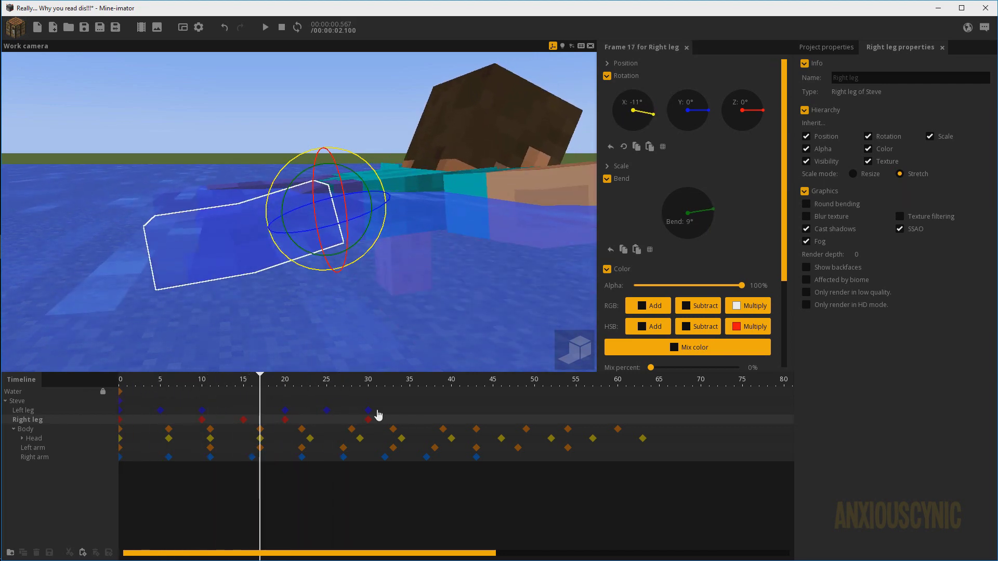
# Duplicate both legs' keyframes from frames 15 to 30 onto frames 35 to 50 and again onto frames 55 to 70
pyautogui.moveTo(385, 410); pyautogui.dragTo(239, 424)
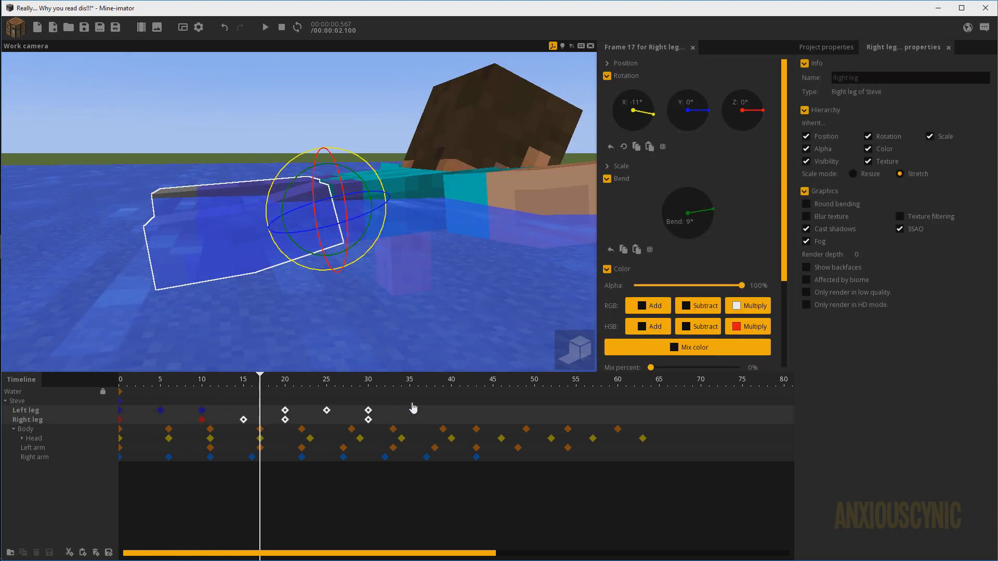
pyautogui.hotkey('ctrl', 'v')
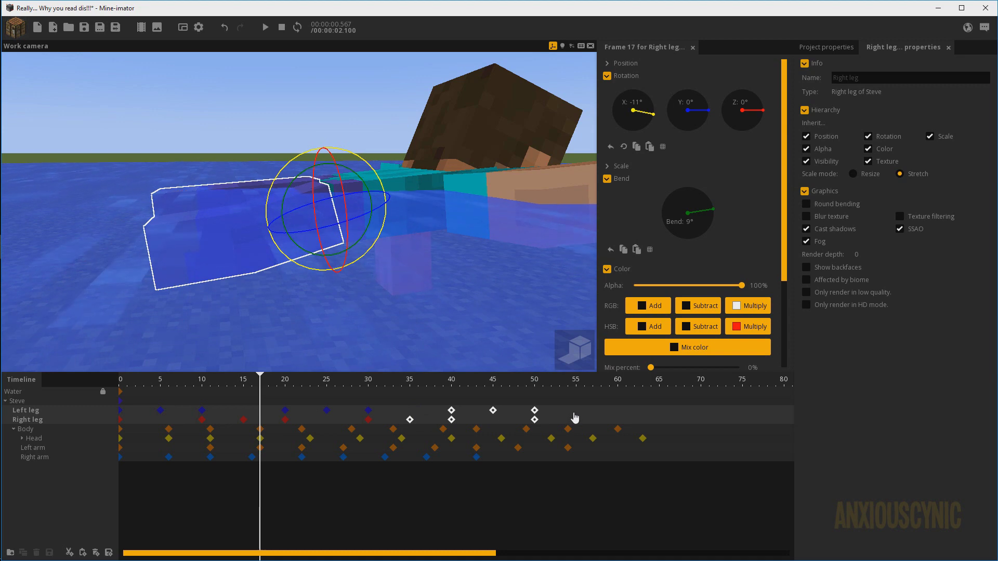
pyautogui.hotkey('ctrl', 'v')
# Play the animation from frame 0 in a wider view and check the leg kicks together with the arm strokes
pyautogui.moveTo(410, 388); pyautogui.dragTo(118, 386)
pyautogui.press('s')
pyautogui.moveTo(387, 292)
pyautogui.mouseDown(button='right')
pyautogui.moveTo(427, 189)
pyautogui.moveTo(444, 195)
pyautogui.mouseUp(button='right')
pyautogui.click(438, 175)
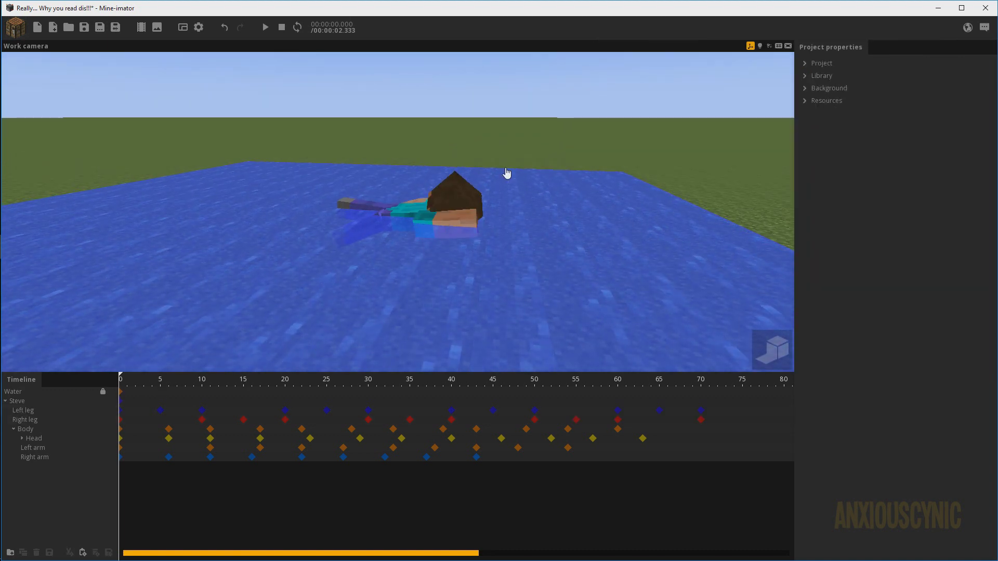
pyautogui.press('space')
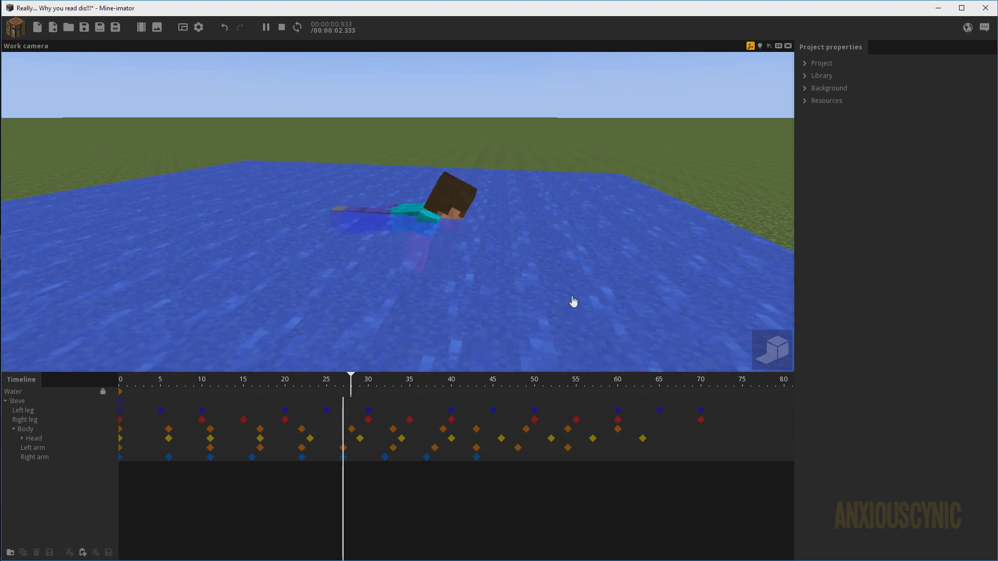
pyautogui.press('space')
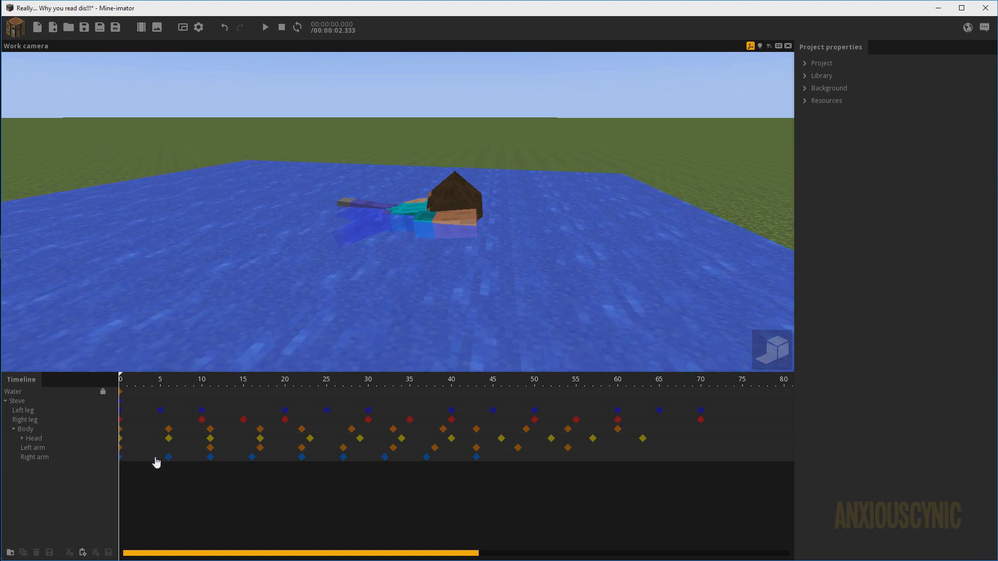
# Duplicate the arm stroke keyframes, placing the right arm's copies at frames 48 to 85 and the left arm's at frames 59 to 96
pyautogui.moveTo(156, 463); pyautogui.dragTo(241, 454)
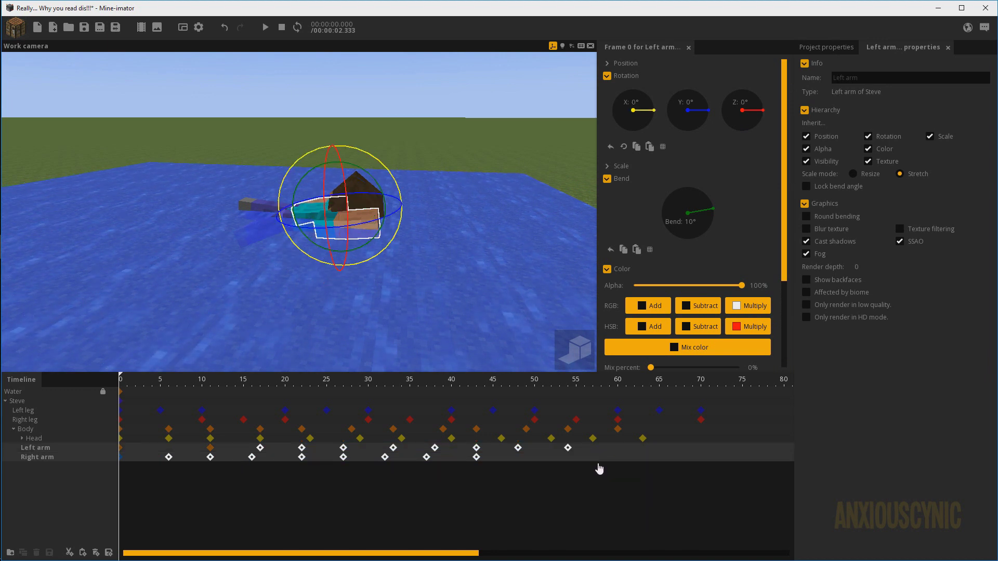
pyautogui.hotkey('ctrl', 'v')
pyautogui.keyDown('ctrl'); pyautogui.scroll(-4, 614, 470); pyautogui.keyUp('ctrl')
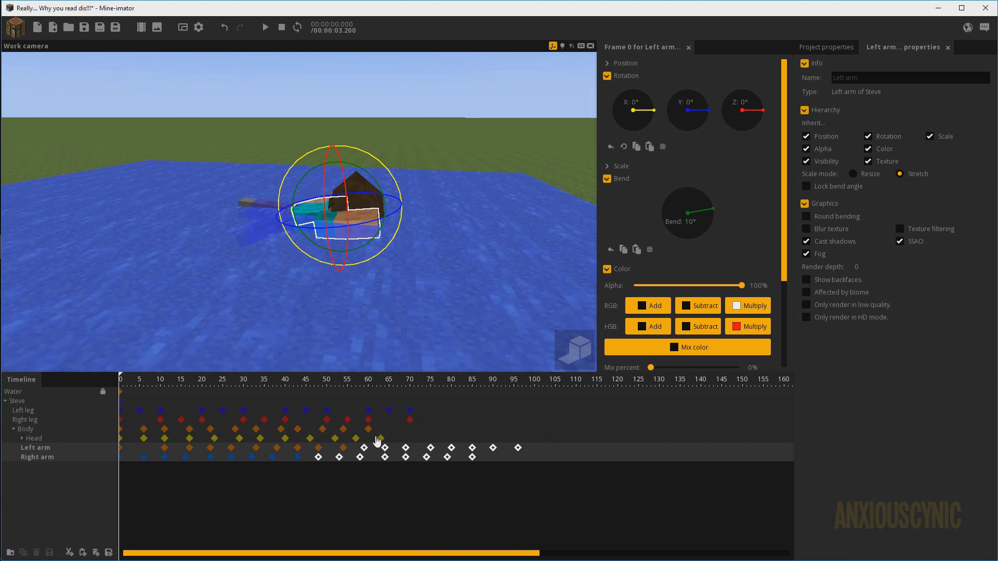
# Play the animation from the front and check the arm strokes and head turns
pyautogui.press('space')
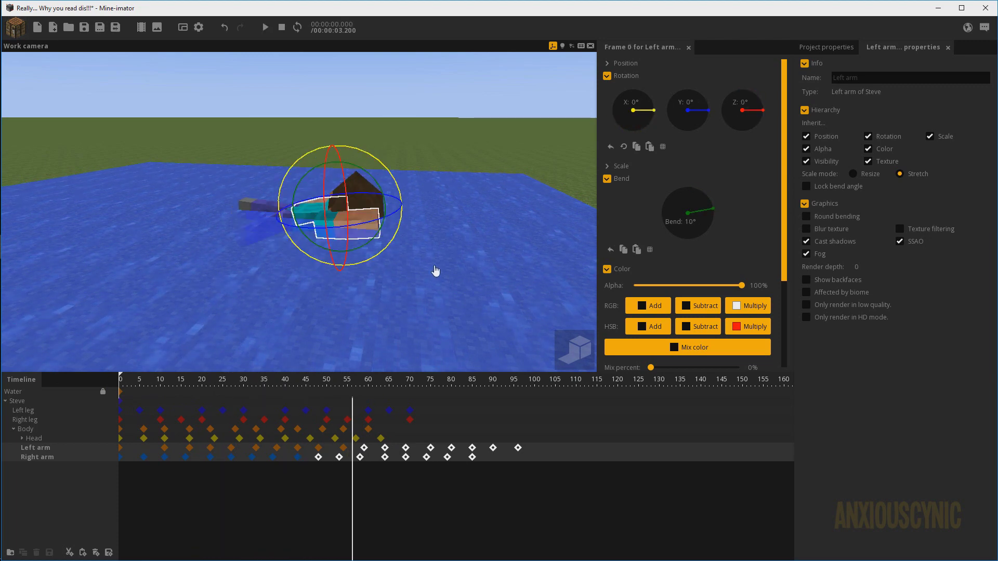
pyautogui.press('space')
pyautogui.click(526, 246)
pyautogui.moveTo(526, 246); pyautogui.dragTo(525, 245)
pyautogui.press('space')
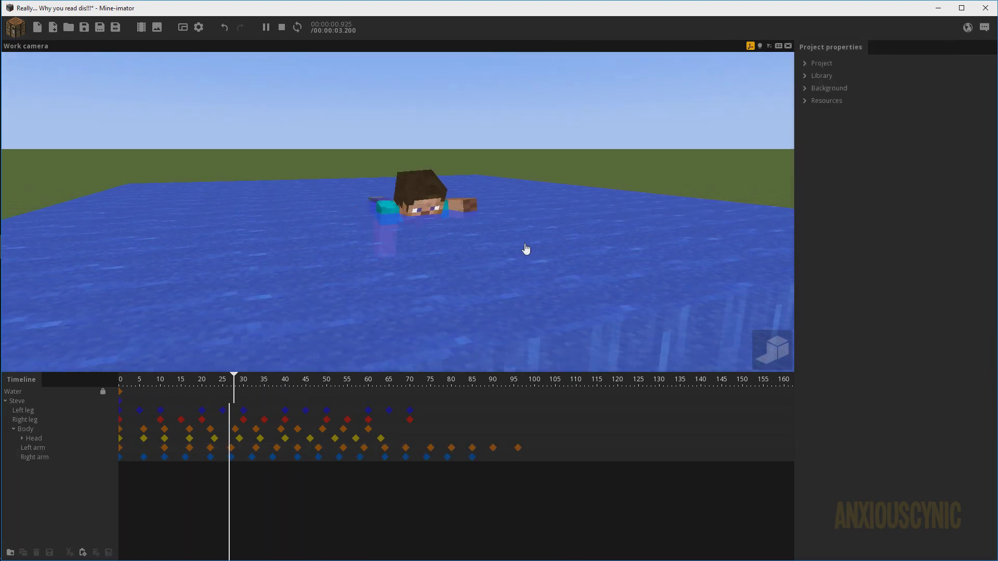
pyautogui.press('space')
pyautogui.press('space')
pyautogui.press('space')
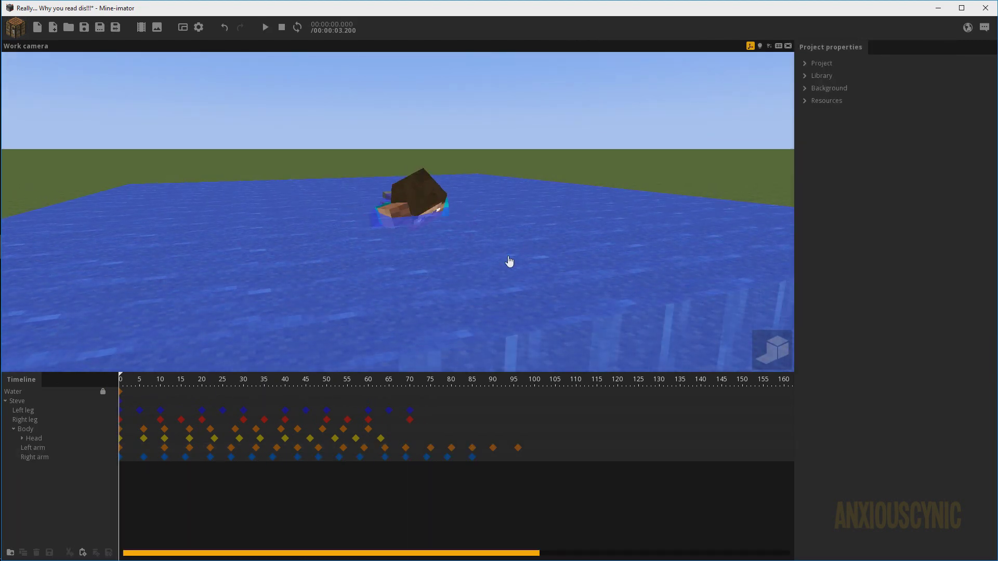
# Delete the head keyframes at frames 6, 17, 29, 40, 52 and 63, and save the project
pyautogui.click(144, 438)
pyautogui.moveTo(414, 280); pyautogui.dragTo(444, 281)
pyautogui.scroll(4, 414, 281)
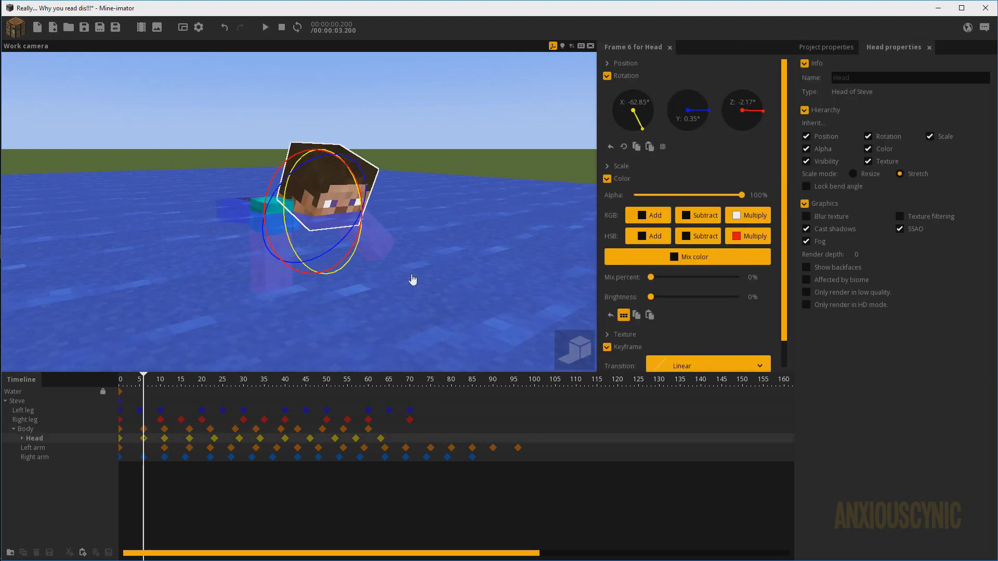
pyautogui.click(142, 439)
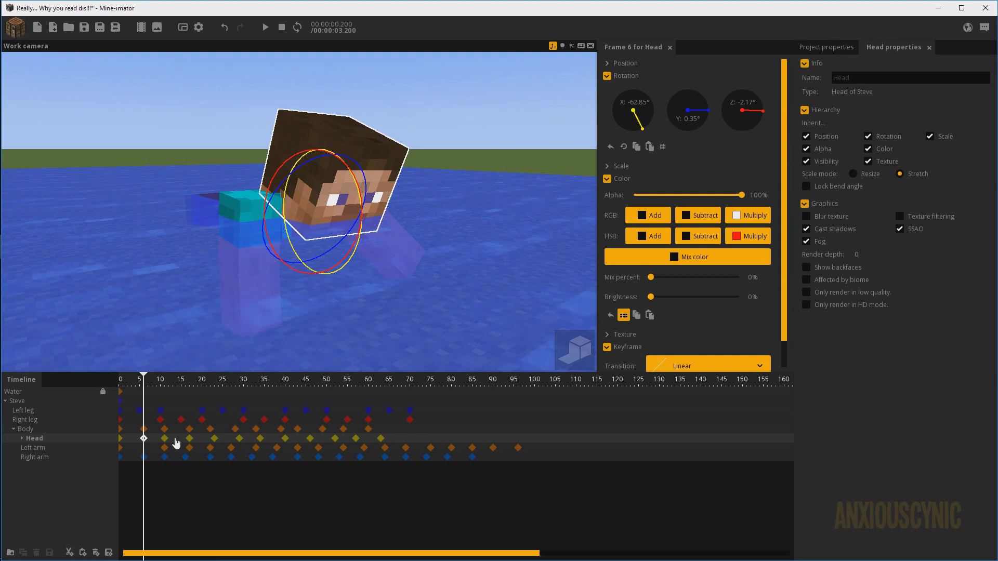
pyautogui.click(191, 440)
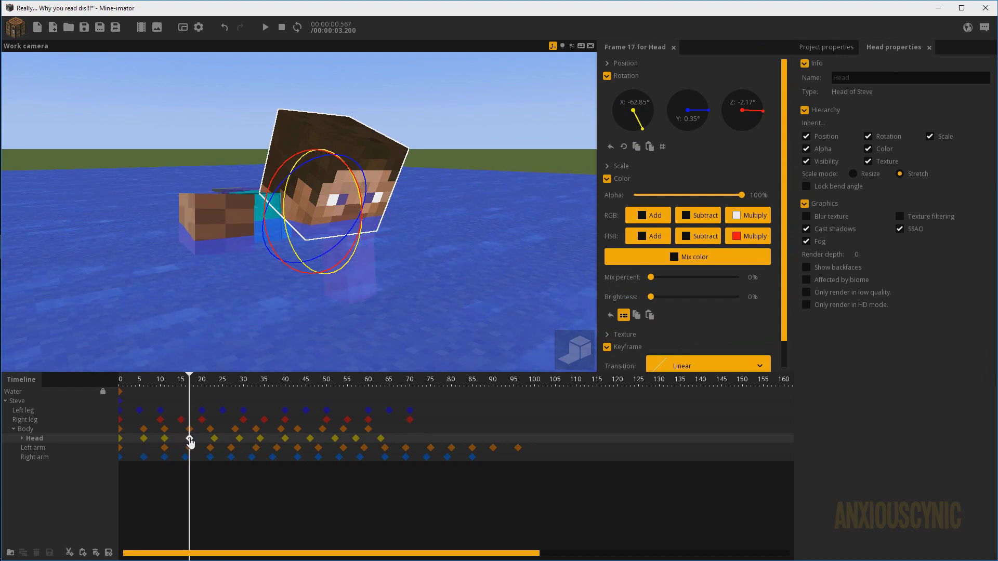
pyautogui.keyDown('shift'); pyautogui.click(144, 439); pyautogui.keyUp('shift')
pyautogui.keyDown('shift'); pyautogui.click(238, 440); pyautogui.keyUp('shift')
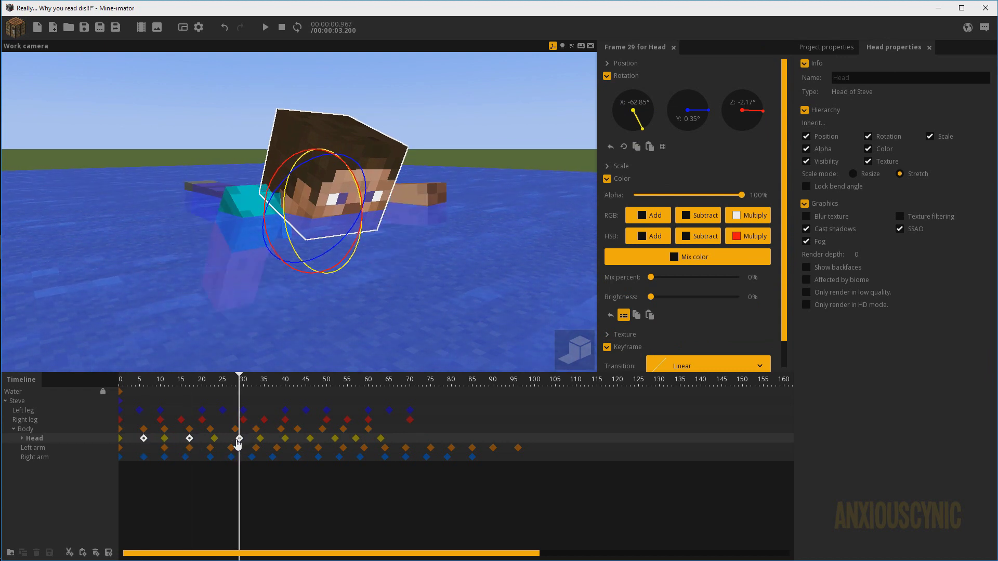
pyautogui.keyDown('shift'); pyautogui.click(286, 440); pyautogui.keyUp('shift')
pyautogui.keyDown('shift'); pyautogui.click(336, 440); pyautogui.keyUp('shift')
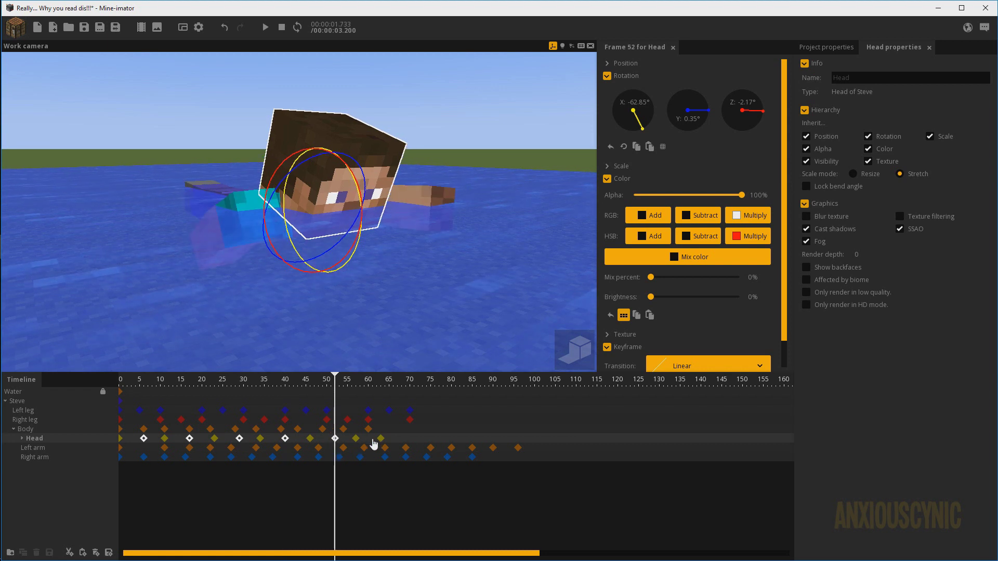
pyautogui.keyDown('shift'); pyautogui.click(381, 439); pyautogui.keyUp('shift')
pyautogui.press('Delete')
pyautogui.hotkey('ctrl', 's')
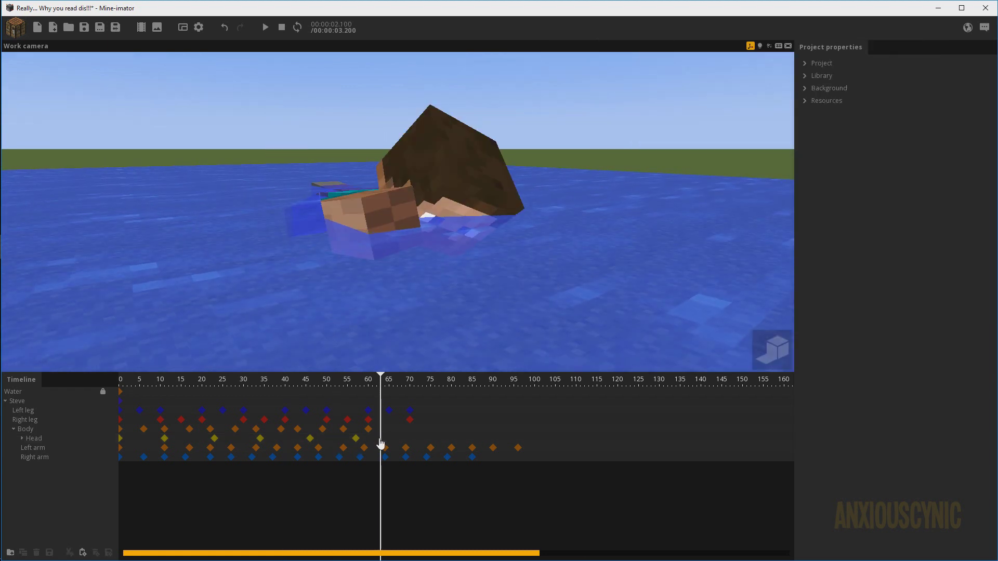
# Play the animation from frame 0 and check the reduced head turns from near the front and farther away
pyautogui.moveTo(232, 381); pyautogui.dragTo(72, 381)
pyautogui.press('space')
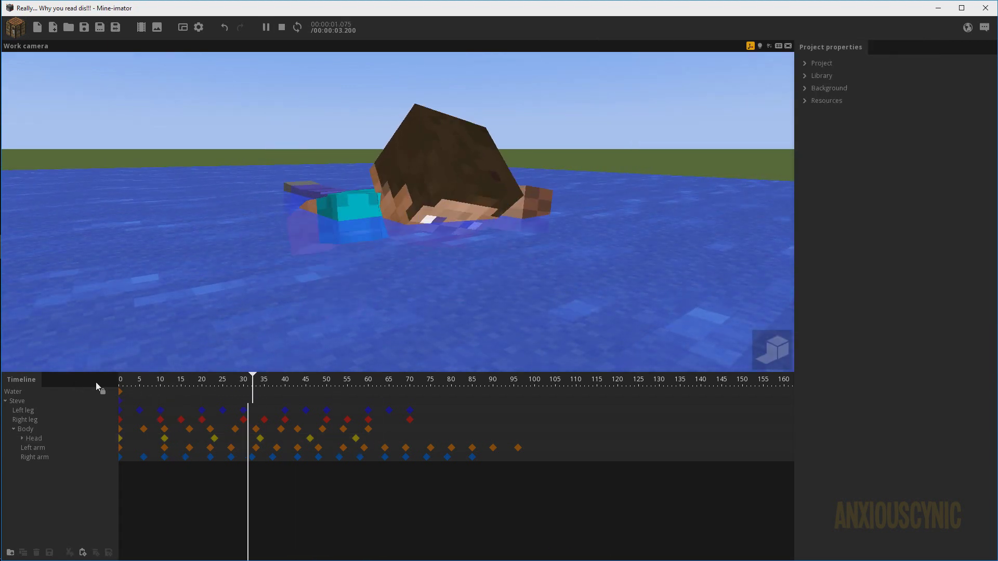
pyautogui.moveTo(461, 227)
pyautogui.mouseDown()
pyautogui.moveTo(454, 240)
pyautogui.moveTo(461, 227)
pyautogui.mouseUp()
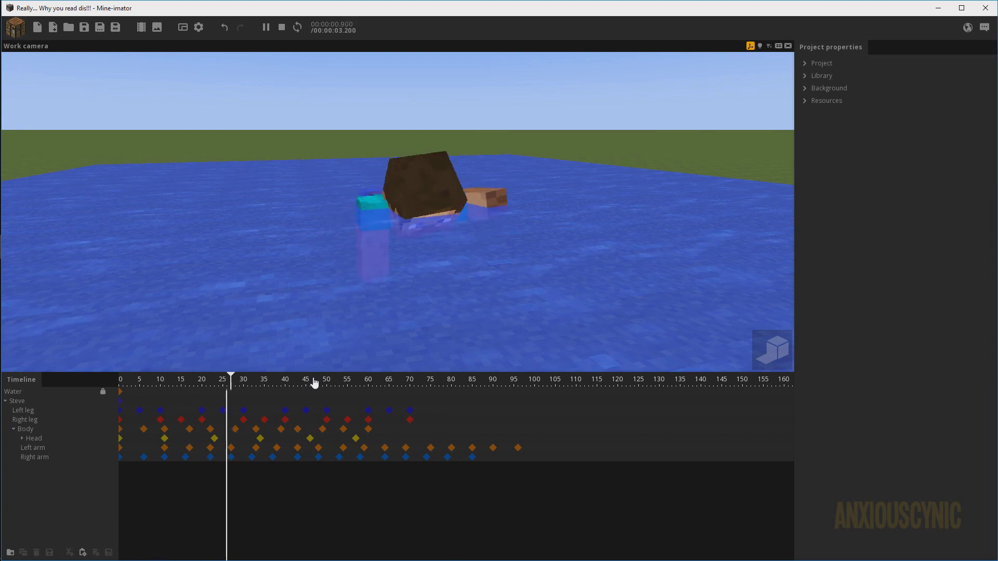
pyautogui.press('space')
pyautogui.press('space')
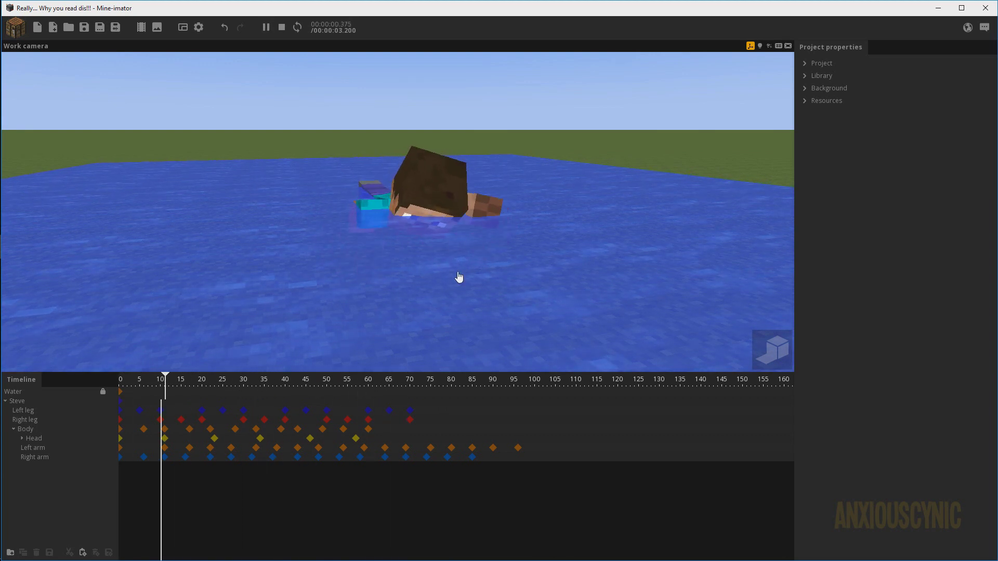
pyautogui.press('space')
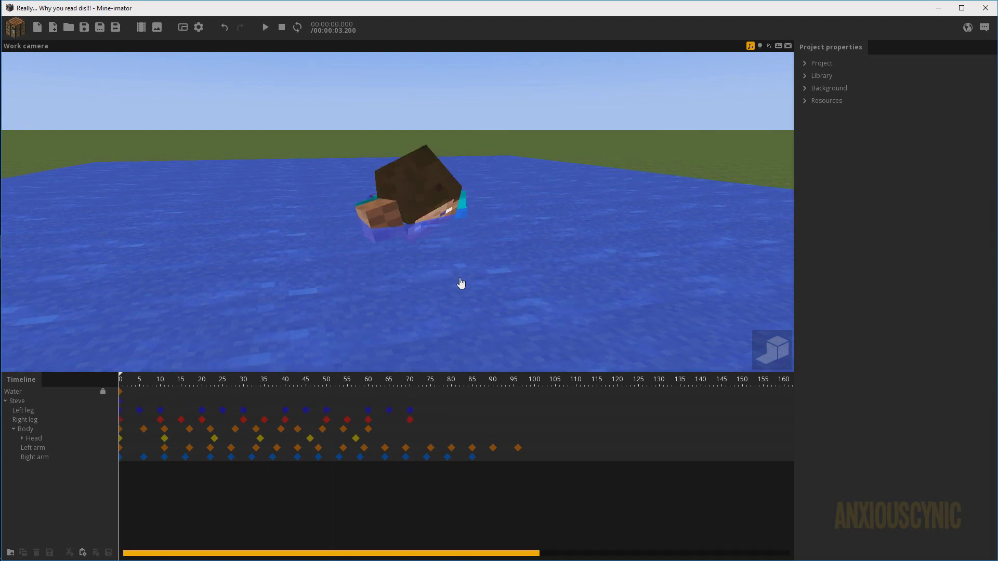
# Try the Ease in and out (sine) transition on all left and right arm keyframes, play the animation, and undo the change
pyautogui.click(95, 458)
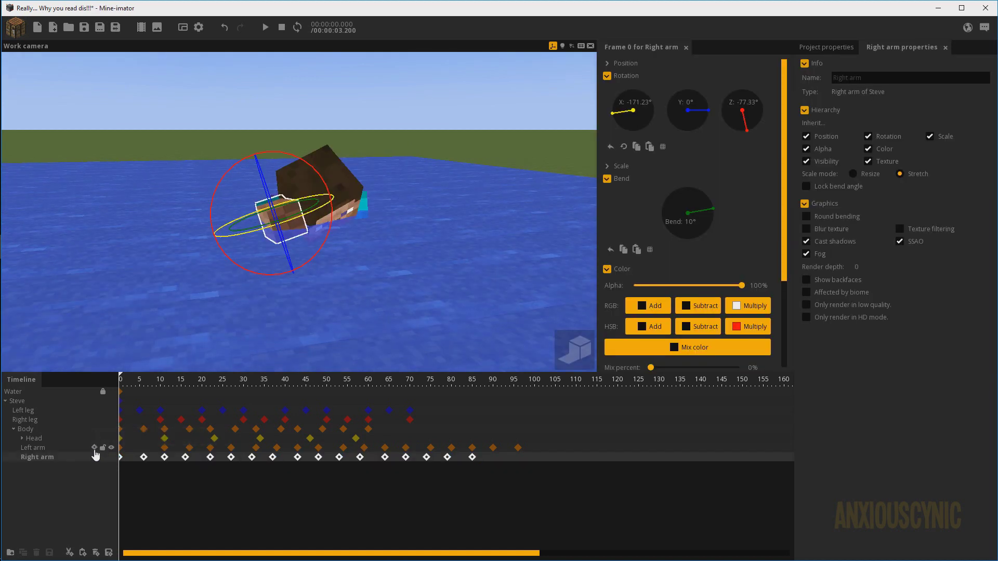
pyautogui.keyDown('shift'); pyautogui.click(94, 448); pyautogui.keyUp('shift')
pyautogui.moveTo(786, 255); pyautogui.dragTo(753, 374)
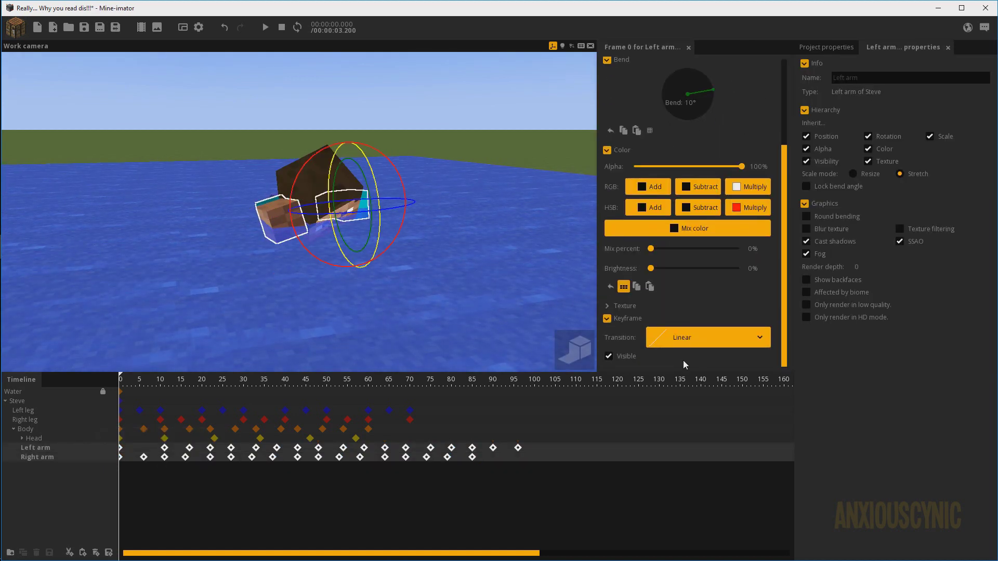
pyautogui.click(682, 343)
pyautogui.scroll(-2, 703, 480)
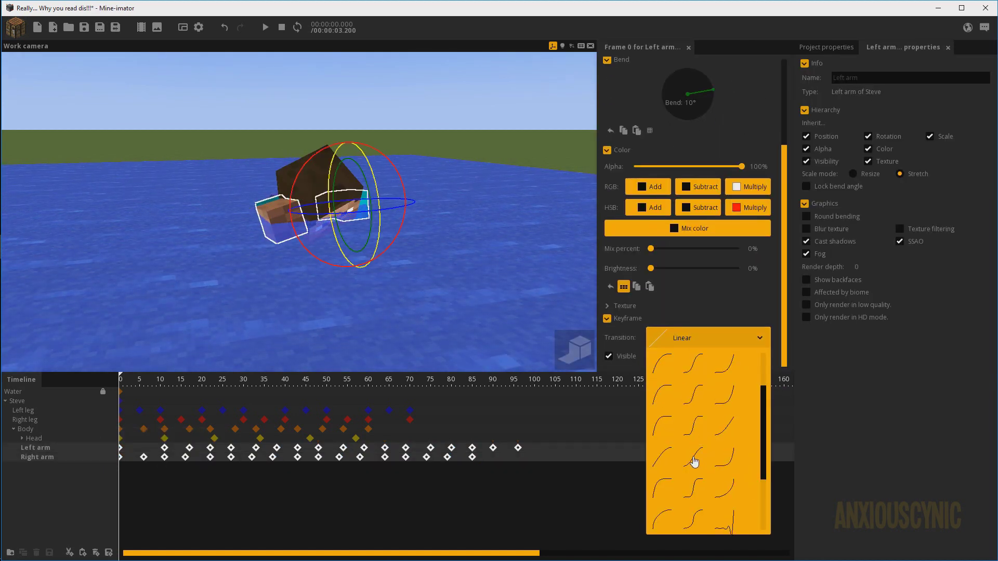
pyautogui.click(696, 458)
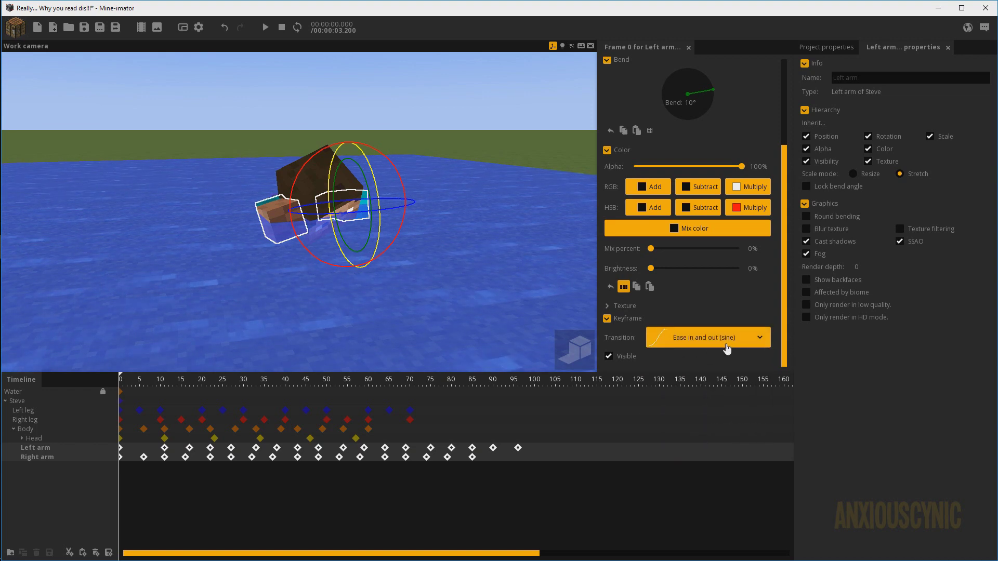
pyautogui.press('space')
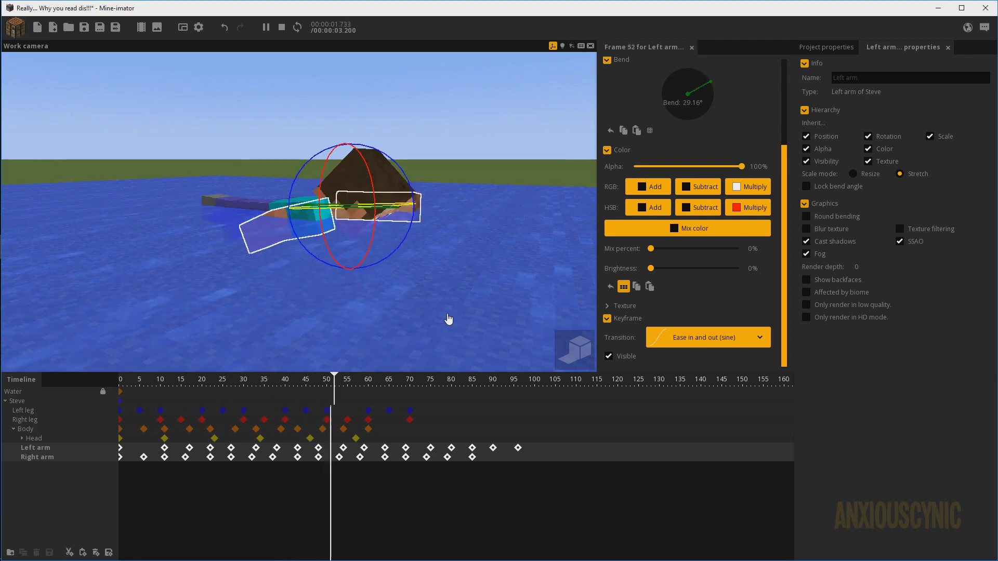
pyautogui.press('space')
pyautogui.press('space')
pyautogui.press('space')
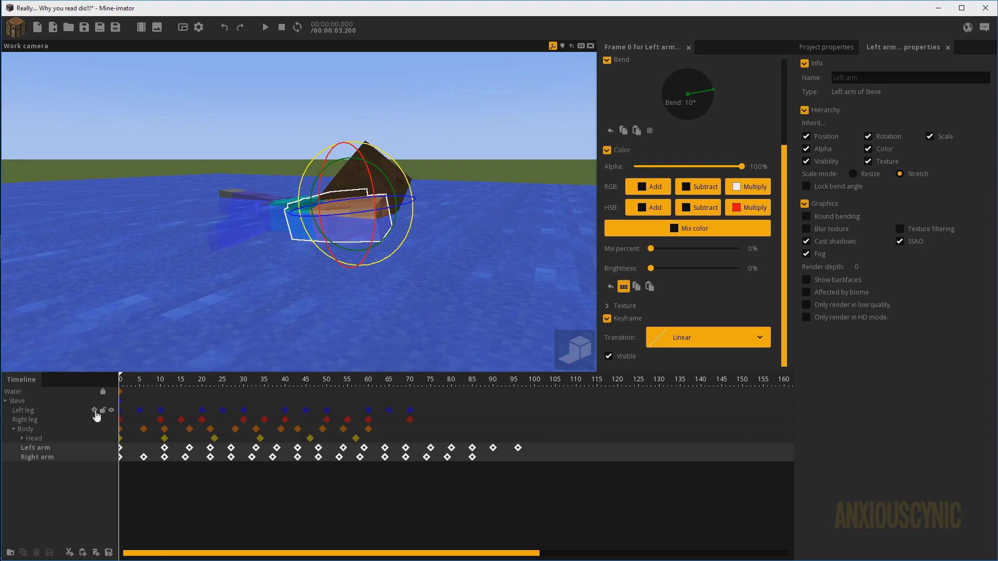
# Try the Ease in and out (sine) transition on all left and right leg keyframes, play the animation, and undo the change
pyautogui.click(96, 411)
pyautogui.keyDown('shift'); pyautogui.click(94, 420); pyautogui.keyUp('shift')
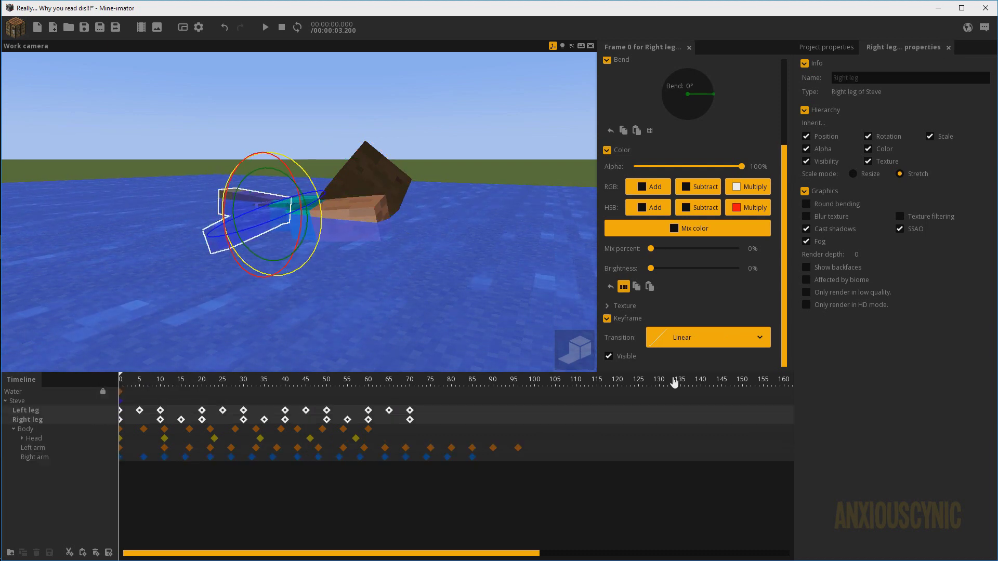
pyautogui.click(692, 338)
pyautogui.scroll(-5, 702, 494)
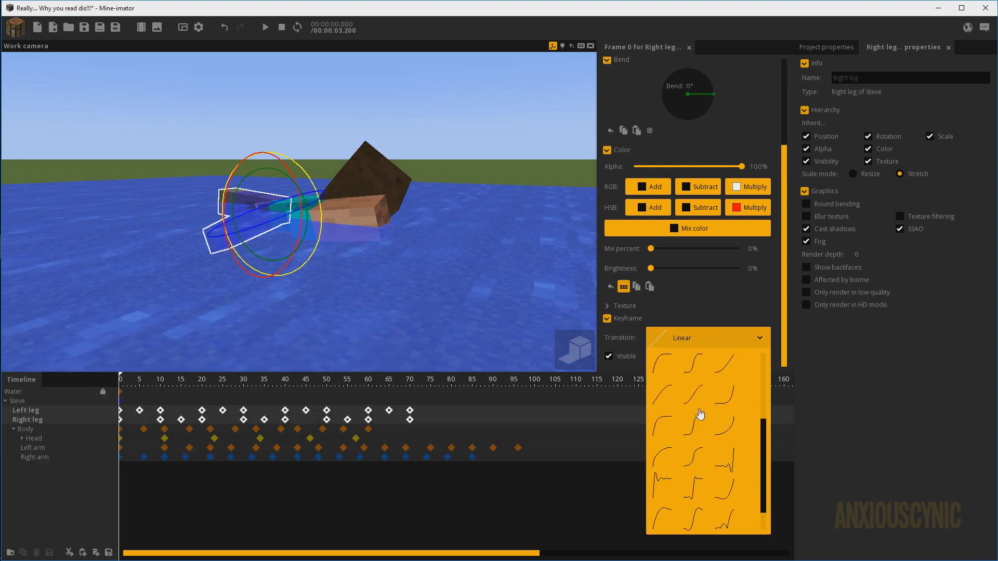
pyautogui.click(700, 414)
pyautogui.press('space')
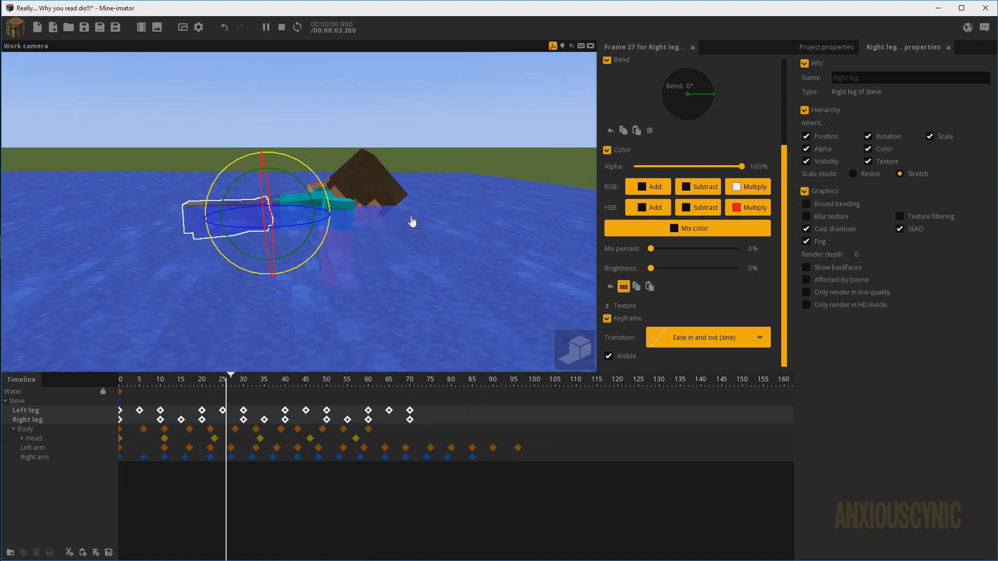
pyautogui.press('space')
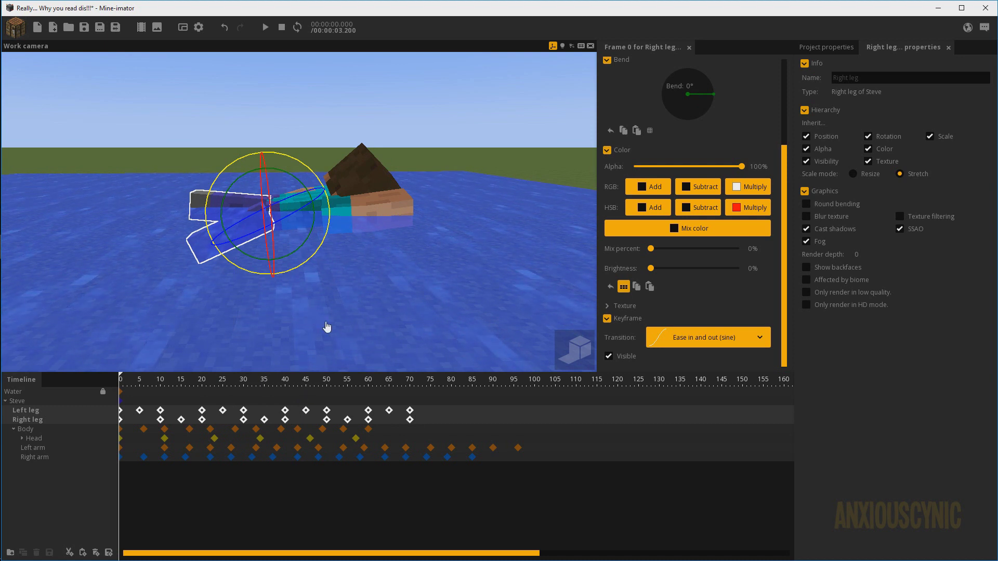
pyautogui.hotkey('ctrl', 'z')
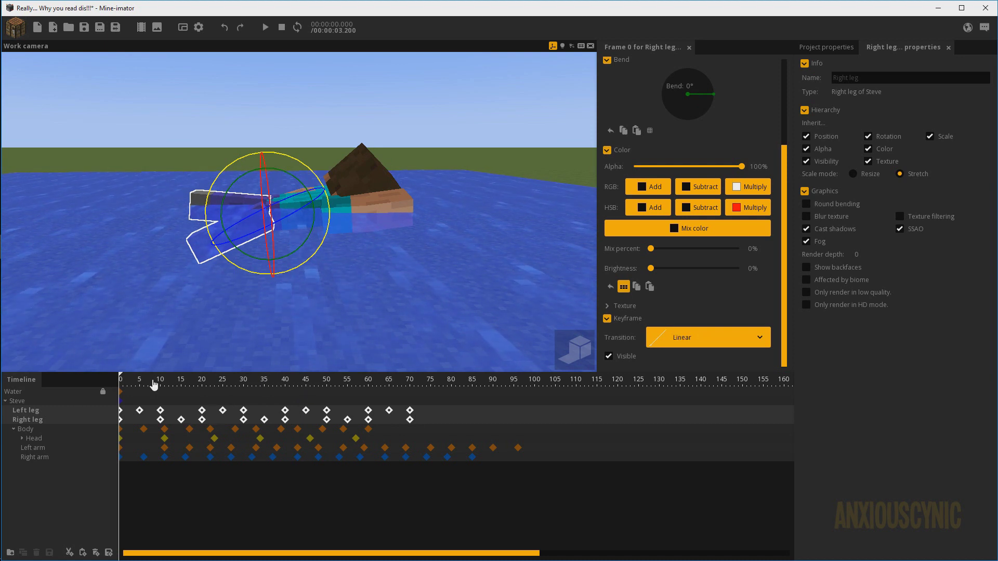
# Deselect the legs, play the swim from the side, and scrub through the timeline to examine the motion
pyautogui.moveTo(432, 176); pyautogui.dragTo(395, 168)
pyautogui.click(415, 165)
pyautogui.press('space')
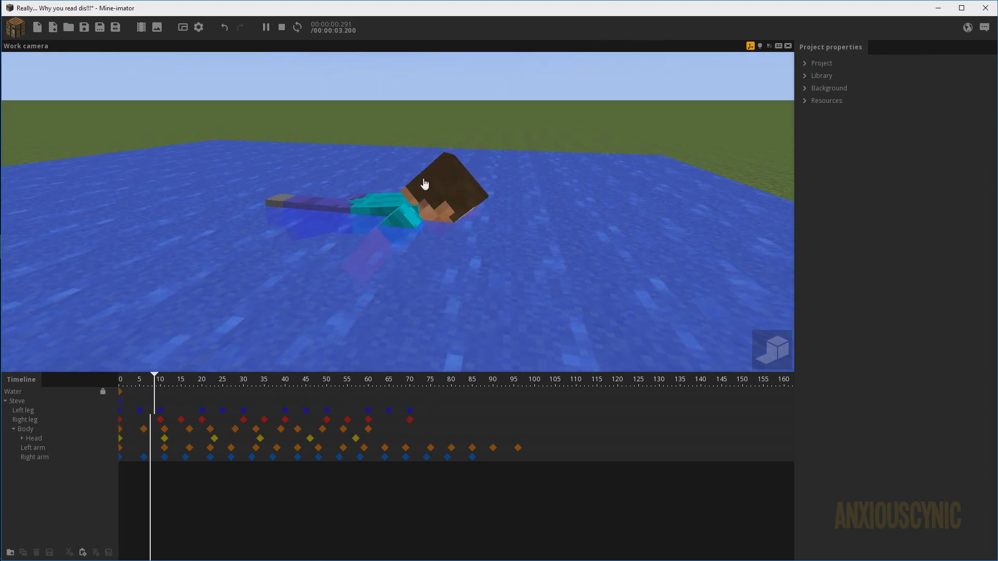
pyautogui.press('space')
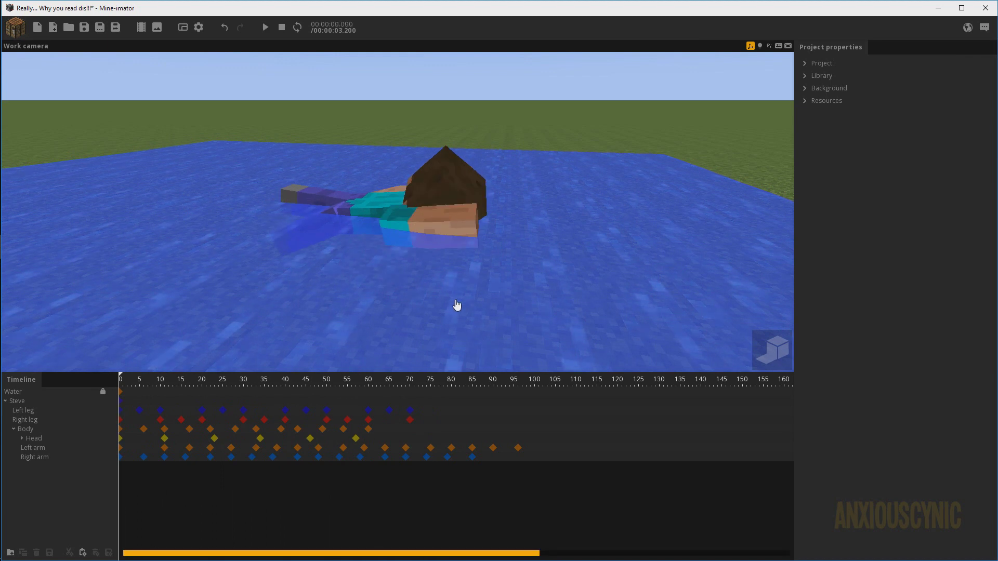
pyautogui.moveTo(321, 383); pyautogui.dragTo(405, 394)
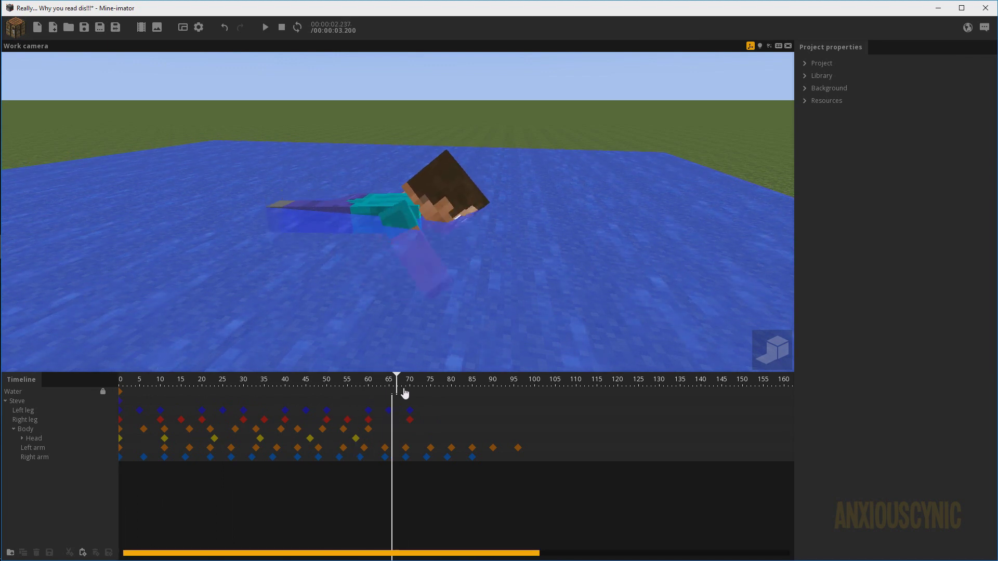
pyautogui.moveTo(268, 385); pyautogui.dragTo(174, 394)
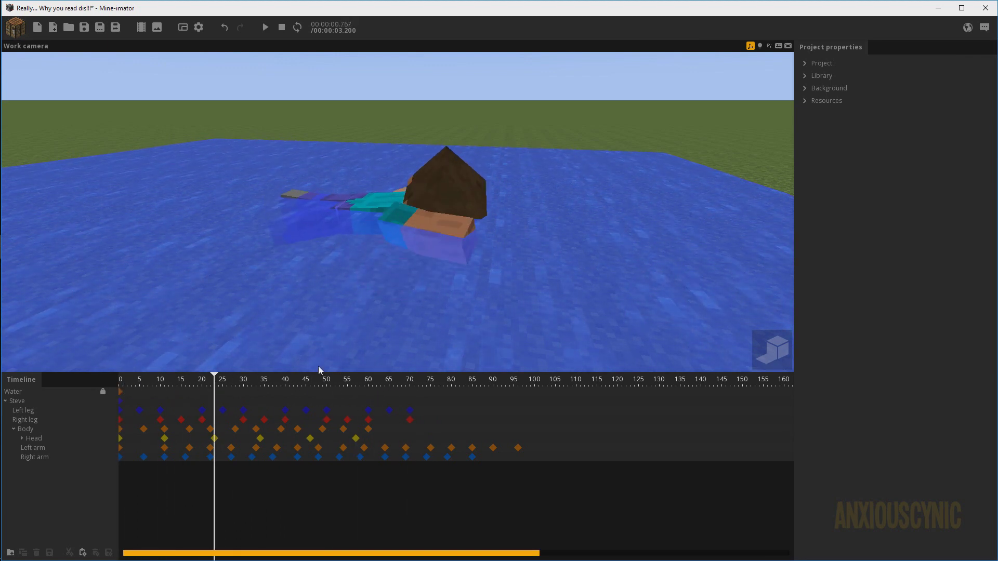
# Play the animation from frame 0 in a slightly rear side view and check the full stroke cycle
pyautogui.moveTo(534, 271)
pyautogui.mouseDown()
pyautogui.moveTo(522, 268)
pyautogui.moveTo(534, 271)
pyautogui.mouseUp()
pyautogui.moveTo(534, 270); pyautogui.dragTo(534, 271, button='right')
pyautogui.moveTo(399, 327); pyautogui.dragTo(400, 326, button='right')
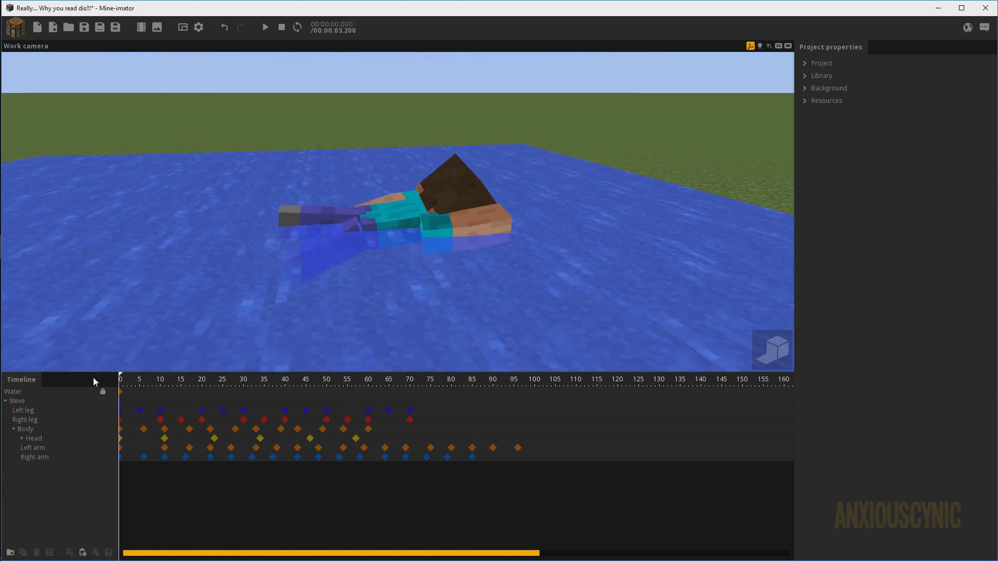
pyautogui.press('space')
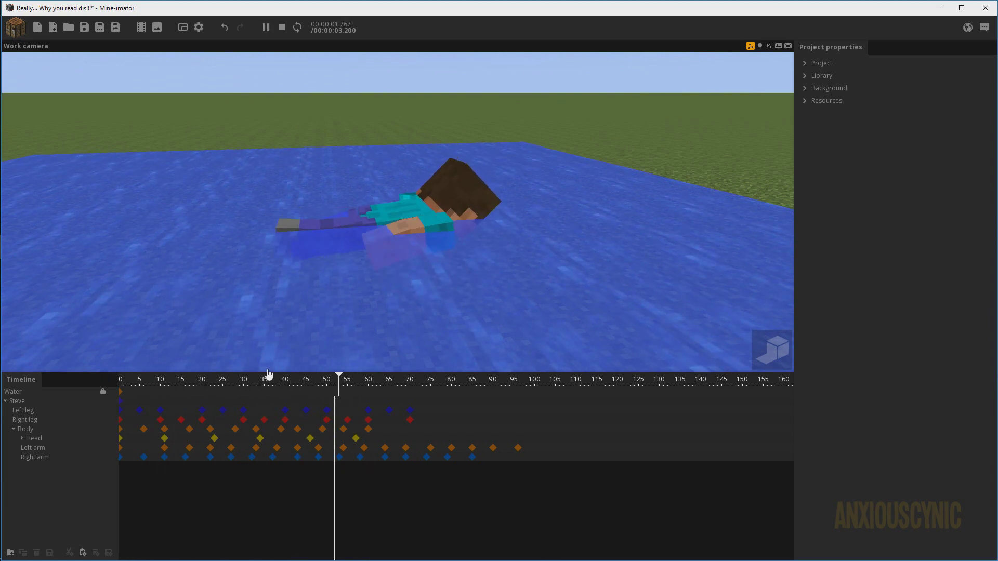
pyautogui.press('space')
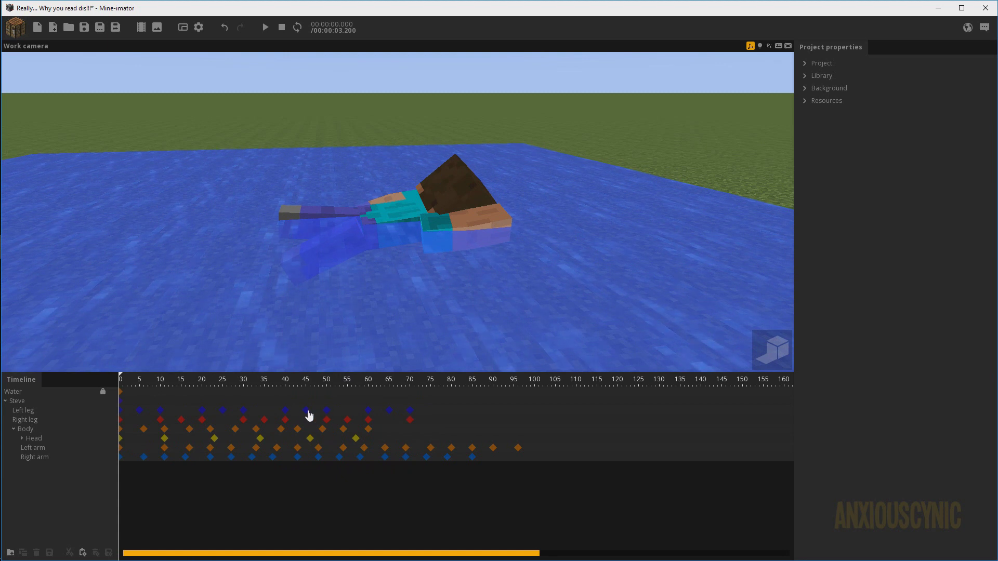
# Play the animation from frame 6 and check the strokes and head turns from the side and the front
pyautogui.moveTo(229, 387)
pyautogui.mouseDown()
pyautogui.moveTo(124, 390)
pyautogui.moveTo(226, 391)
pyautogui.mouseUp()
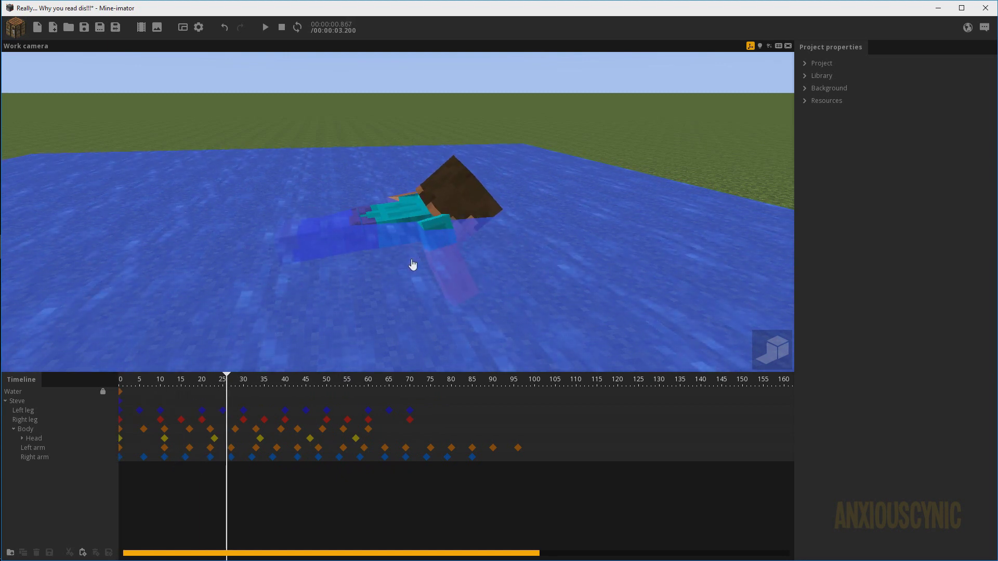
pyautogui.moveTo(487, 259); pyautogui.dragTo(435, 243)
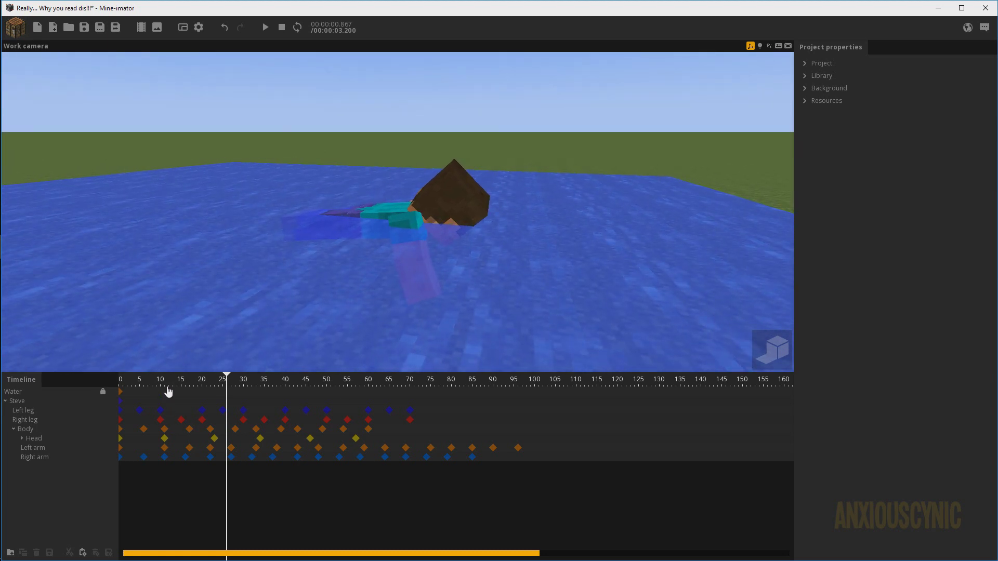
pyautogui.click(144, 382)
pyautogui.press('space')
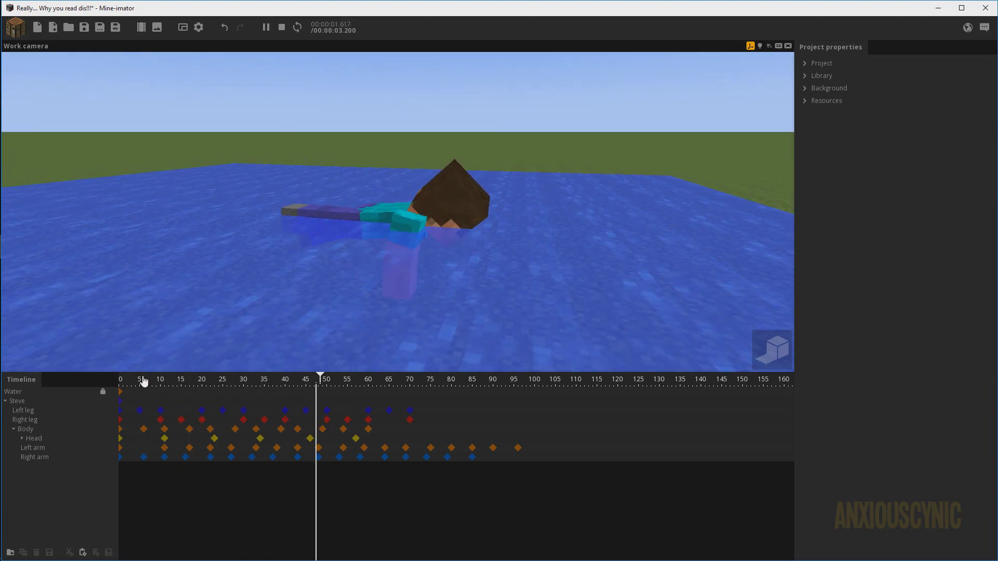
pyautogui.click(145, 381)
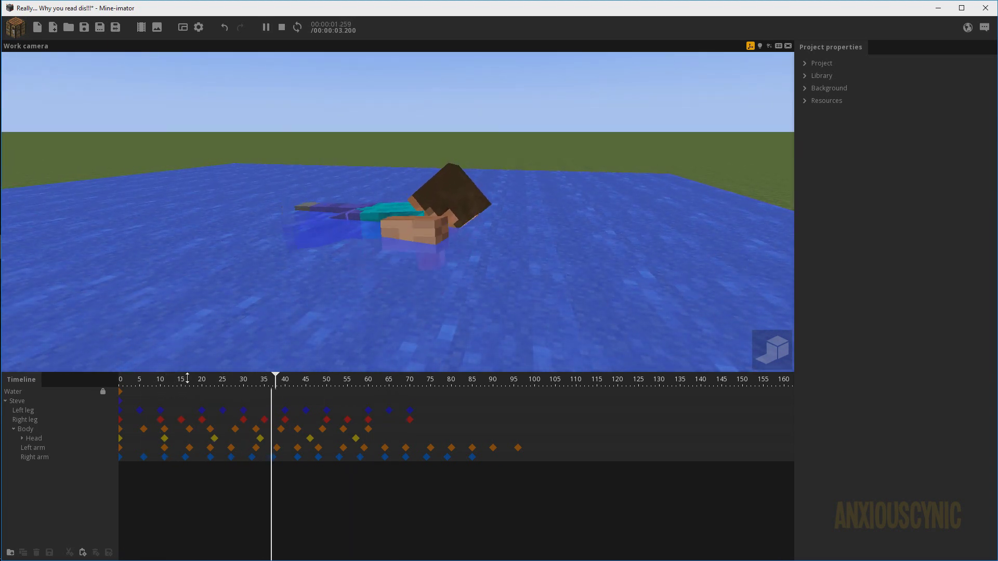
pyautogui.press('space')
pyautogui.moveTo(481, 239); pyautogui.dragTo(478, 234)
pyautogui.press('space')
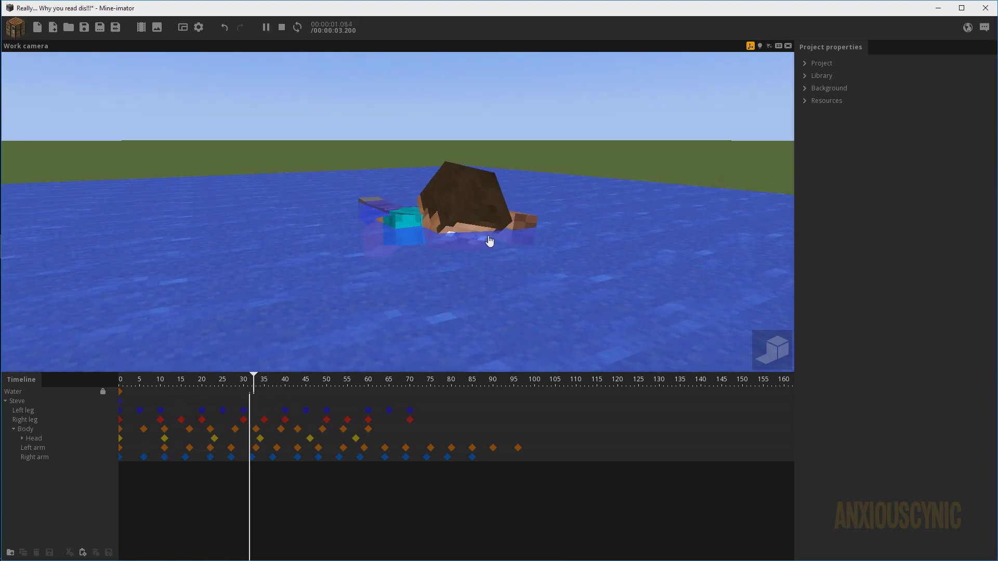
pyautogui.press('space')
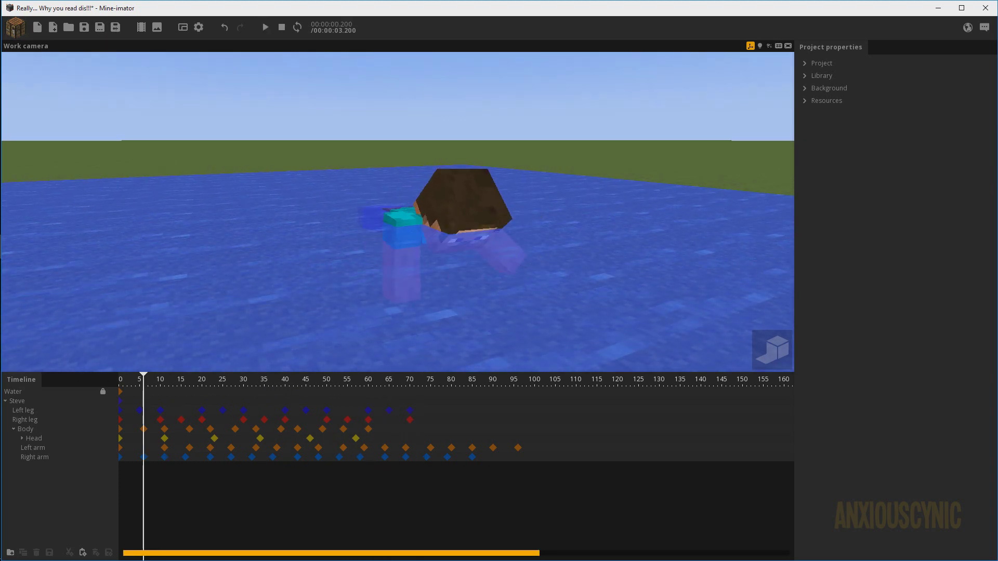
# Play the animation from frame 6 once more in a raised side view and save the project
pyautogui.moveTo(520, 260); pyautogui.dragTo(522, 265, button='middle')
pyautogui.press('space')
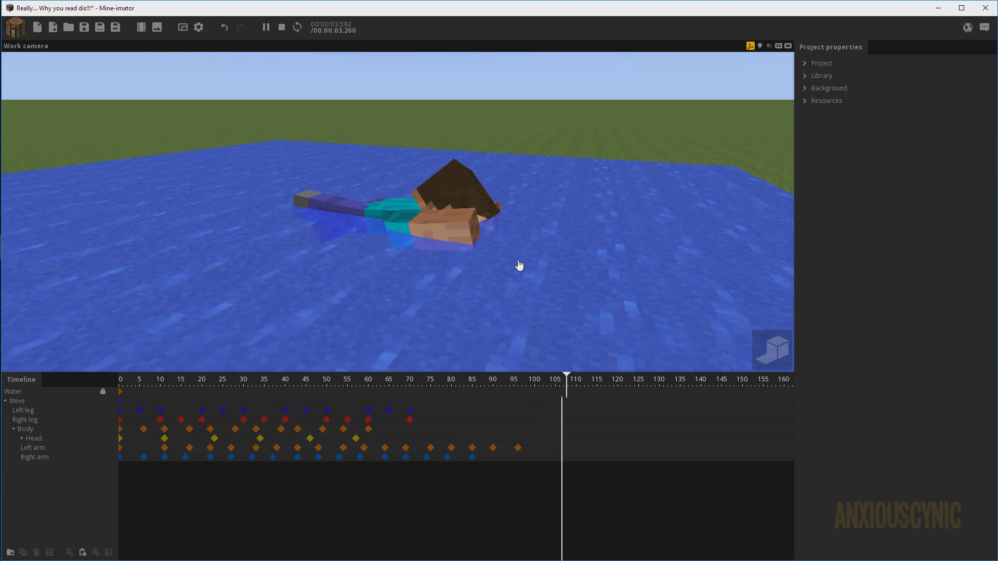
pyautogui.press('space')
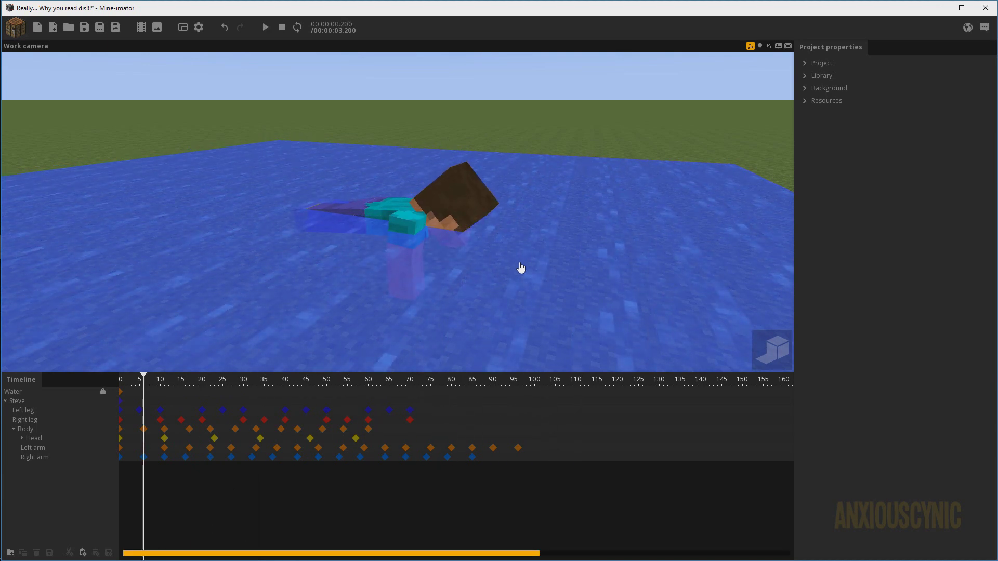
pyautogui.hotkey('ctrl', 's')
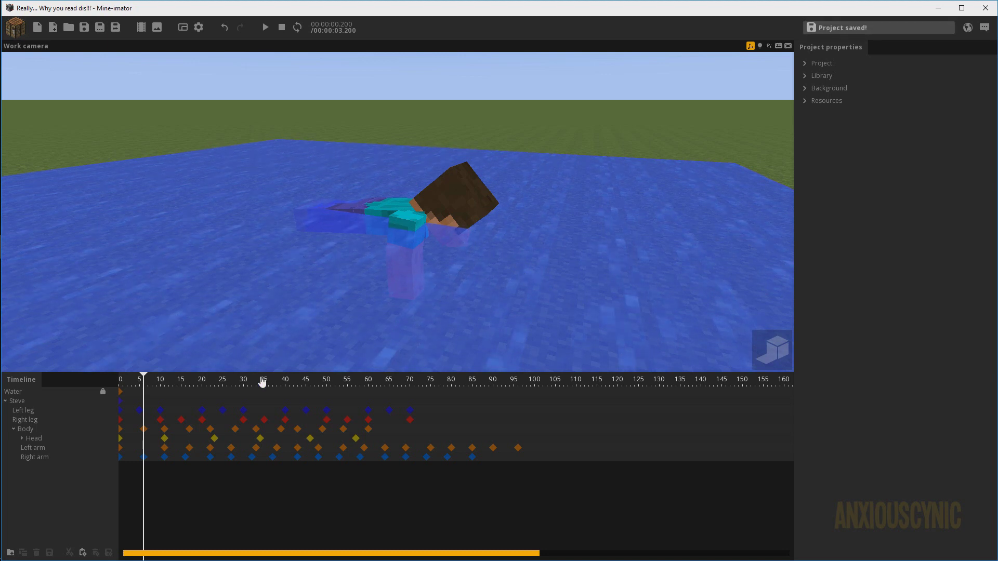
# Play the animation from frame 0 and examine the swimming from low at the waterline and from above on Steve's other side
pyautogui.moveTo(177, 384); pyautogui.dragTo(104, 389)
pyautogui.moveTo(464, 261); pyautogui.dragTo(385, 242)
pyautogui.scroll(2, 464, 261)
pyautogui.moveTo(447, 233); pyautogui.dragTo(463, 264, button='right')
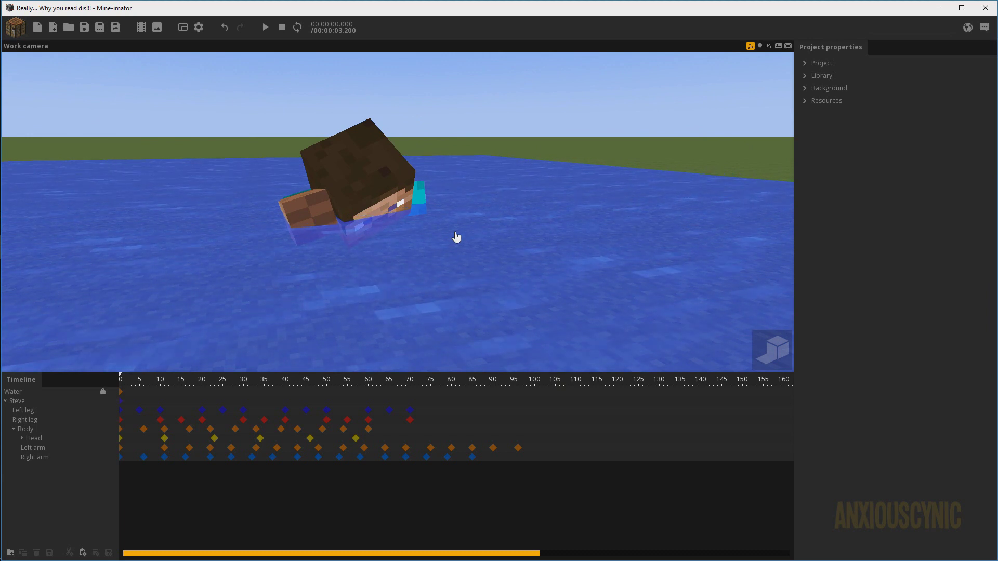
pyautogui.moveTo(456, 237)
pyautogui.mouseDown(button='right')
pyautogui.moveTo(448, 239)
pyautogui.moveTo(471, 238)
pyautogui.mouseUp(button='right')
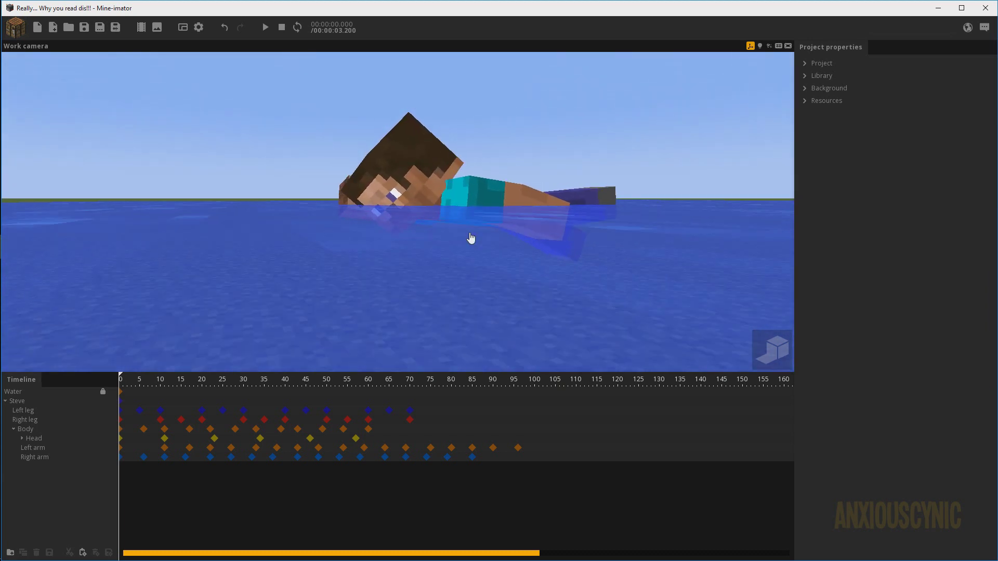
pyautogui.press('space')
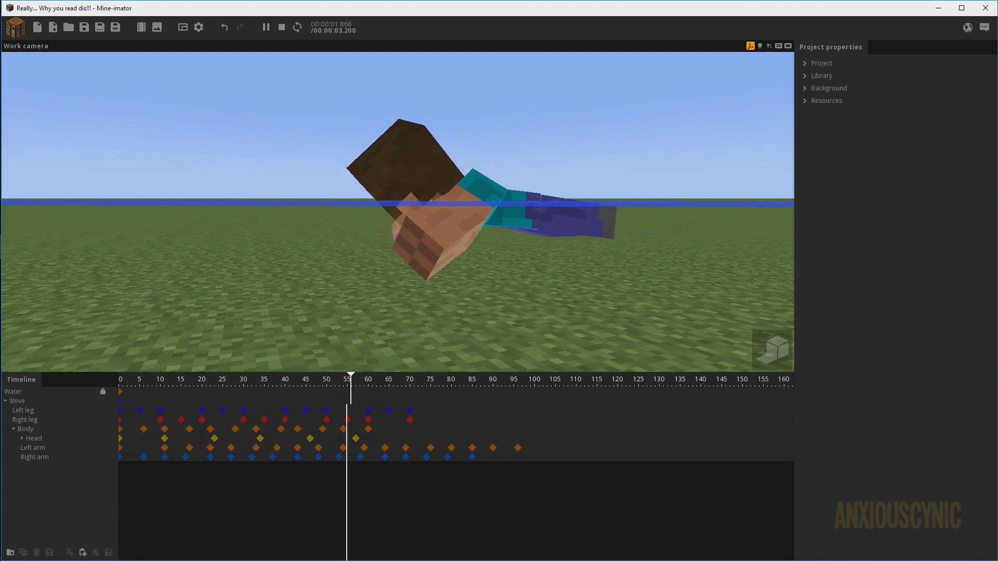
pyautogui.moveTo(498, 196); pyautogui.dragTo(483, 212)
pyautogui.press('space')
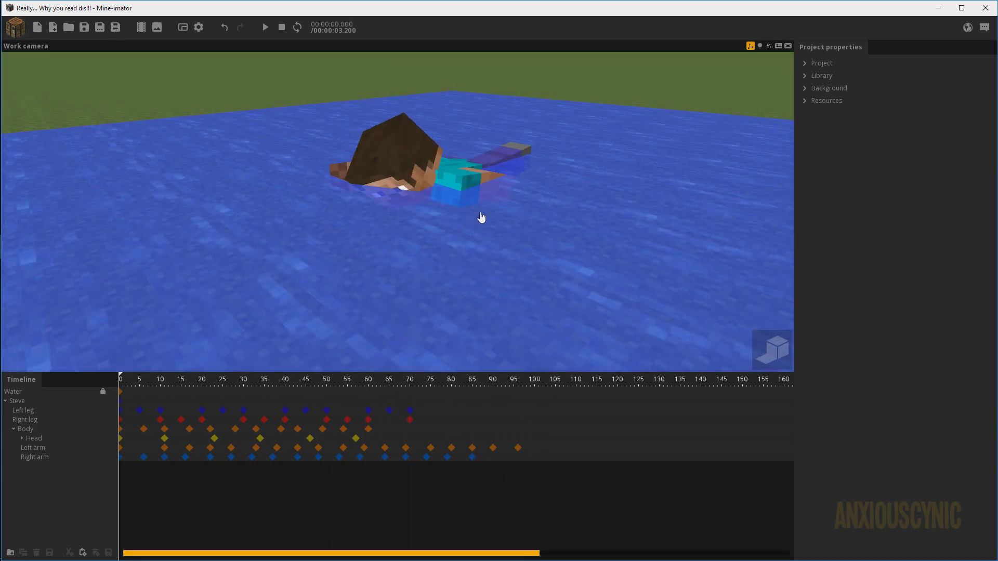